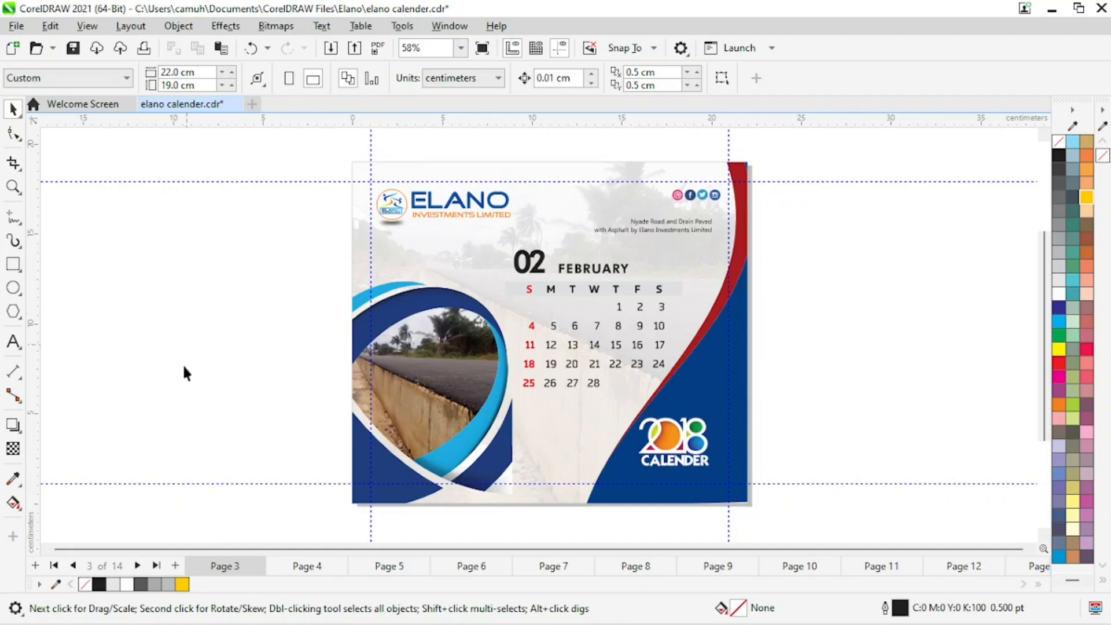
Browse the calendar pages from Page 1 through Page 3.
click(54, 565)
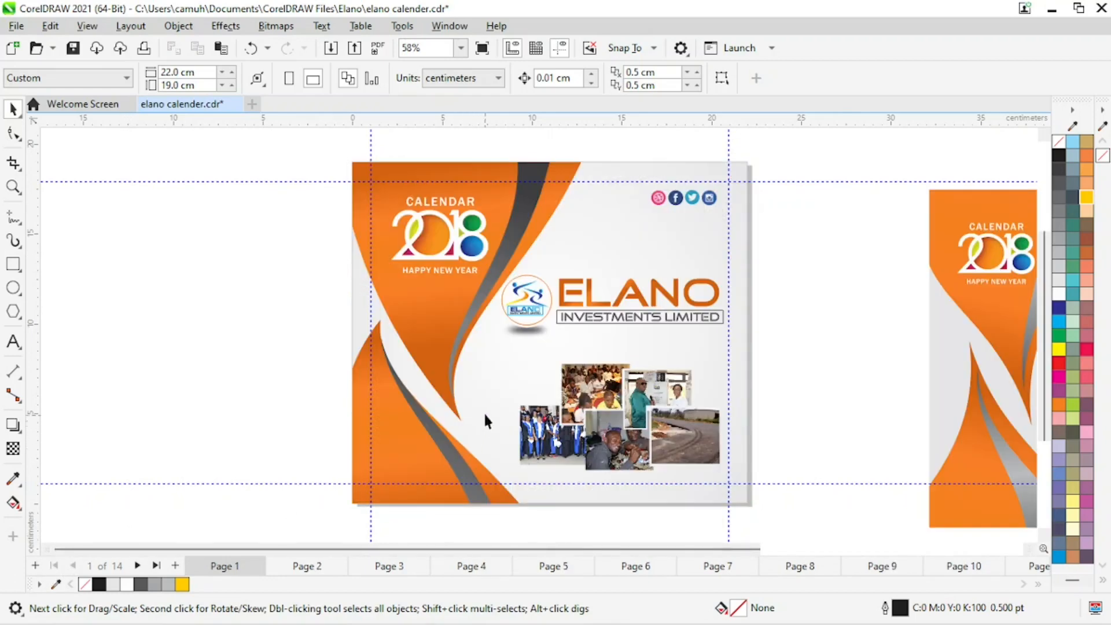
key(z)
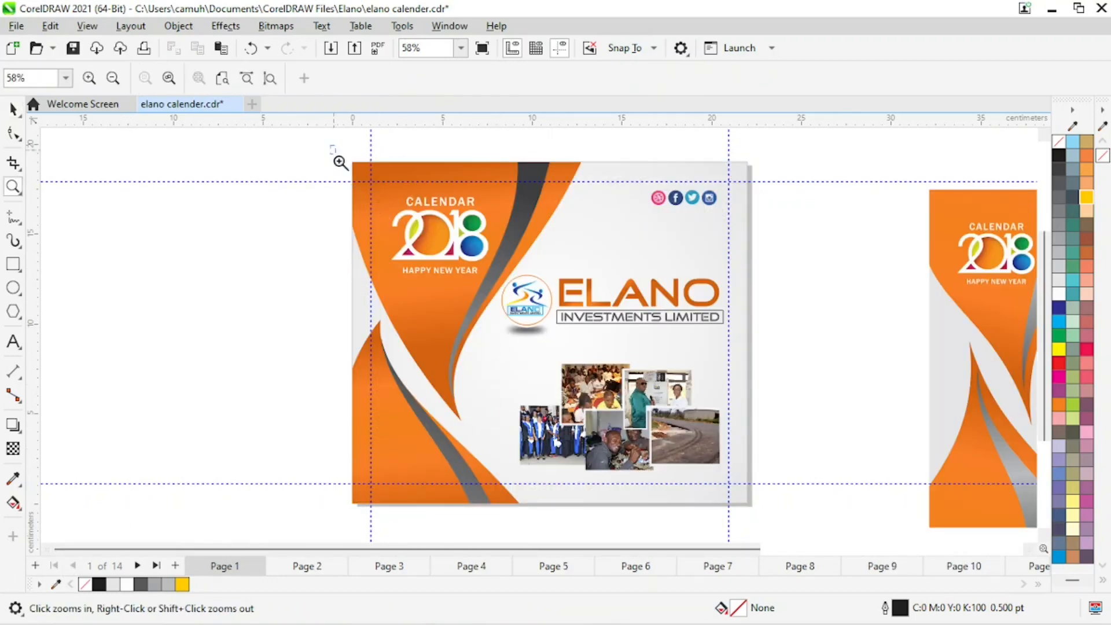
drag(331, 145, 763, 512)
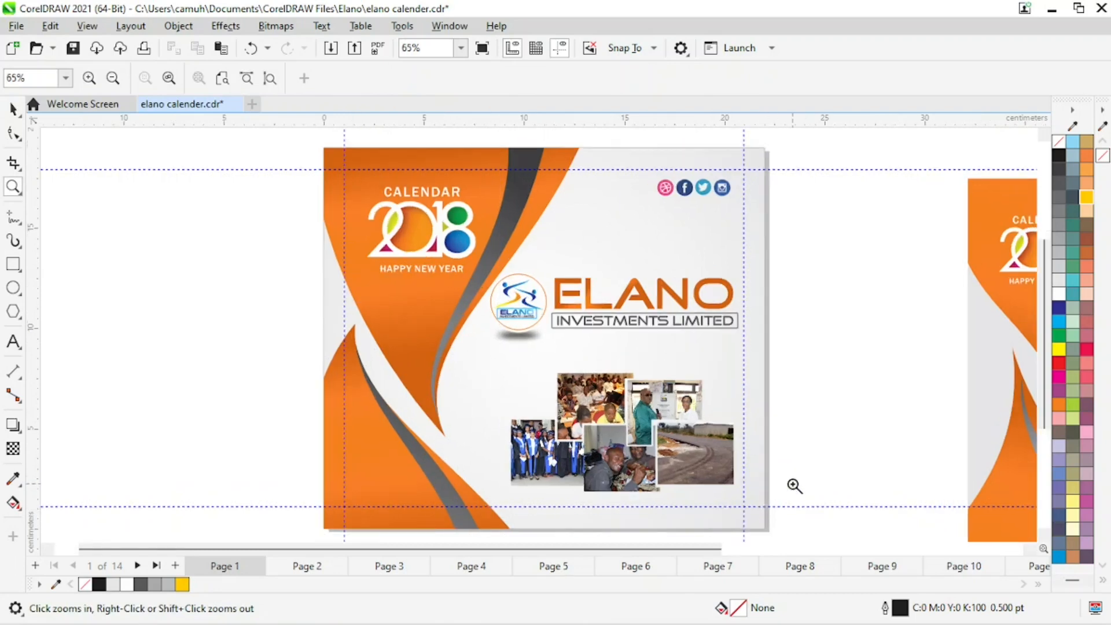
key(space)
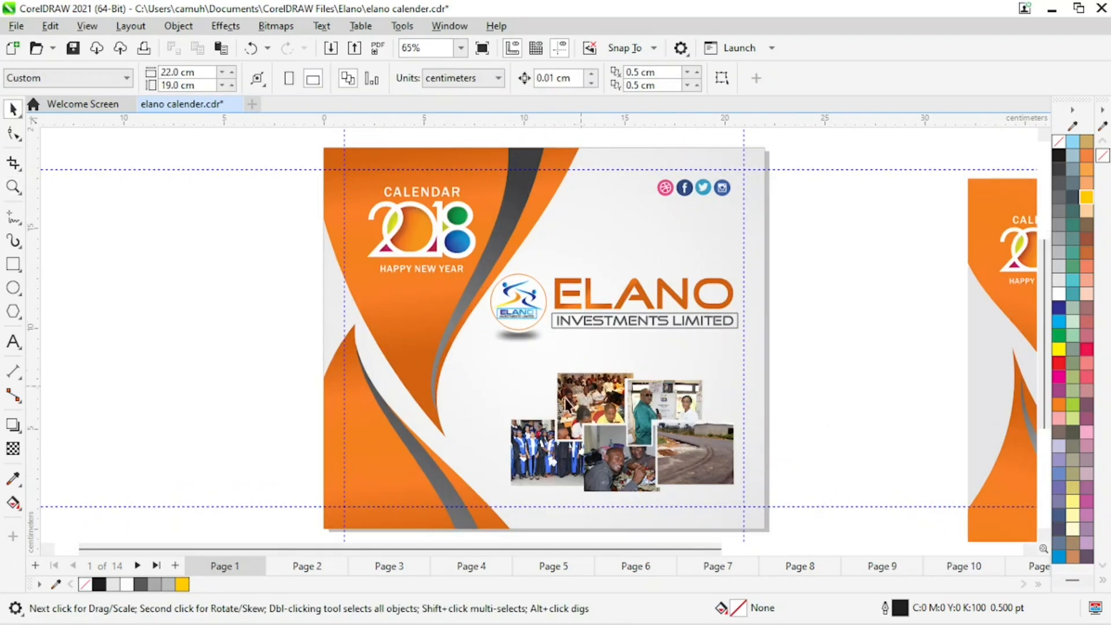
click(311, 567)
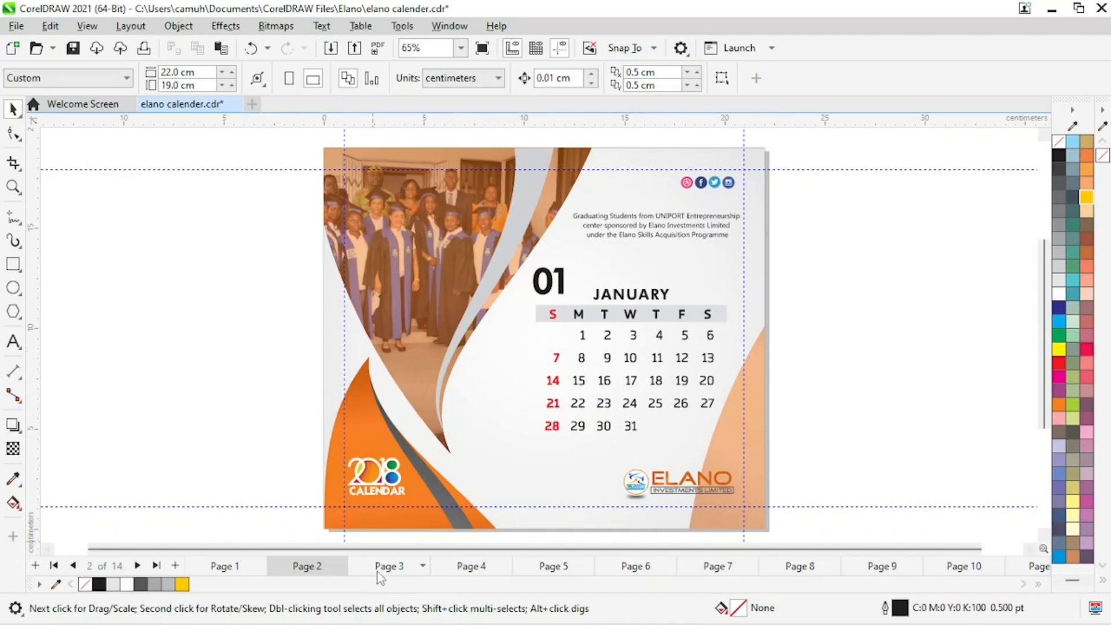
click(396, 568)
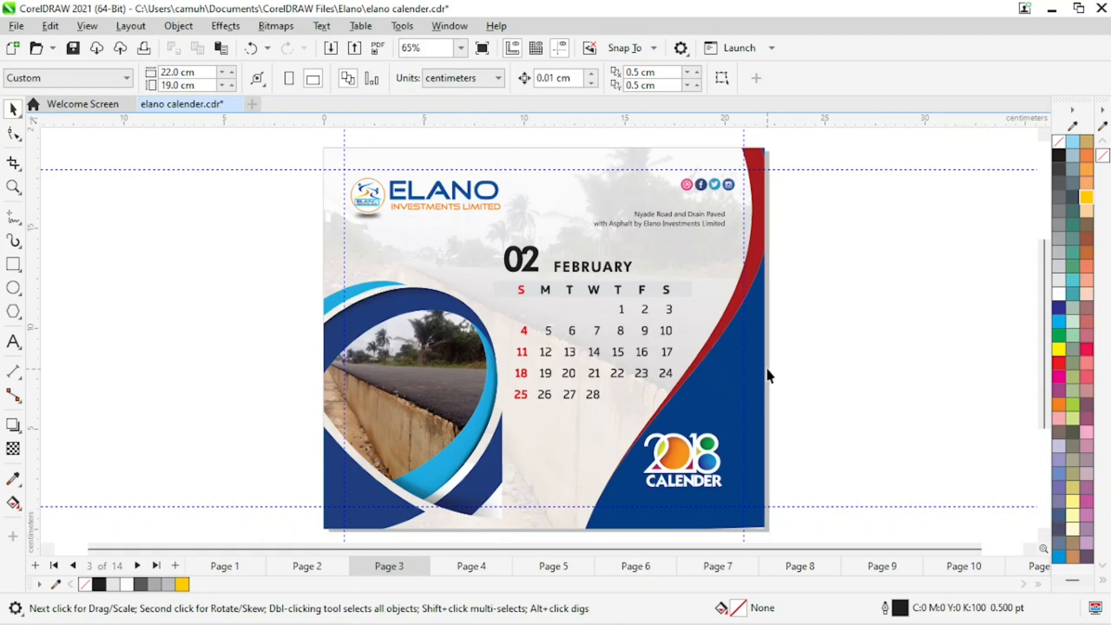
Move the whole February calendar design off Page 3 onto the desktop area beside the page.
key(z)
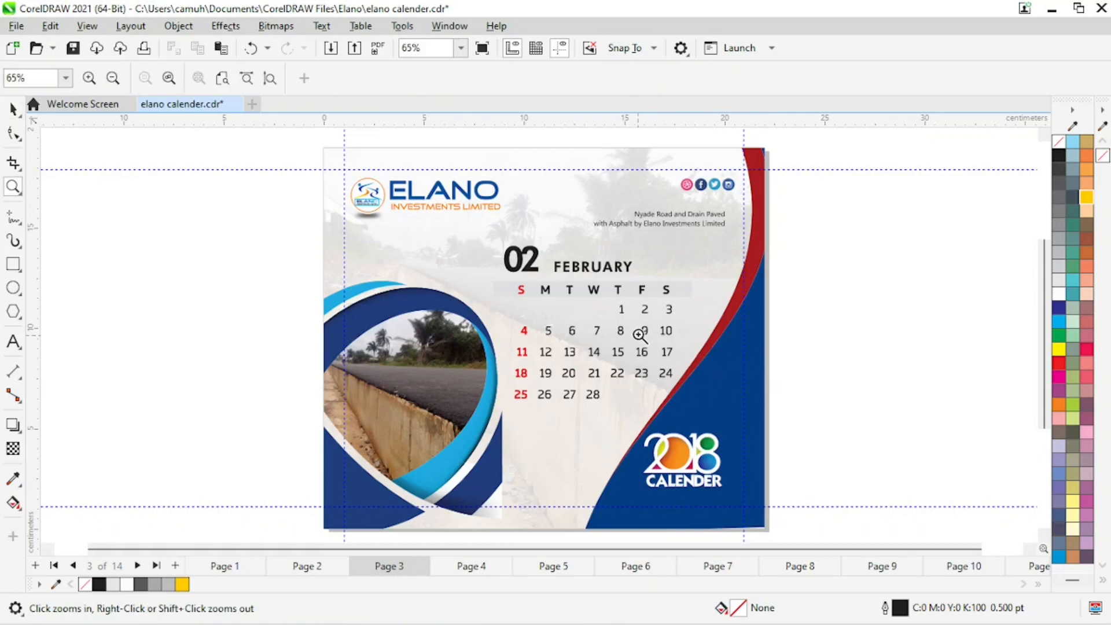
scroll(597, 333, down, 1)
scroll(597, 333, down, 2)
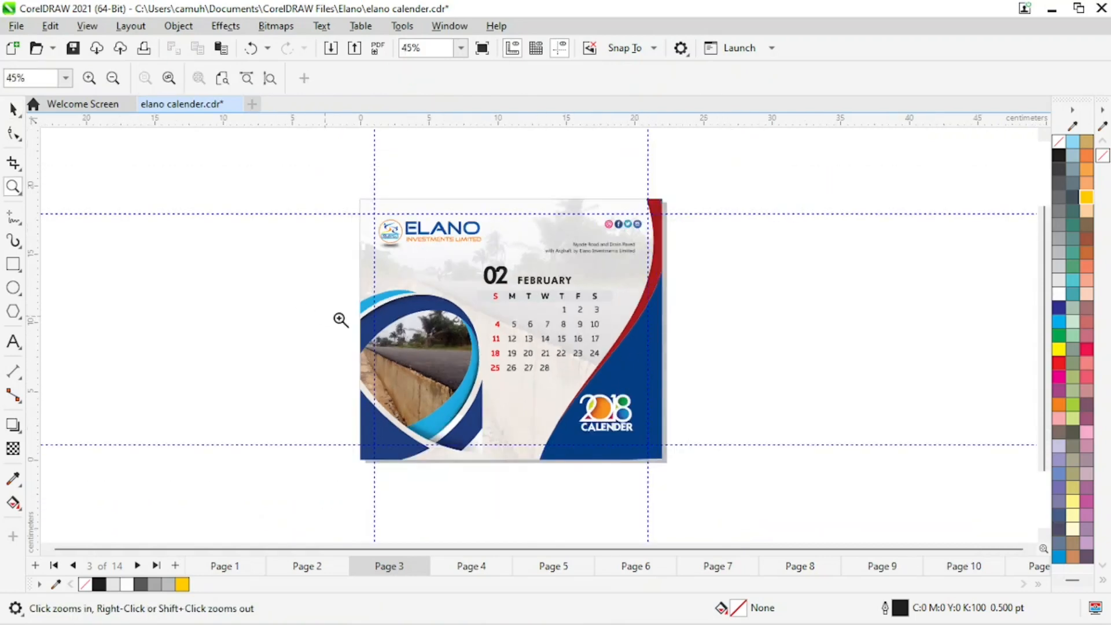
scroll(370, 317, down, 6)
drag(218, 248, 657, 449)
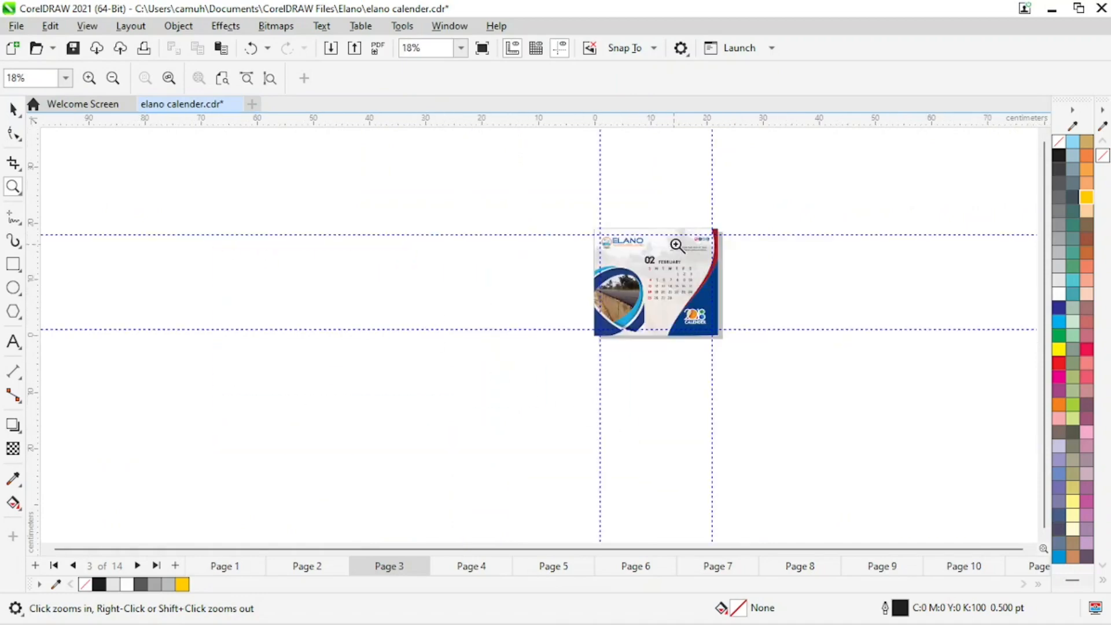
drag(329, 189, 859, 414)
key(space)
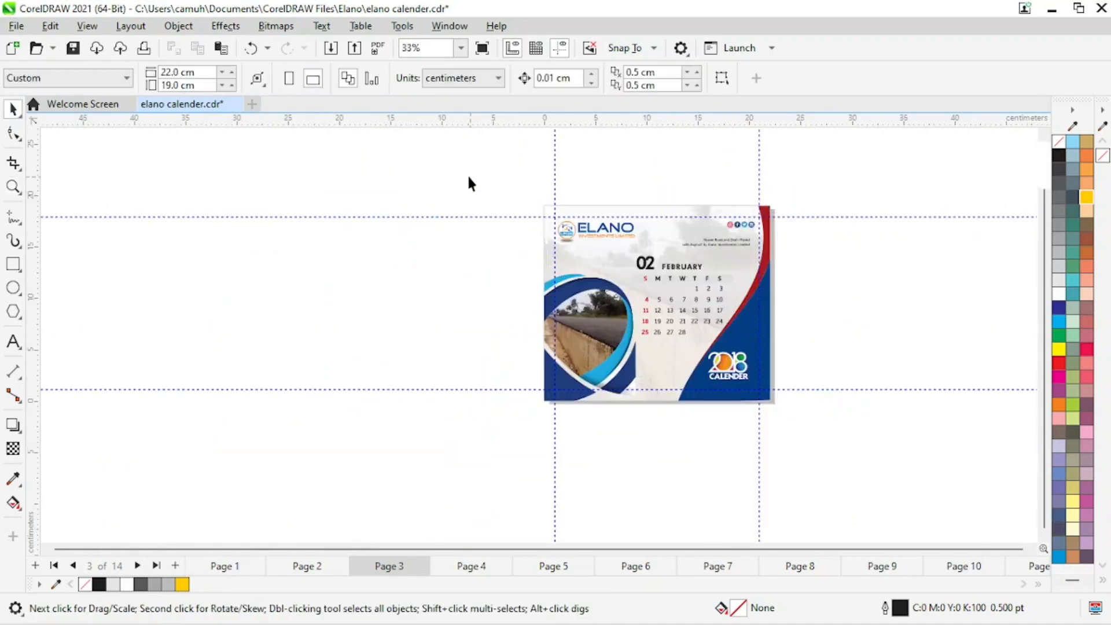
drag(467, 174, 831, 454)
drag(752, 347, 458, 341)
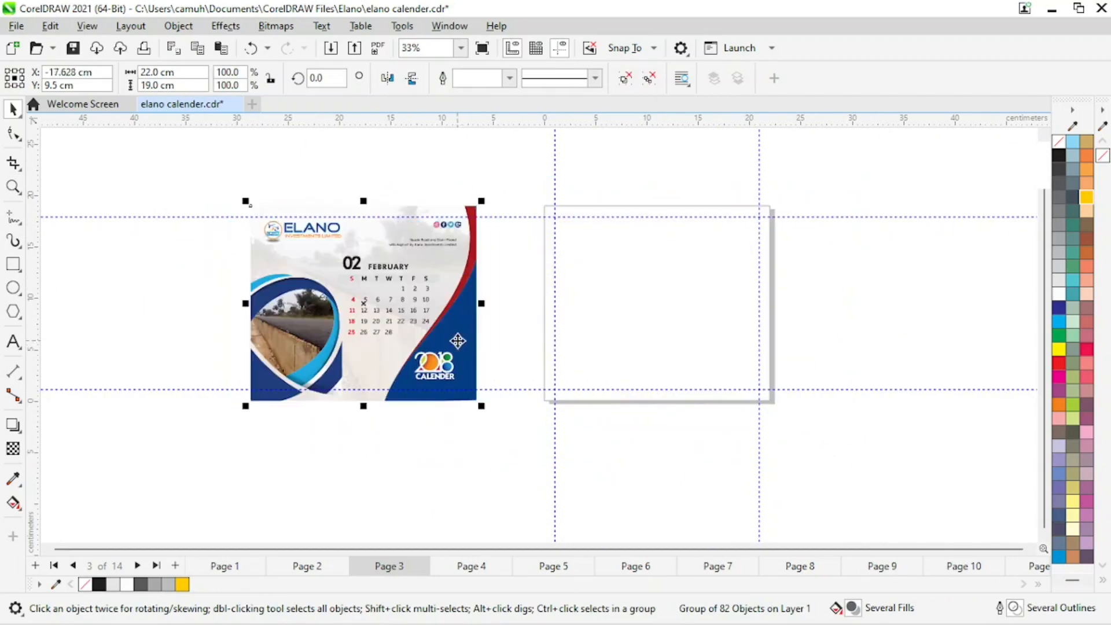
click(526, 510)
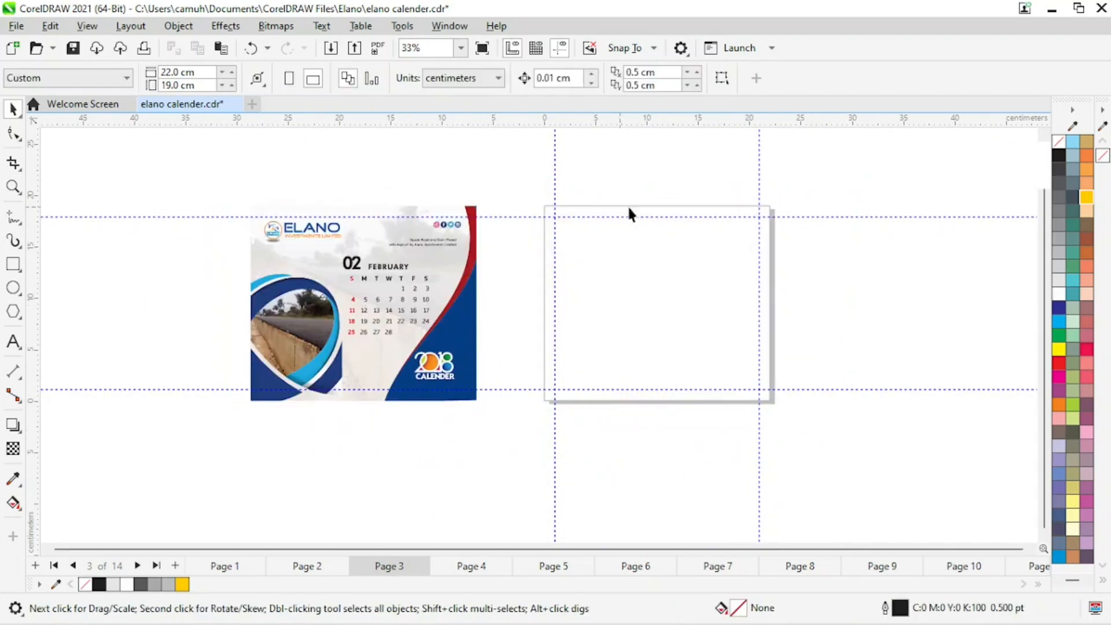
Draw a rectangle covering the empty Page 3.
key(z)
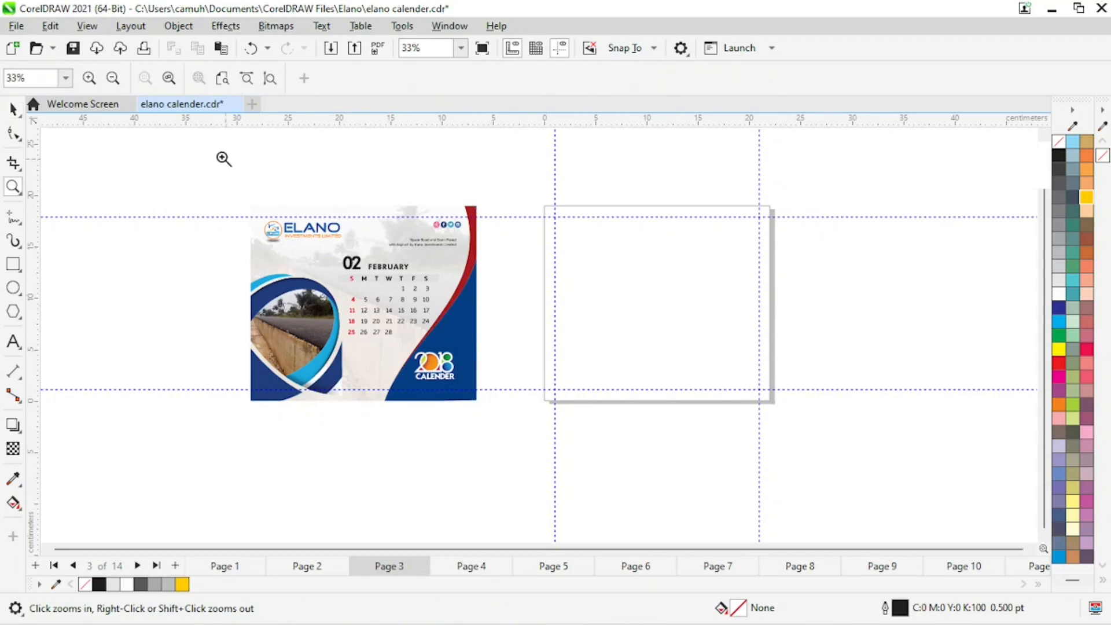
drag(219, 155, 865, 463)
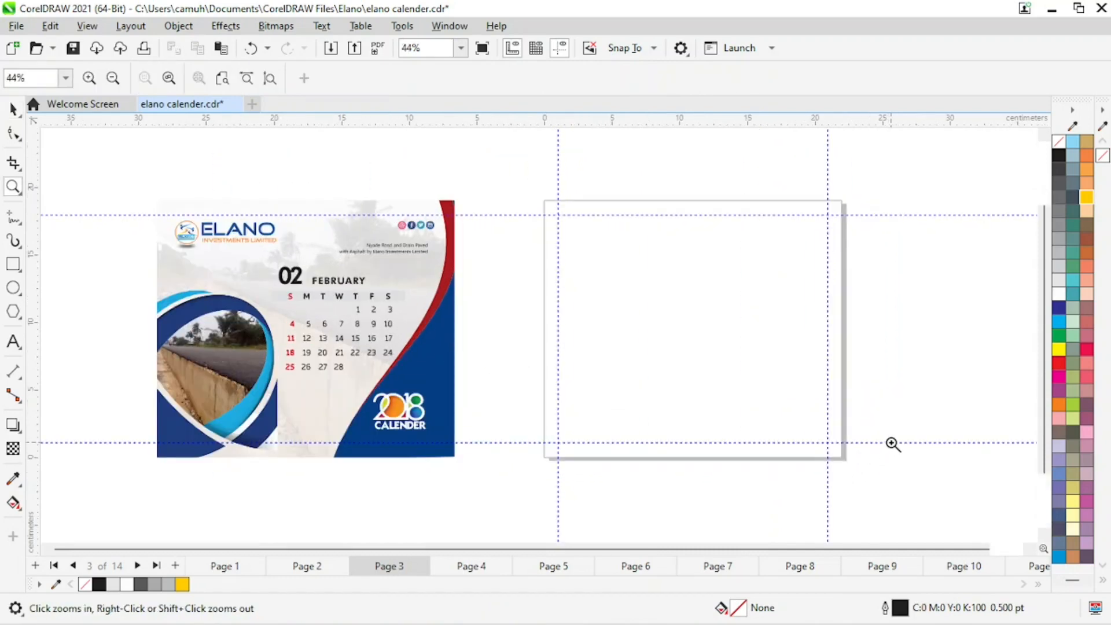
key(space)
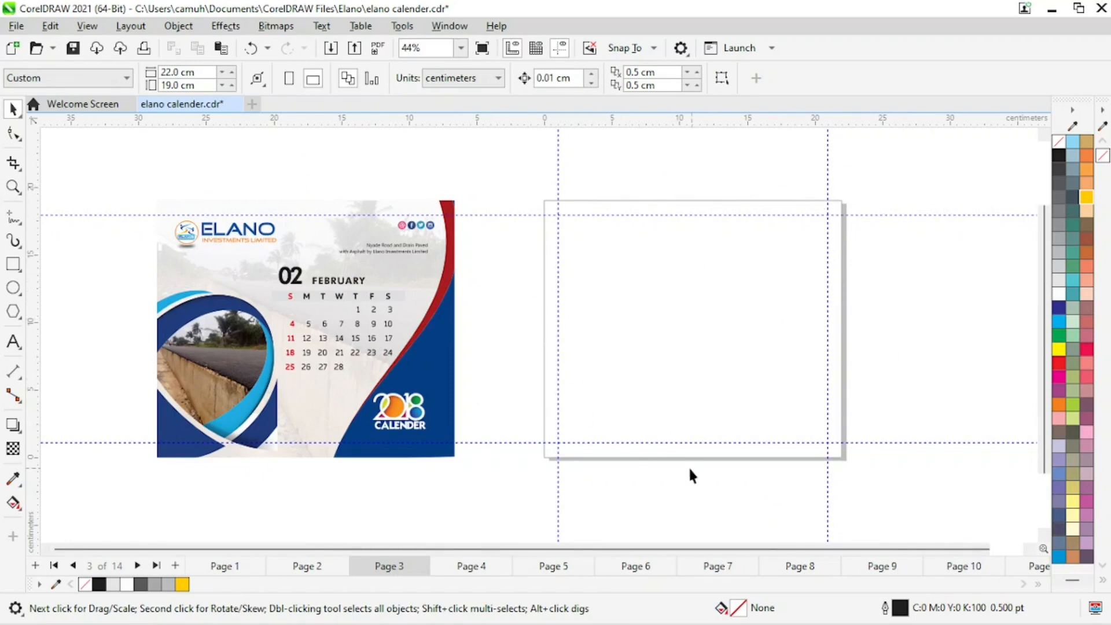
click(447, 376)
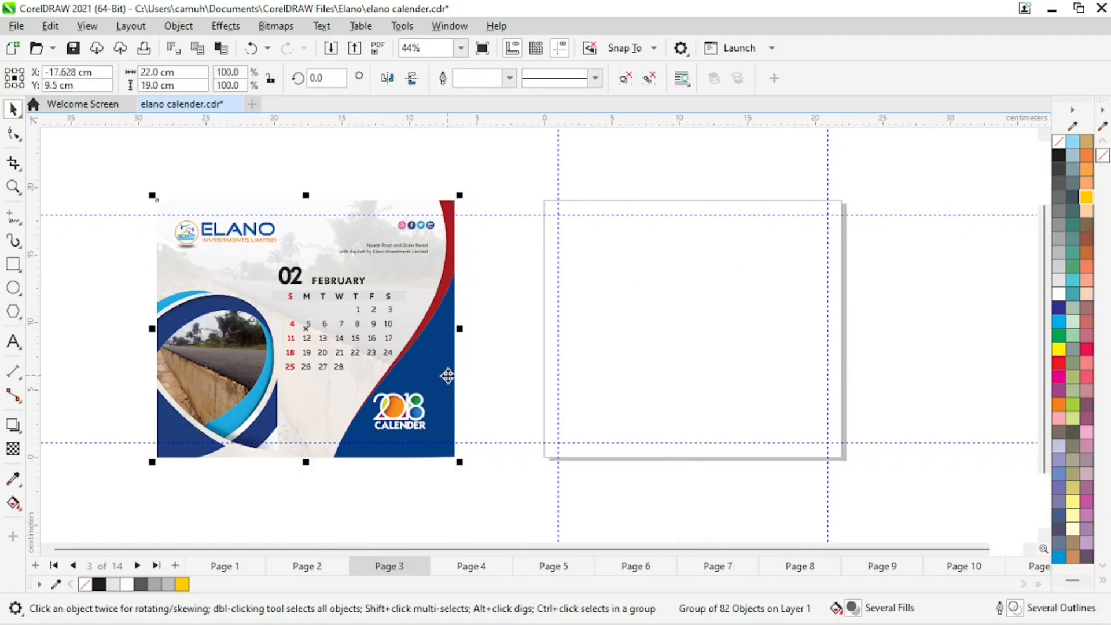
click(699, 145)
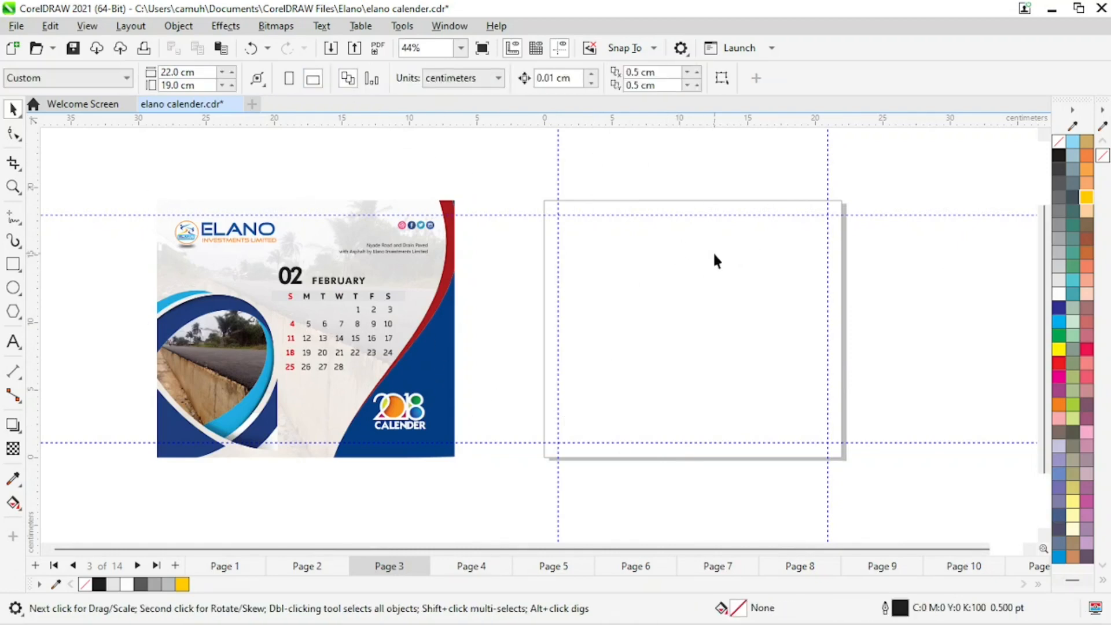
click(14, 264)
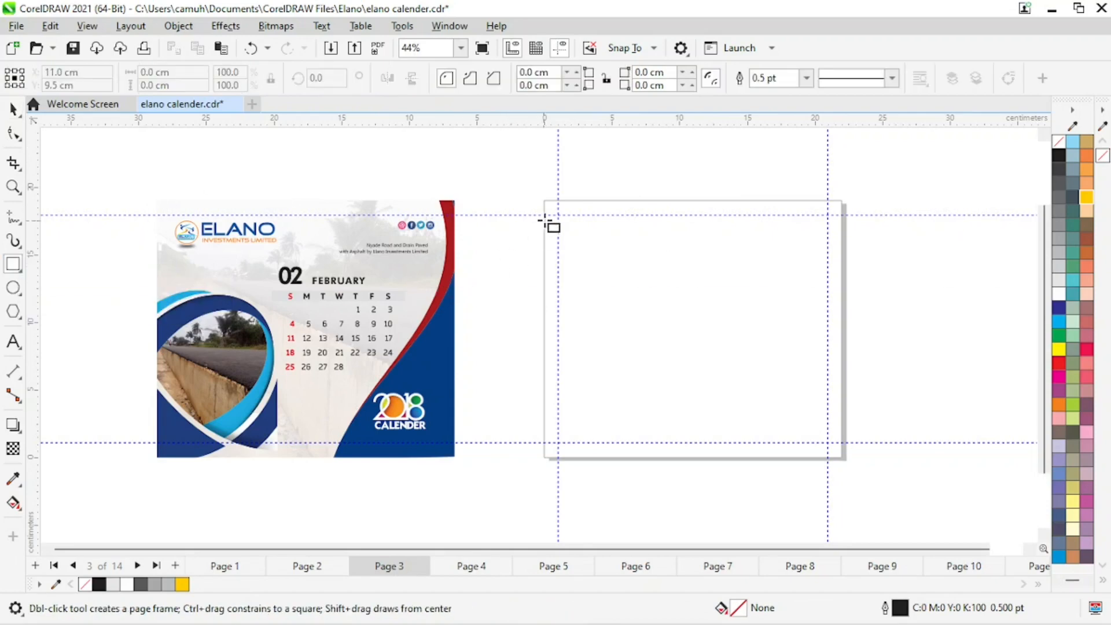
drag(546, 202, 846, 462)
key(space)
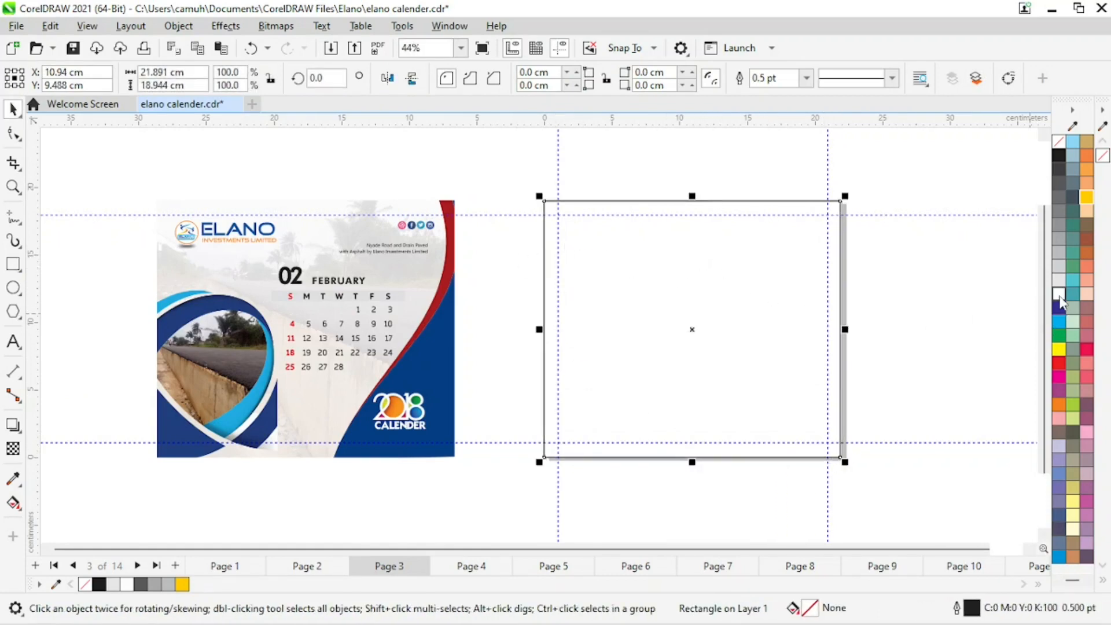
Fill the rectangle white and set its size to 22 cm by 19 cm.
click(1060, 293)
click(192, 71)
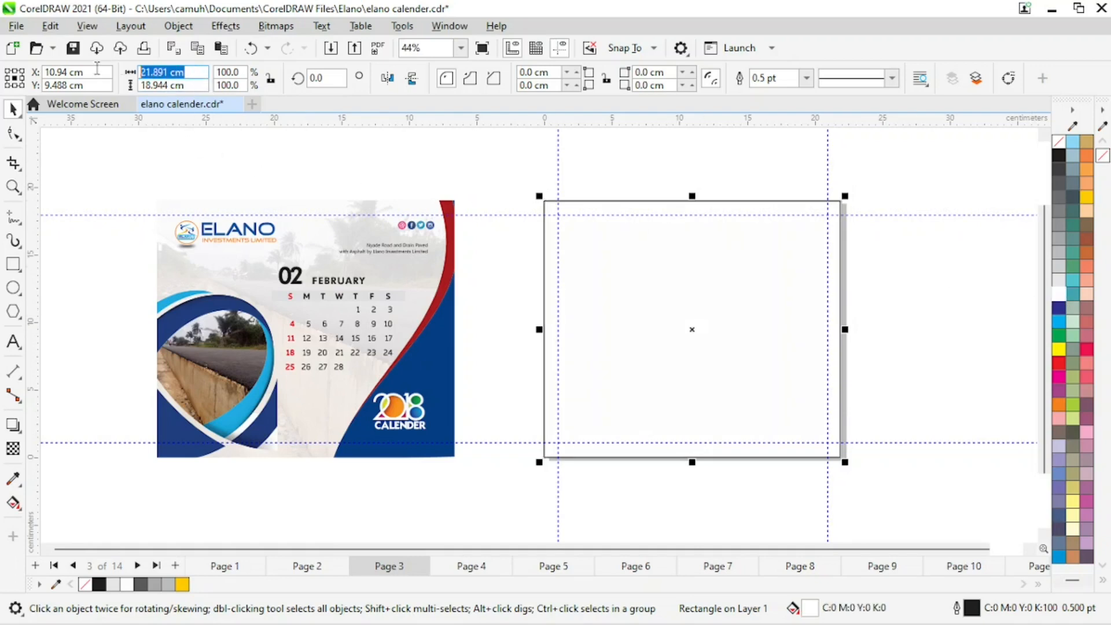
text(22)
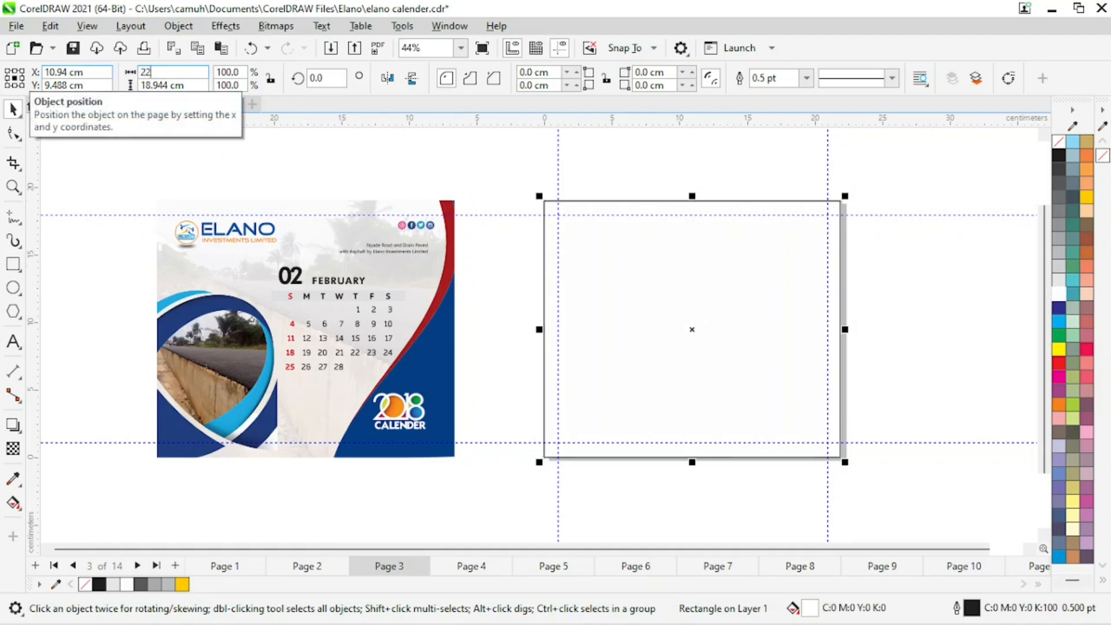
key(Tab)
text(19)
key(Return)
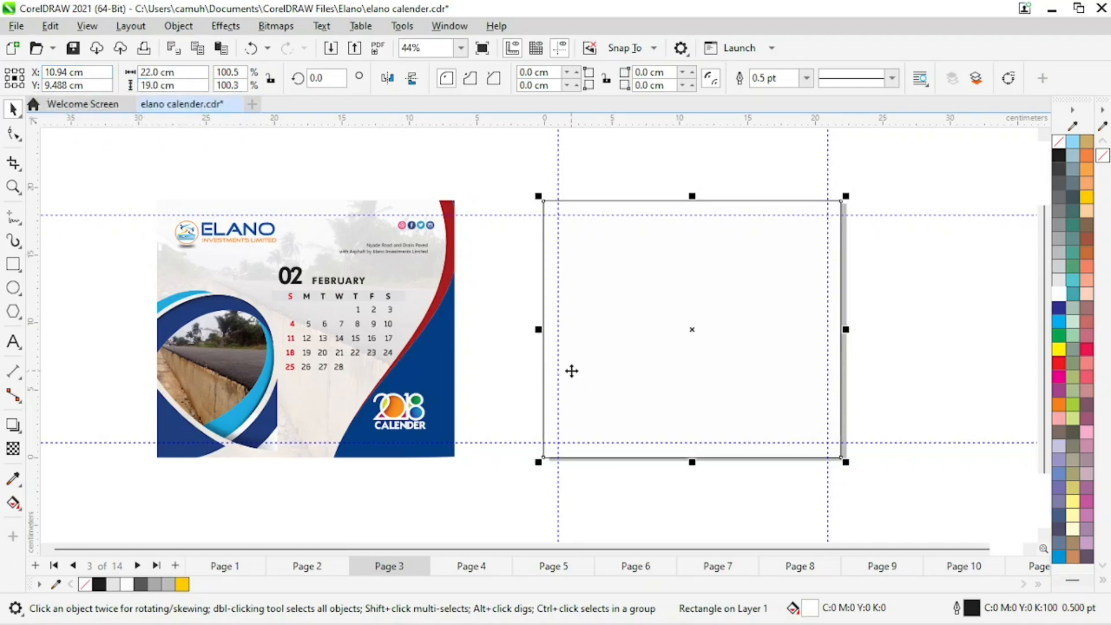
Center the white rectangle on the page.
key(p)
drag(723, 301, 796, 319)
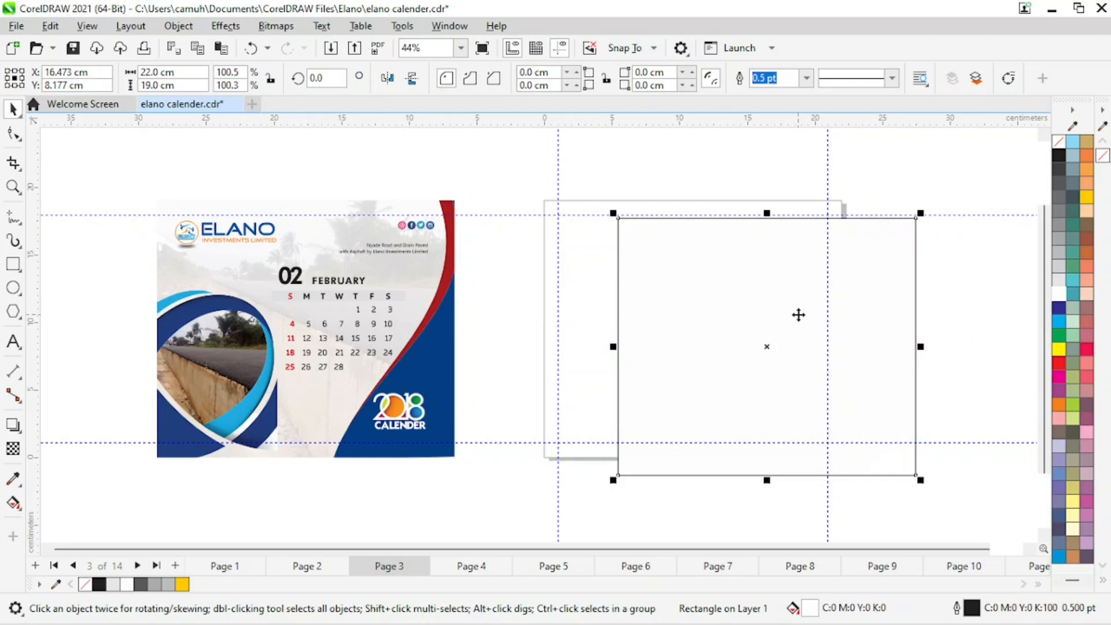
key(p)
click(938, 329)
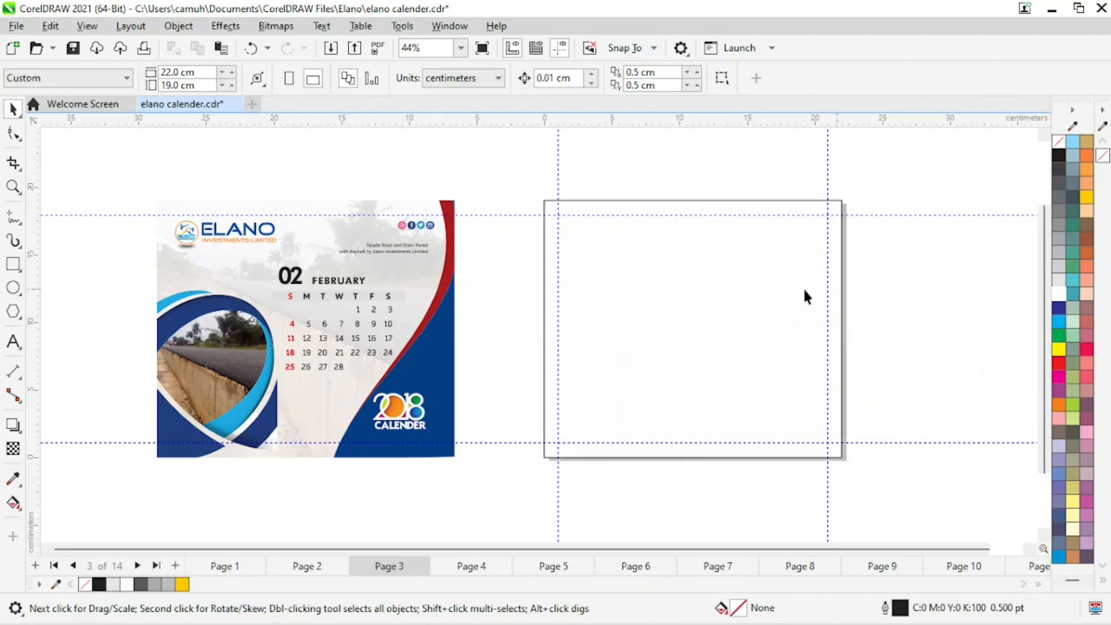
Ungroup the January design on Page 2 and bring its Elano logo to the top-left corner of Page 3.
click(317, 569)
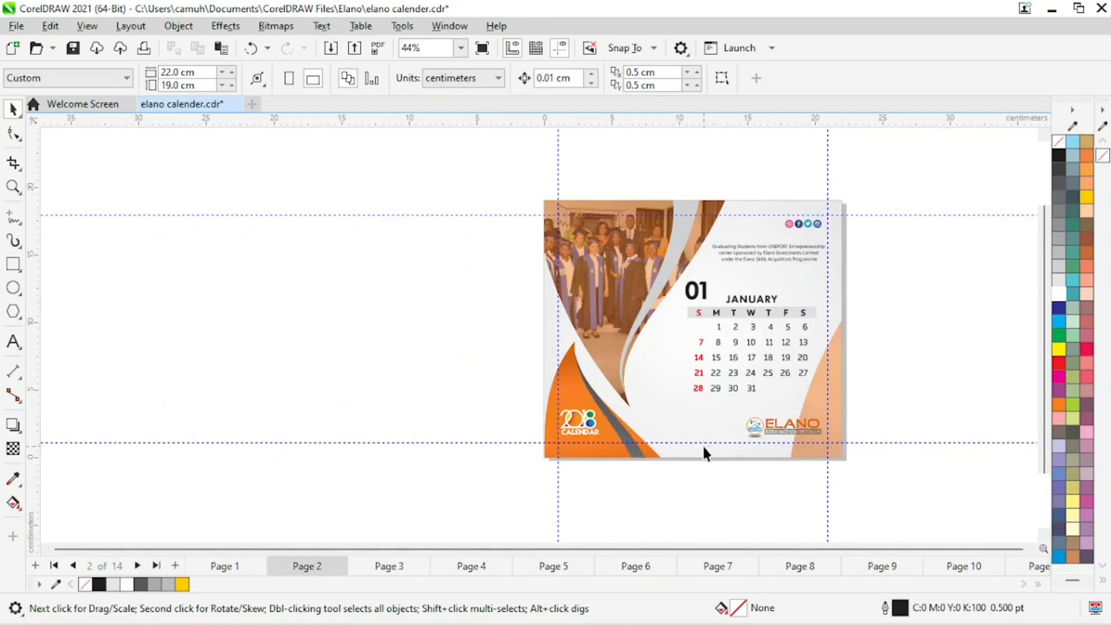
click(747, 428)
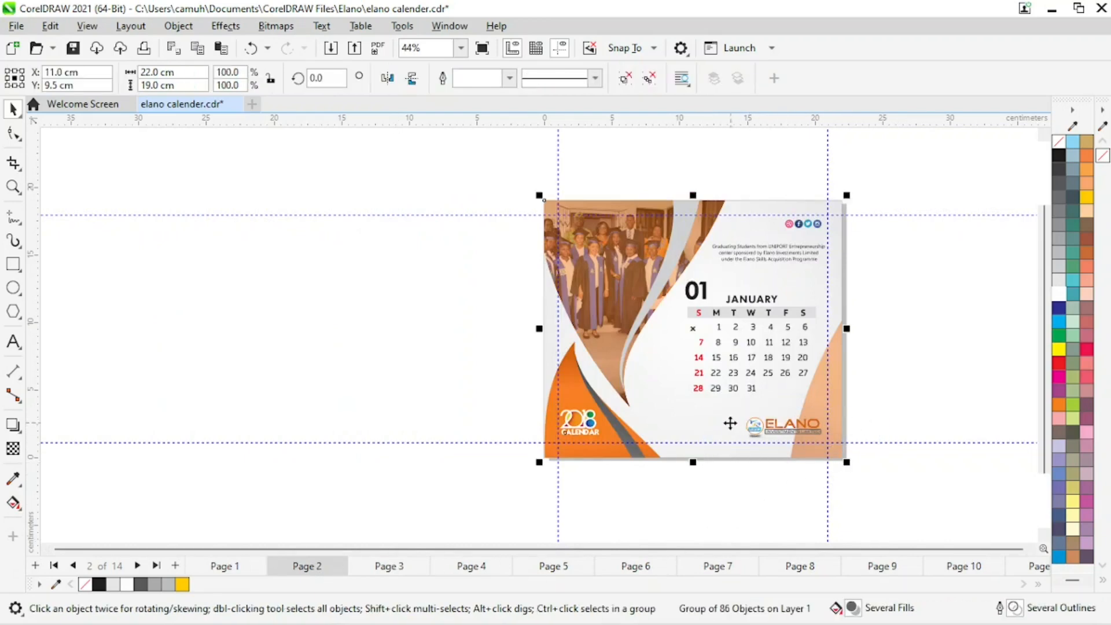
click(629, 81)
click(914, 400)
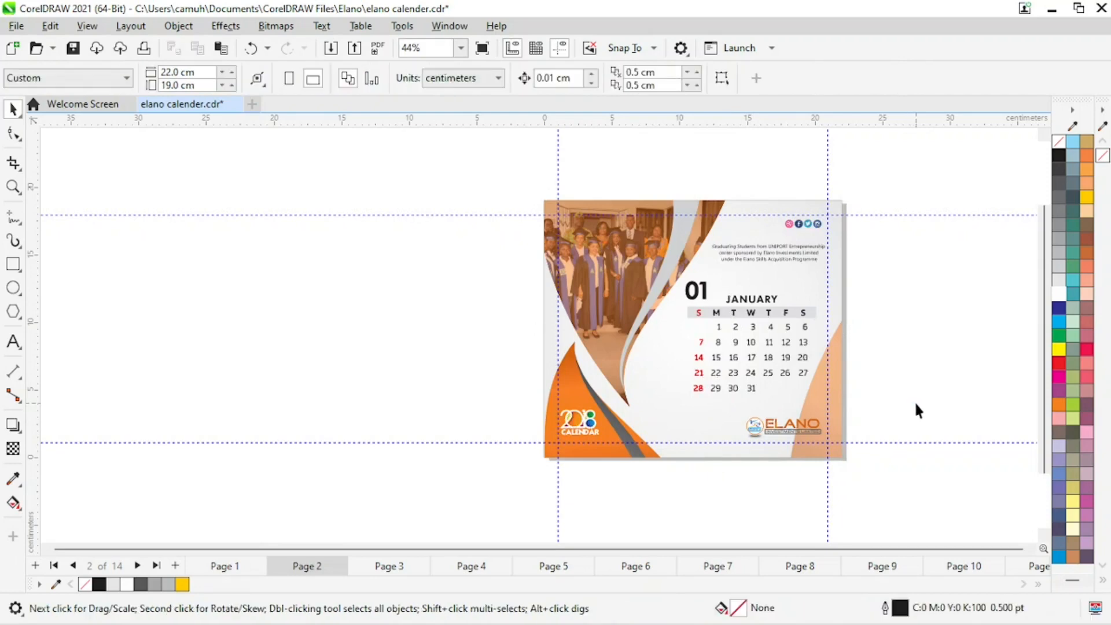
drag(914, 401, 701, 444)
drag(763, 428, 676, 261)
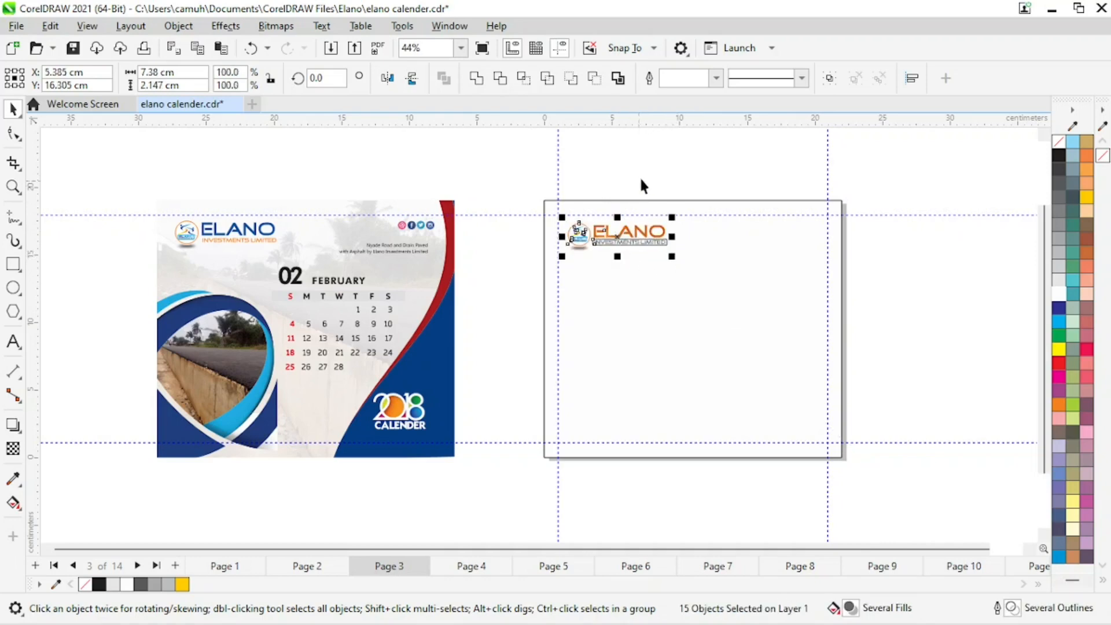
Color the ELANO lettering of the logo dark blue.
click(640, 183)
key(z)
drag(517, 180, 771, 289)
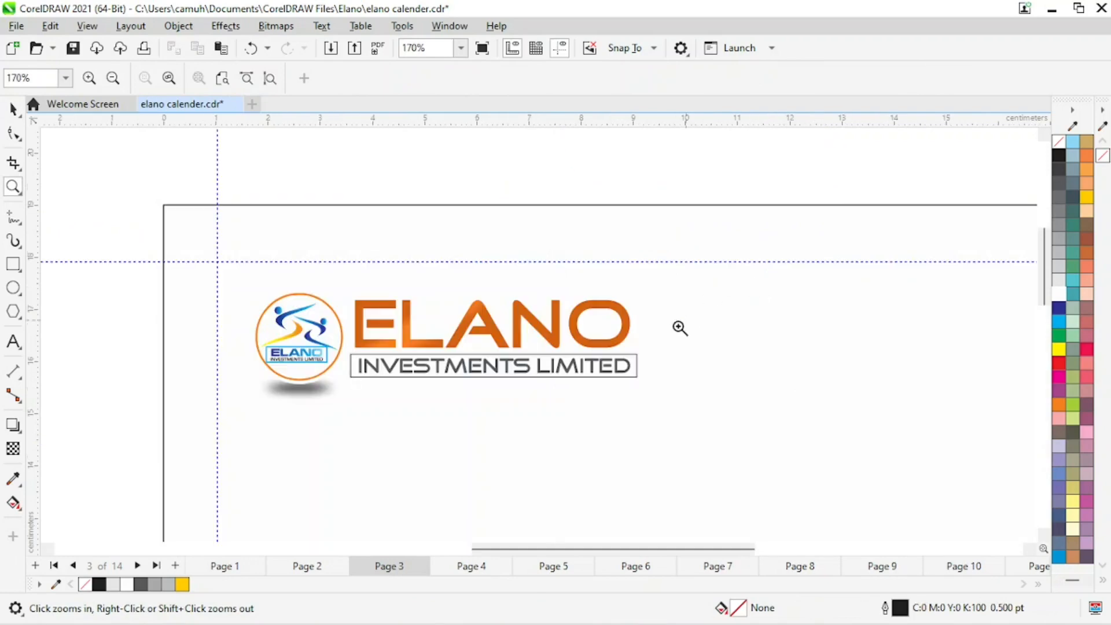
key(space)
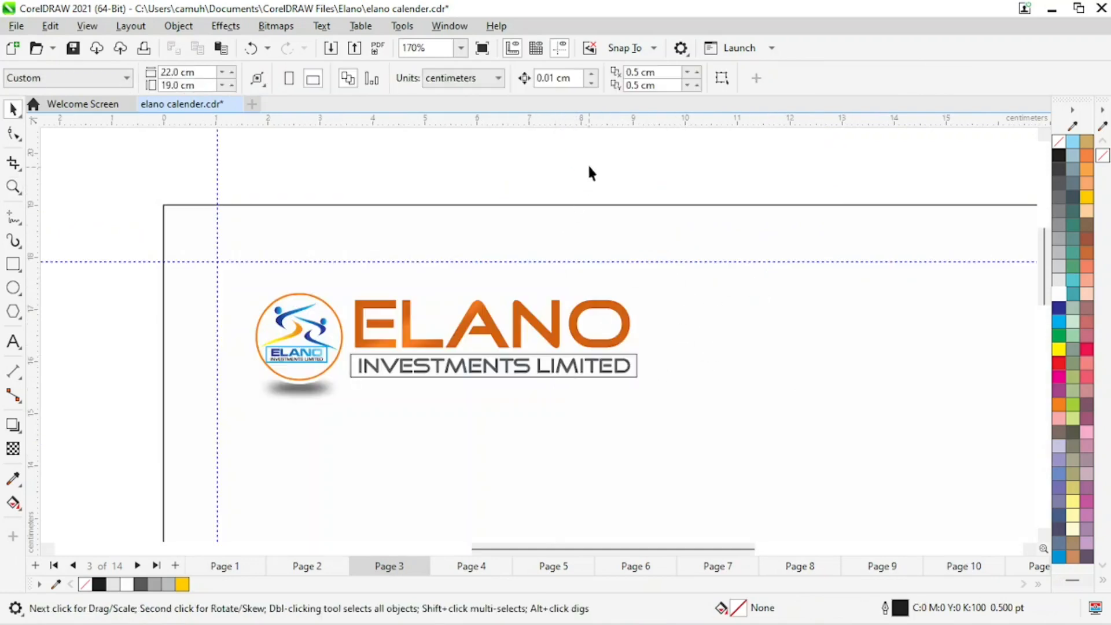
click(625, 312)
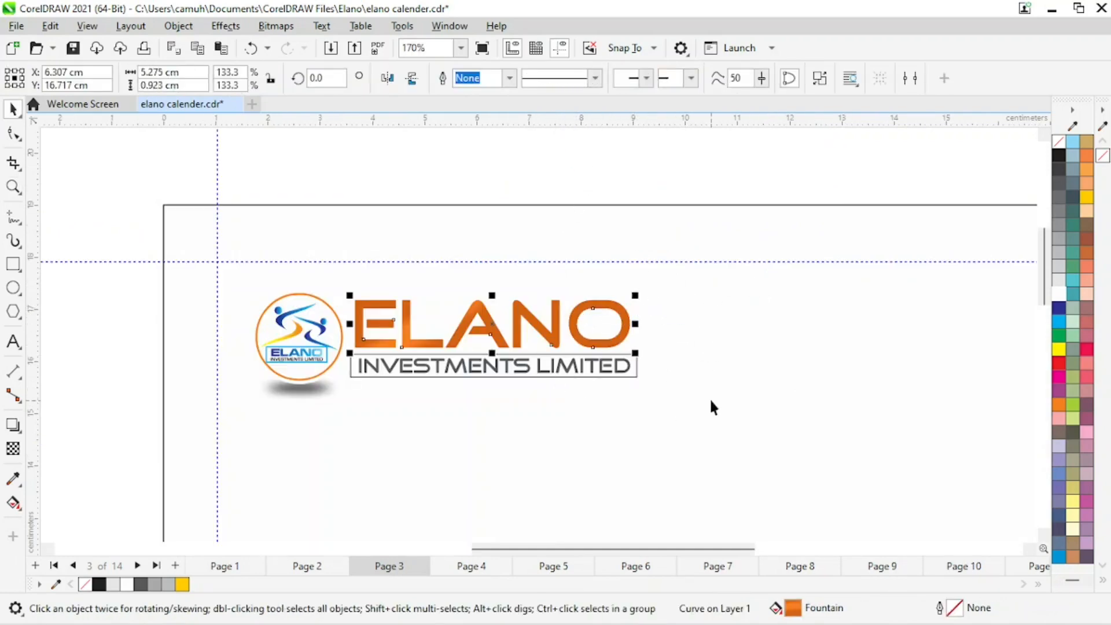
click(1058, 308)
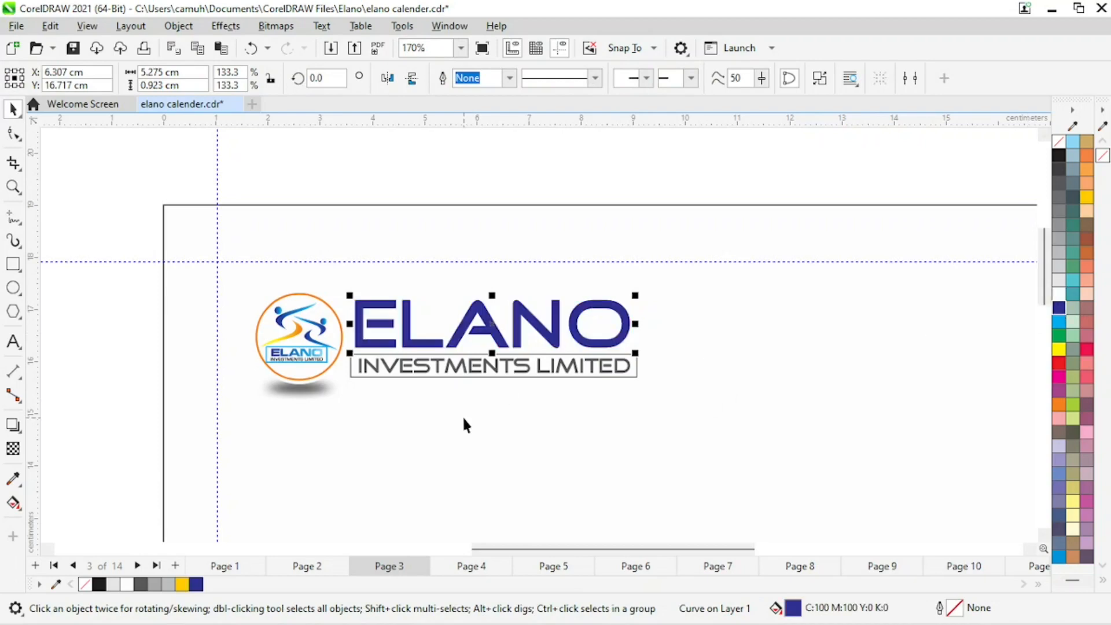
Sample the blue of the original ELANO lettering on the February design and add that color to the document palette.
key(z)
key(F4)
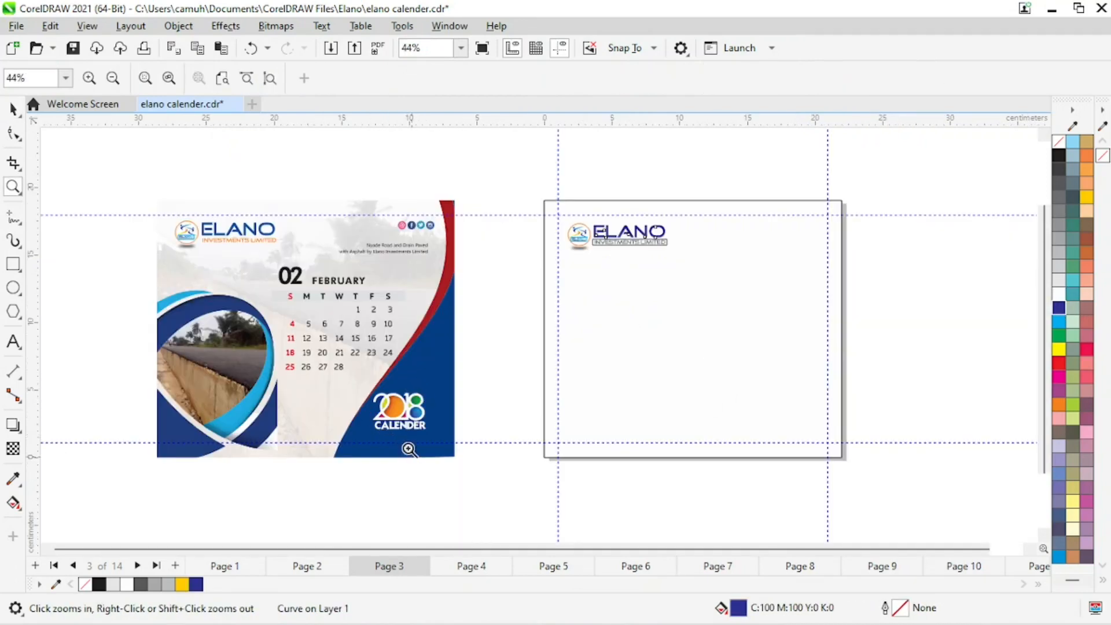
key(space)
key(Escape)
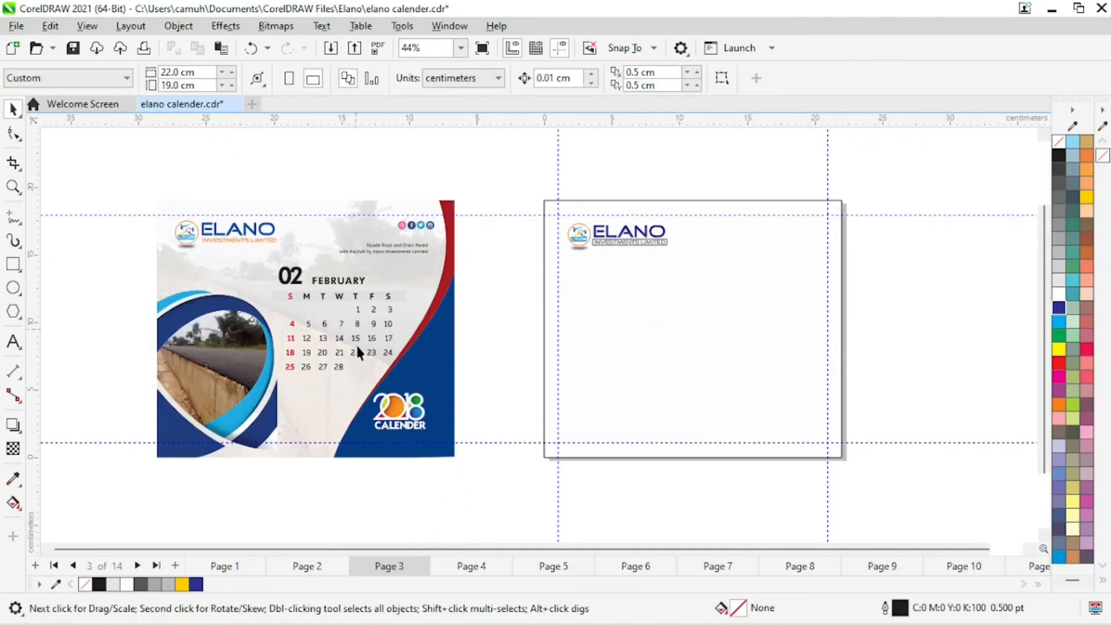
key(z)
drag(169, 178, 417, 266)
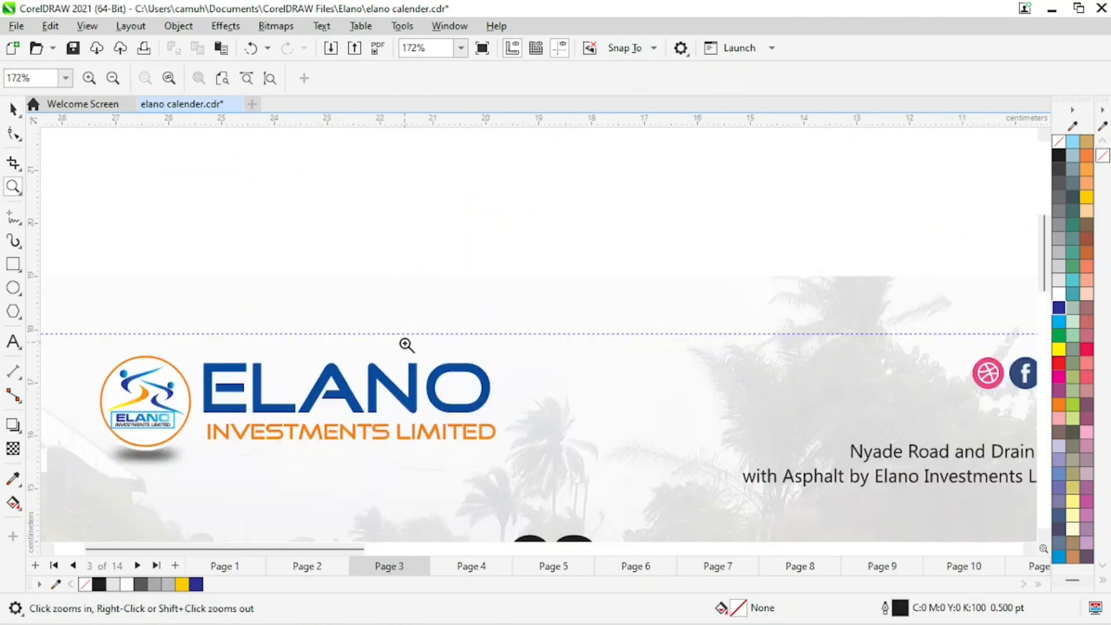
key(space)
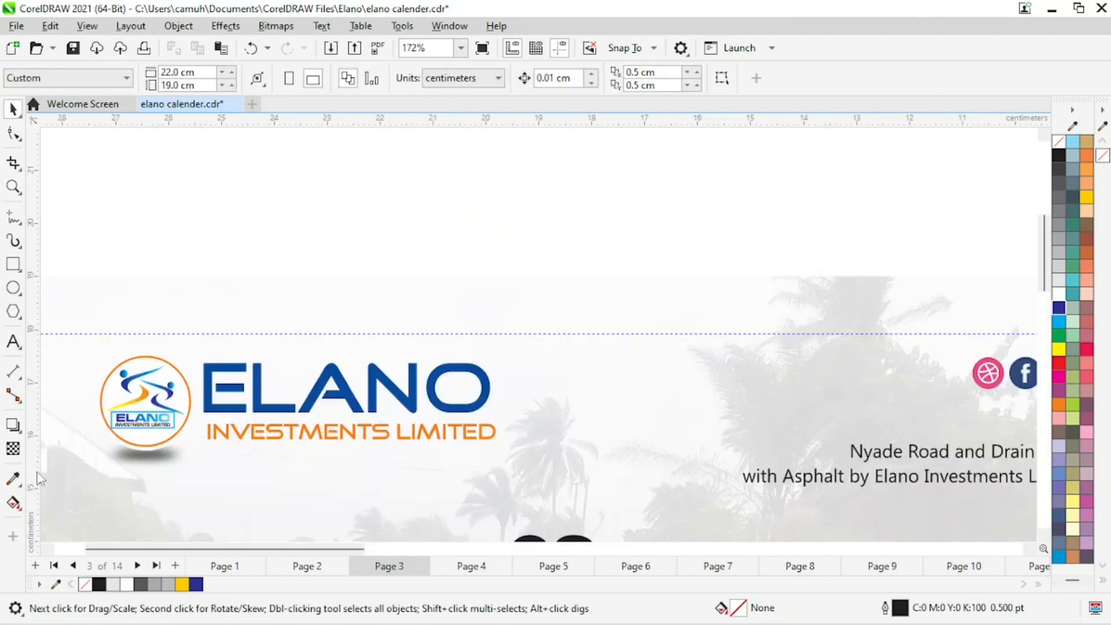
click(13, 479)
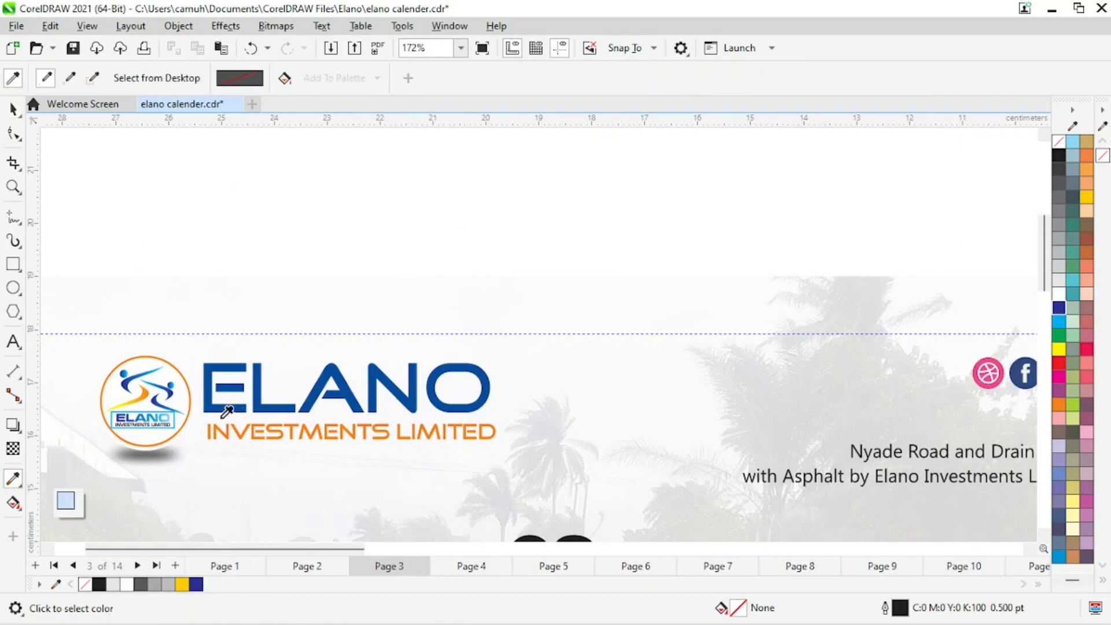
click(262, 372)
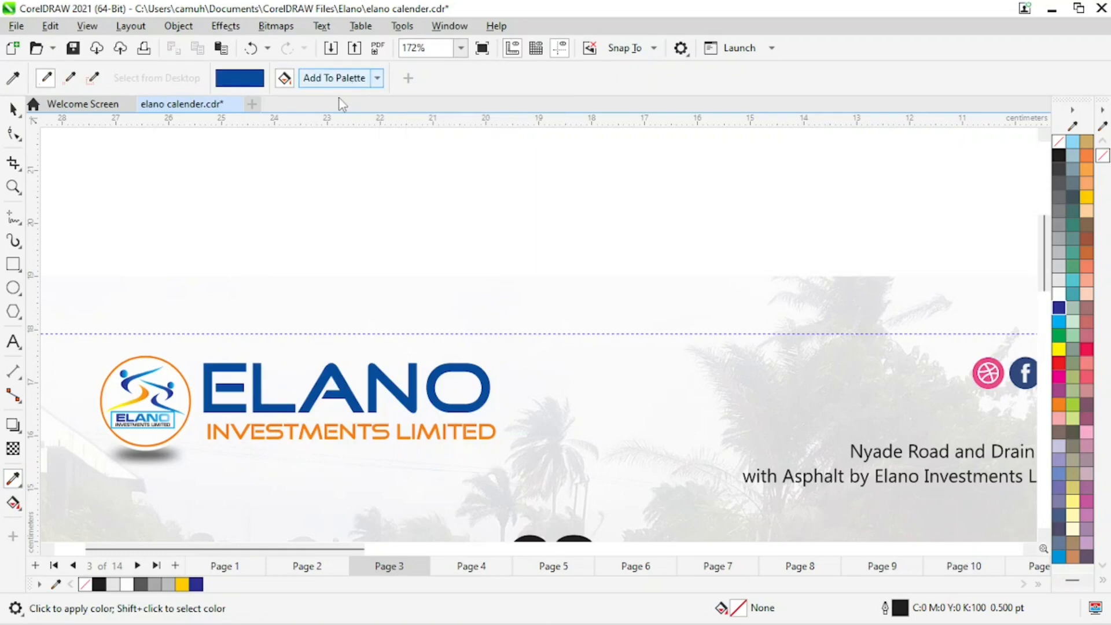
click(339, 79)
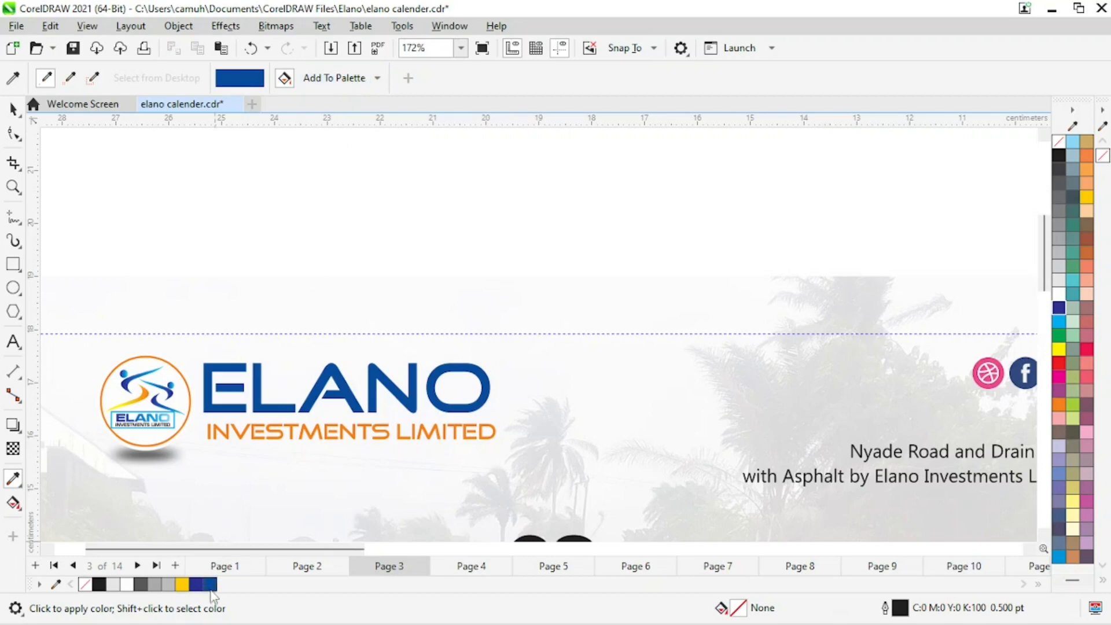
click(13, 108)
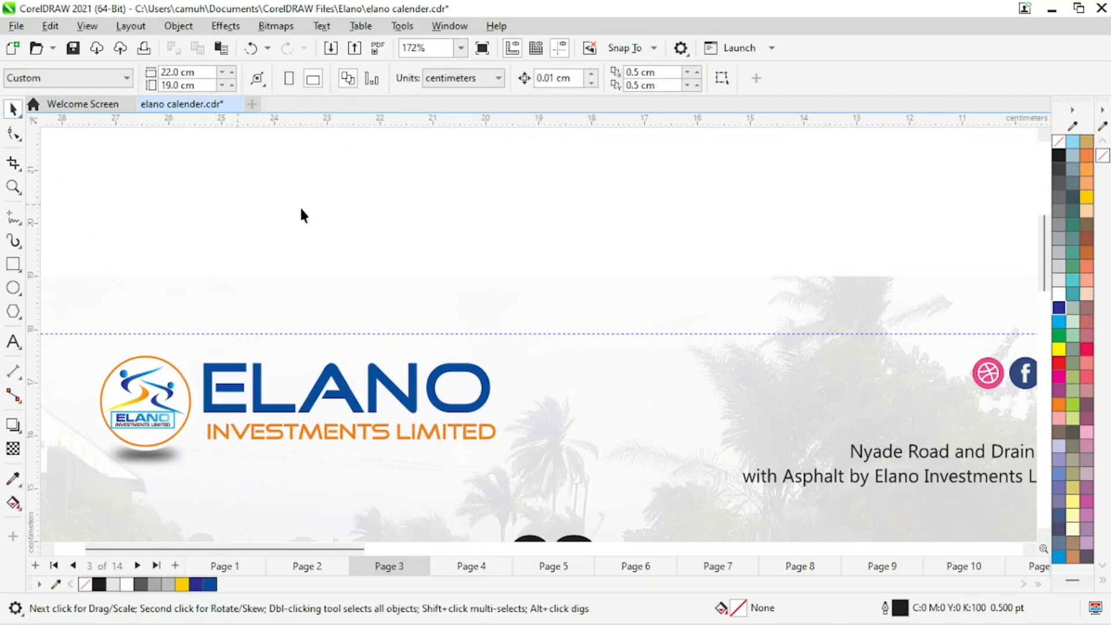
Recolor the ELANO lettering on Page 3 with the newly sampled blue.
key(z)
right_click(481, 212)
drag(456, 161, 845, 310)
key(space)
click(568, 335)
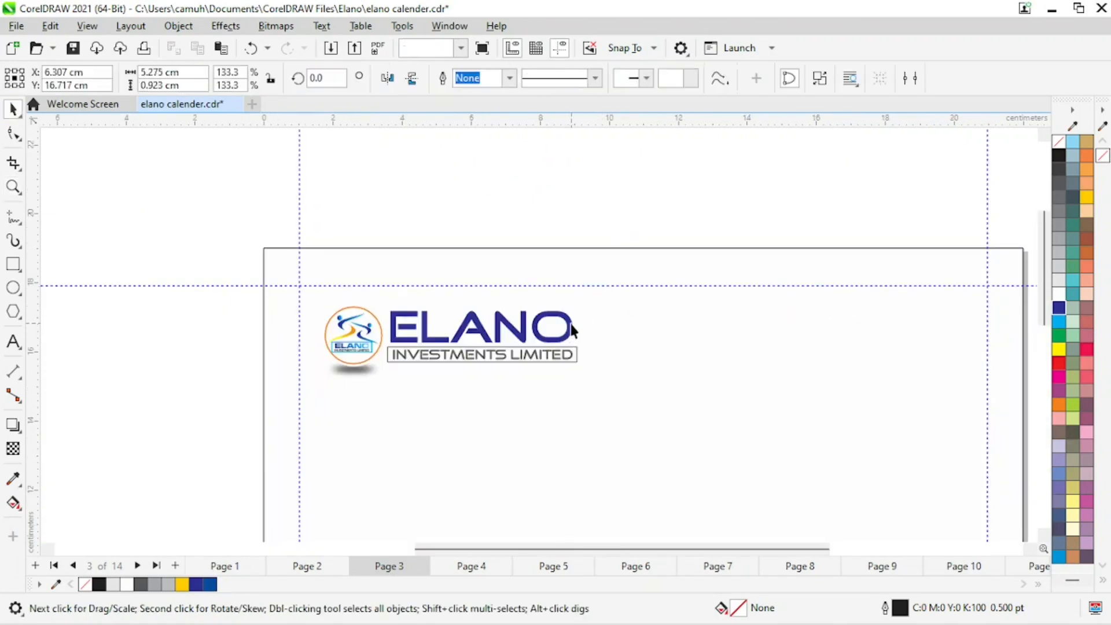
click(210, 584)
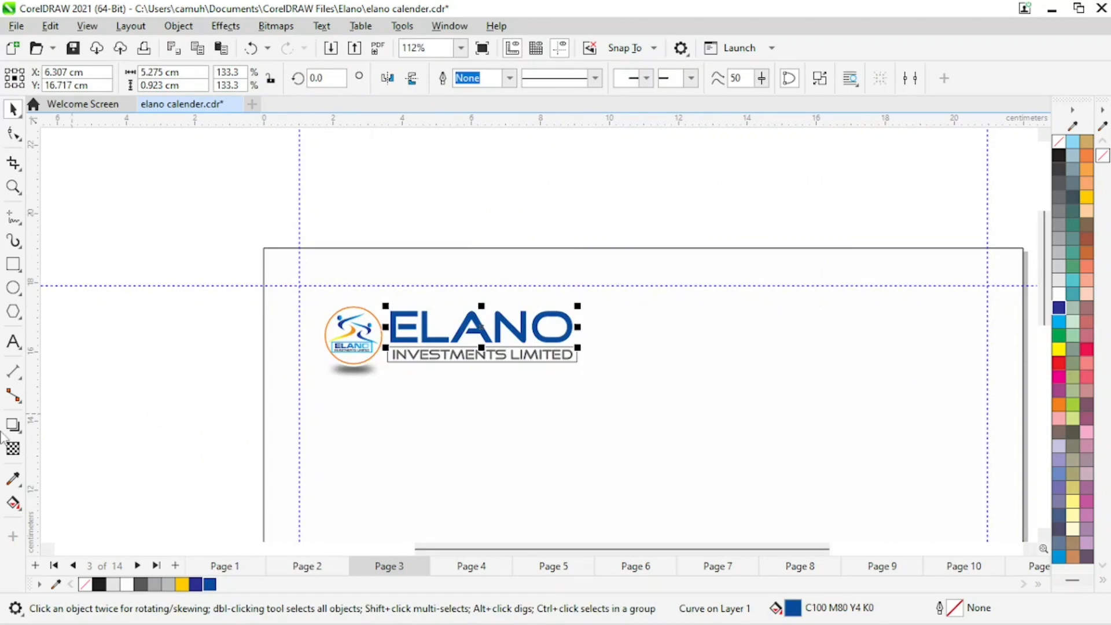
click(180, 412)
Group all parts of the Page 3 logo and nudge the group into place at the top-left.
key(z)
key(F4)
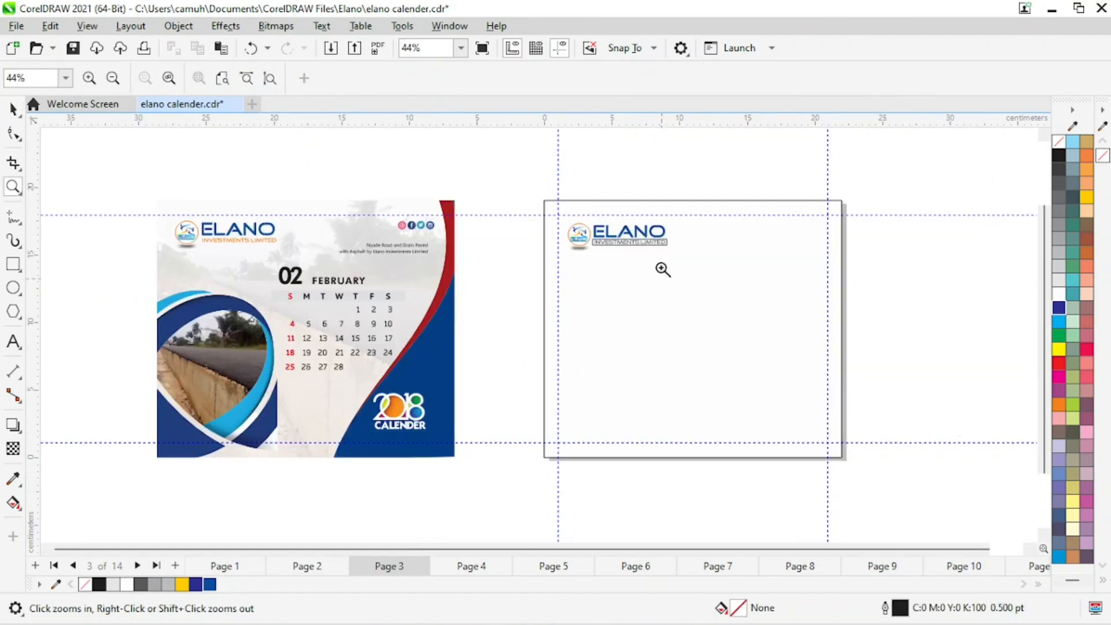
key(space)
drag(722, 289, 723, 292)
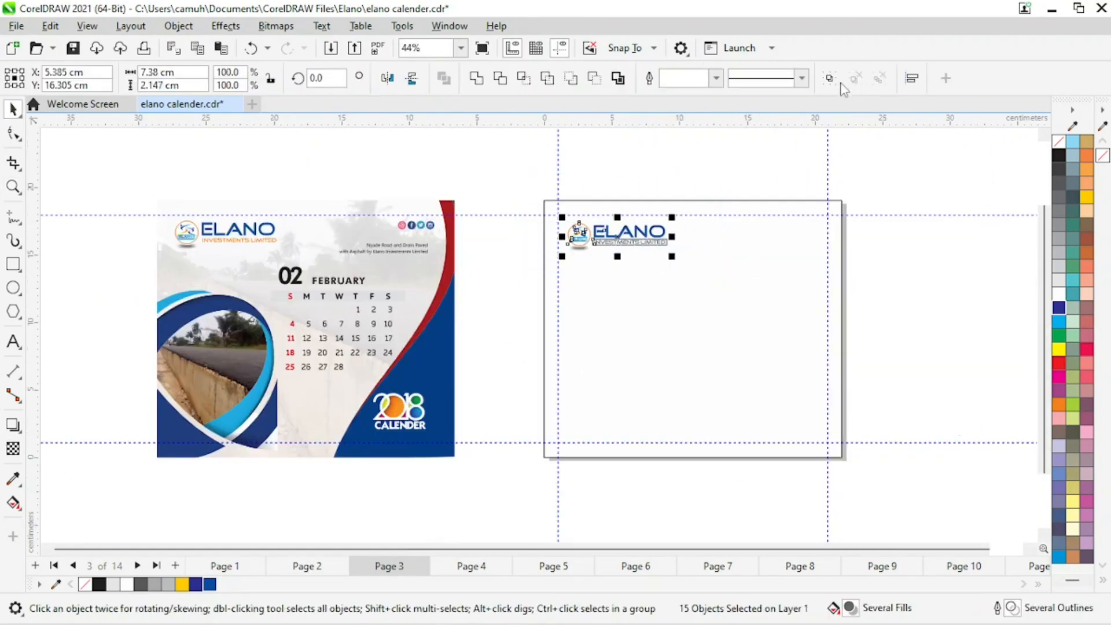
key(ctrl+g)
mouse_move(648, 232)
mouse_down()
mouse_move(210, 231)
mouse_move(657, 232)
mouse_move(640, 239)
mouse_up()
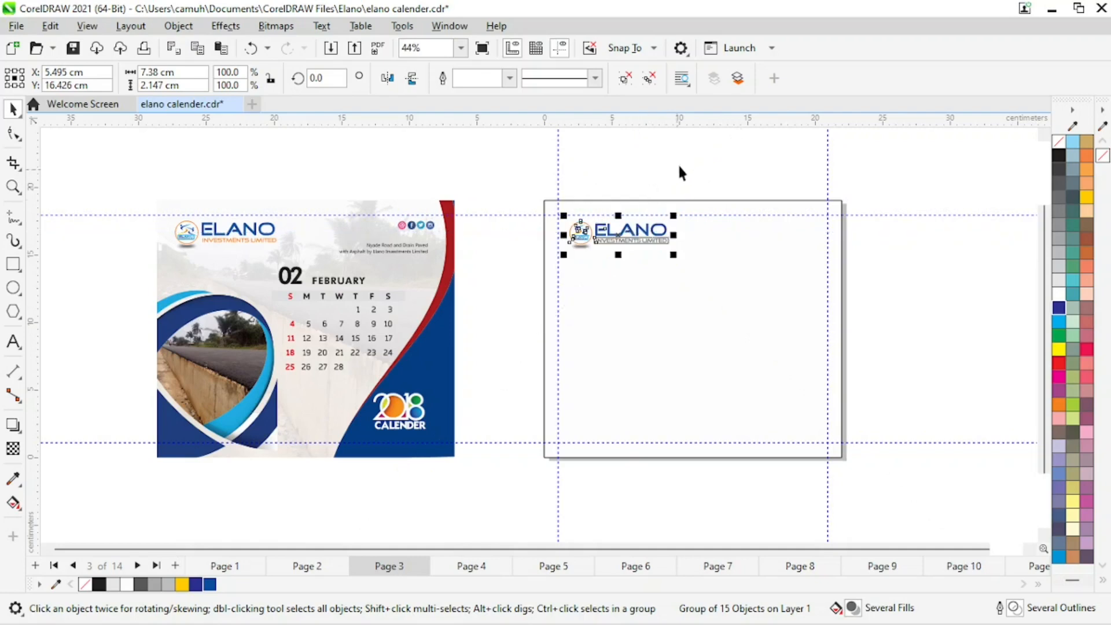
click(679, 162)
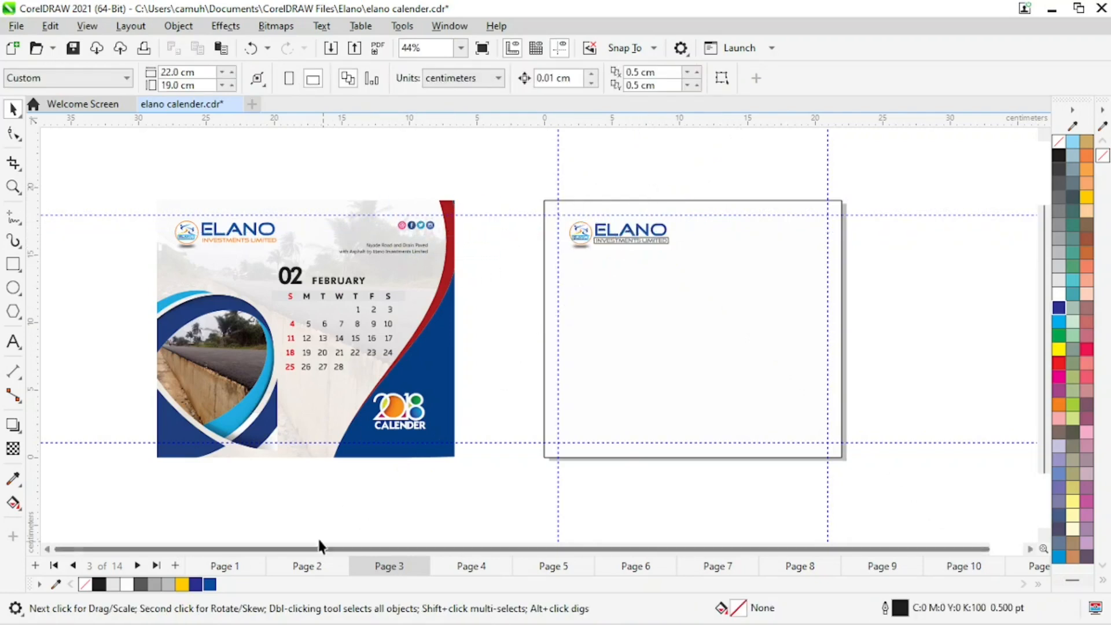
Ungroup the February design and select its social media icons.
click(390, 255)
click(628, 81)
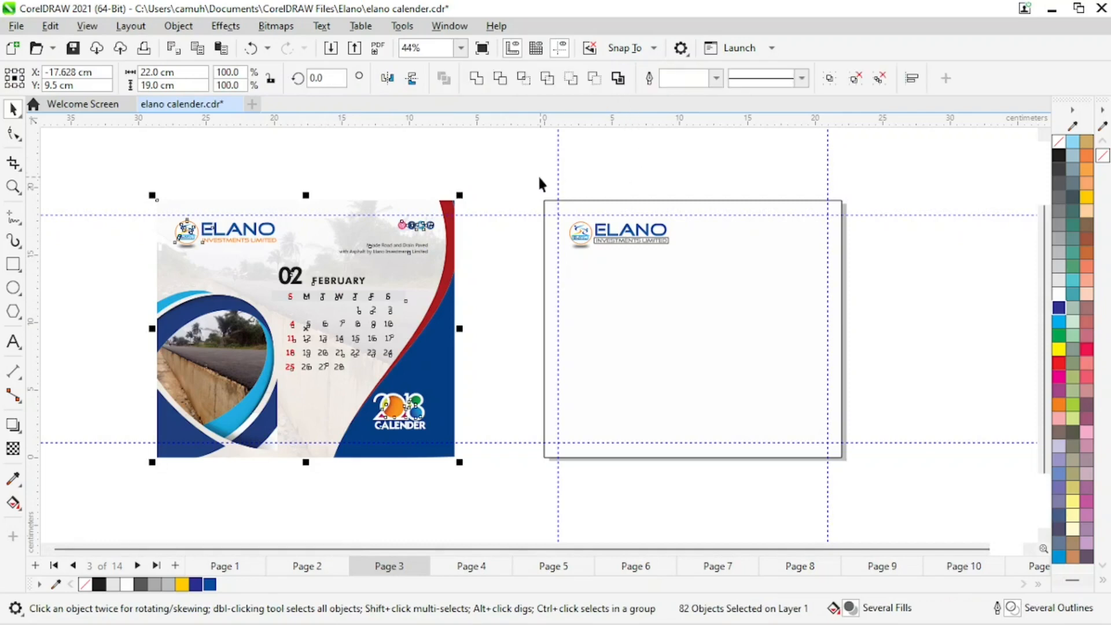
click(537, 177)
drag(382, 234, 377, 231)
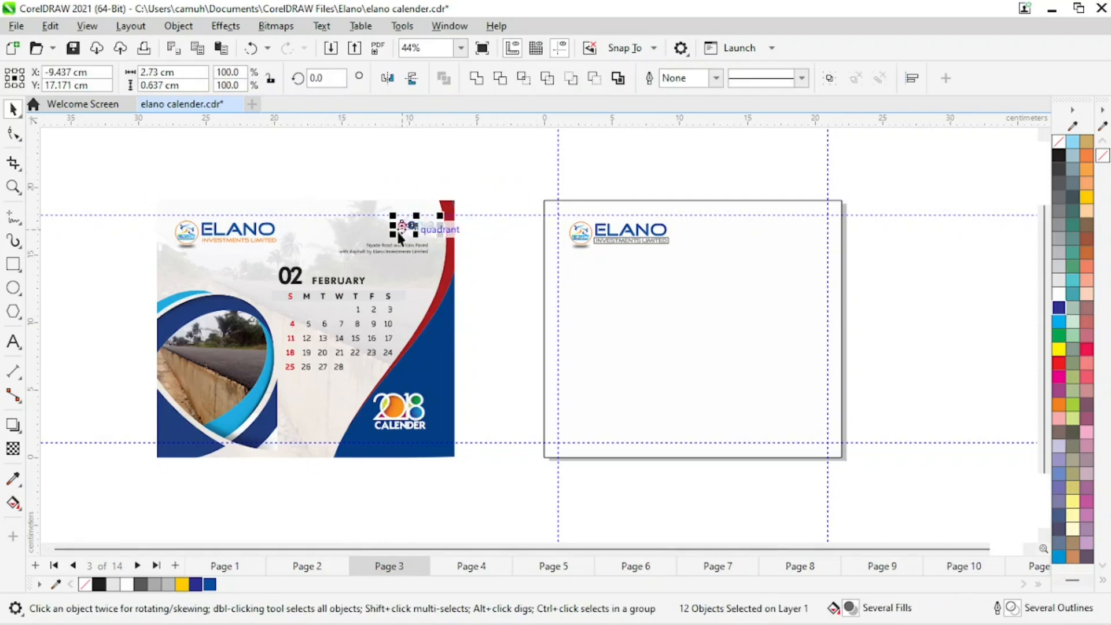
click(393, 485)
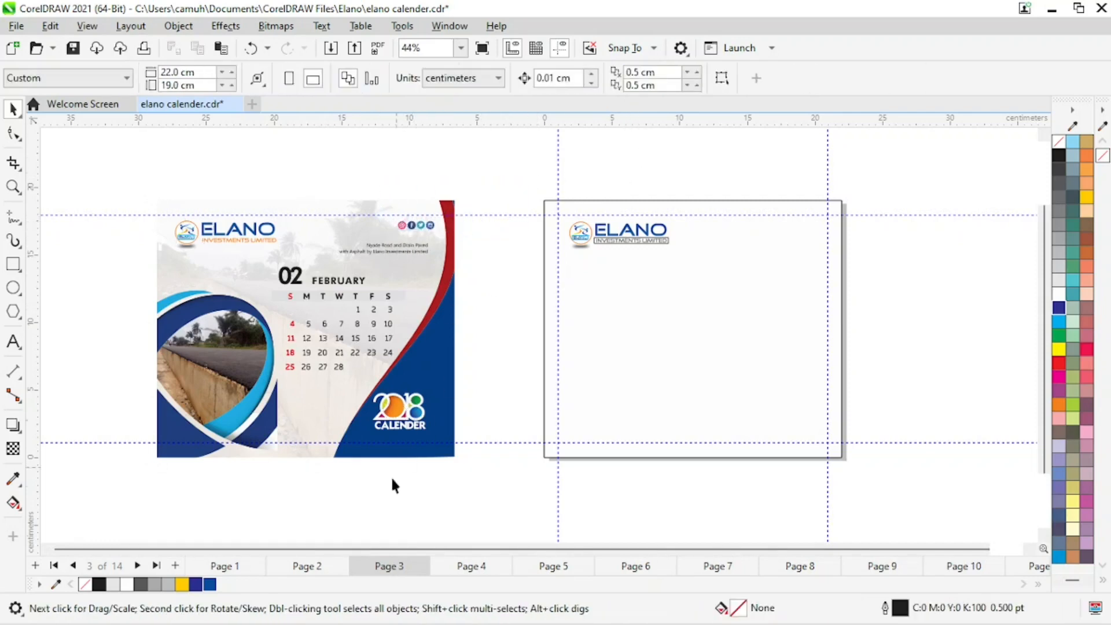
Copy the social media icons from the Page 2 design and paste them onto Page 3.
click(314, 566)
drag(738, 234, 736, 233)
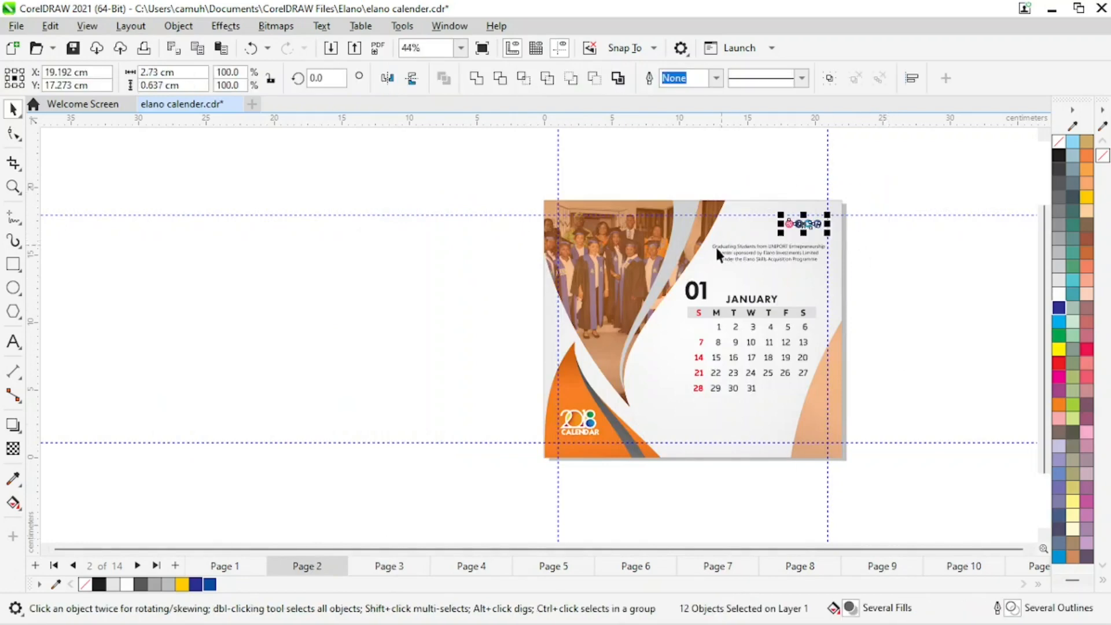
click(396, 567)
key(ctrl+v)
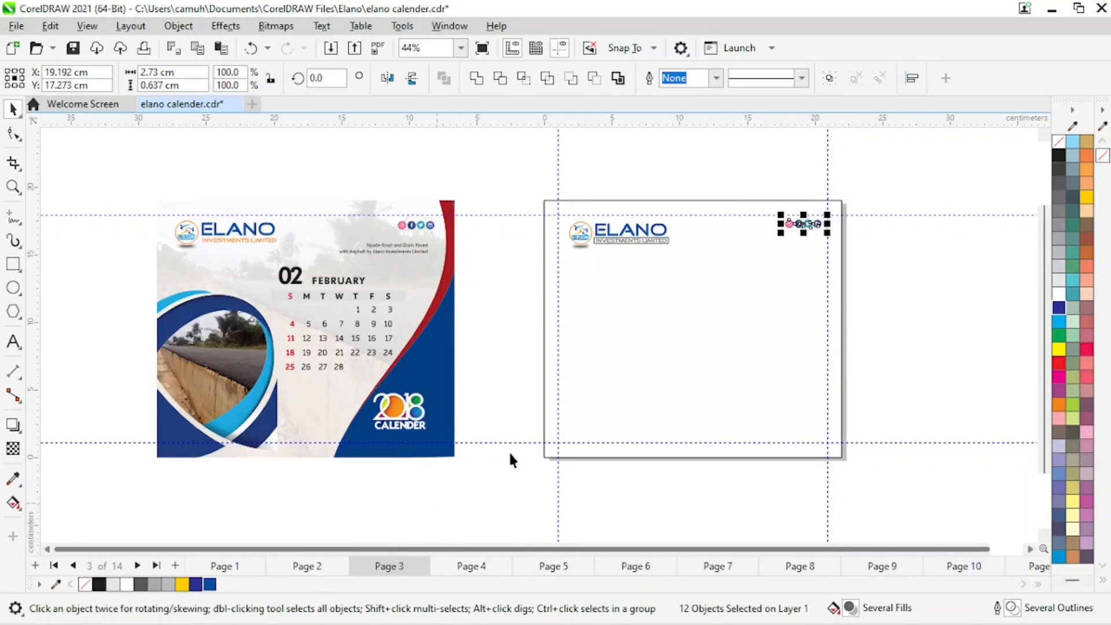
click(632, 325)
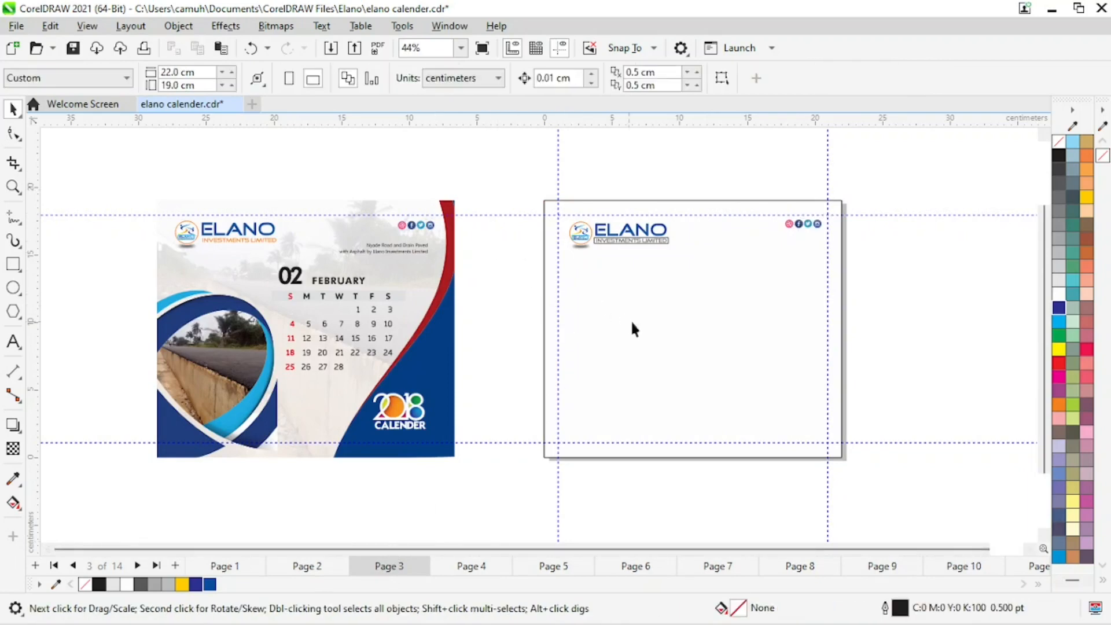
Try moving the blue curve inside the February design's PowerClip contents.
click(760, 329)
click(484, 507)
click(443, 365)
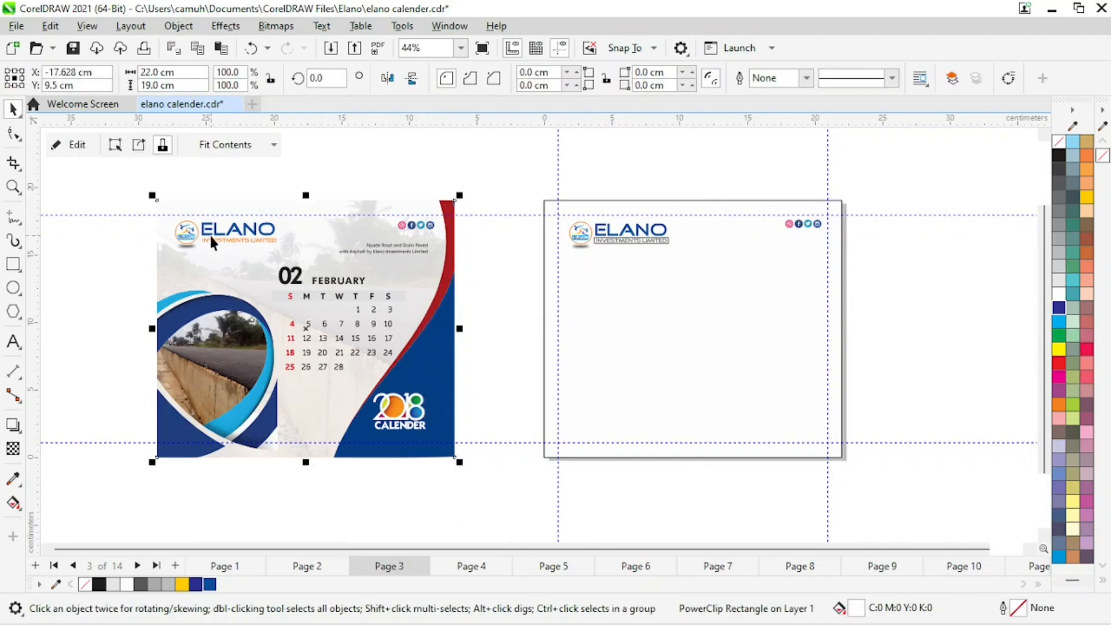
click(73, 145)
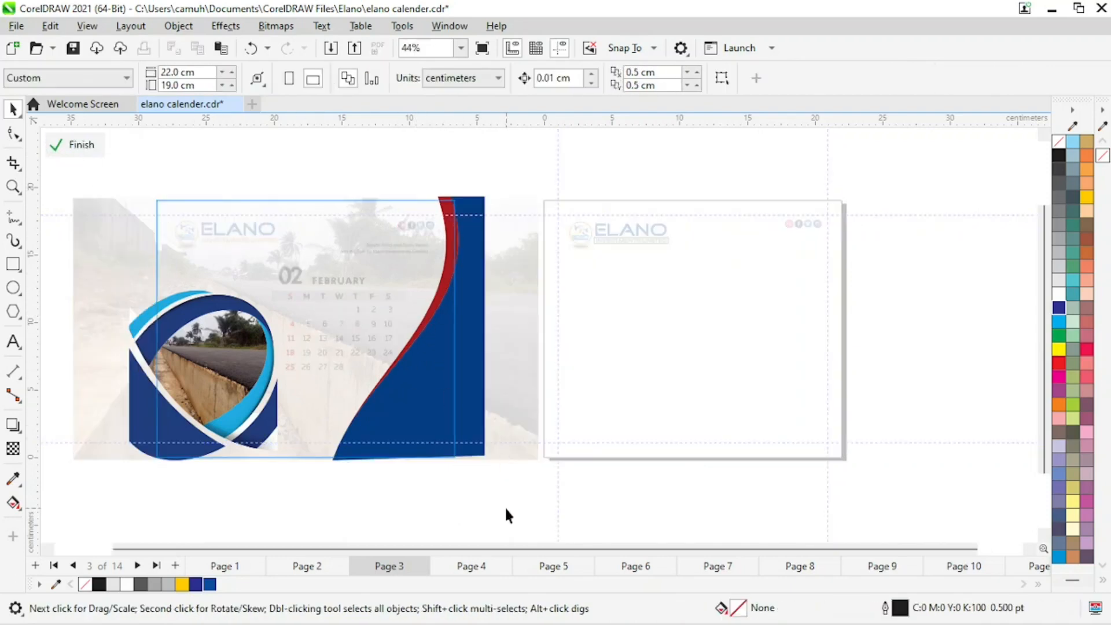
drag(416, 384, 478, 434)
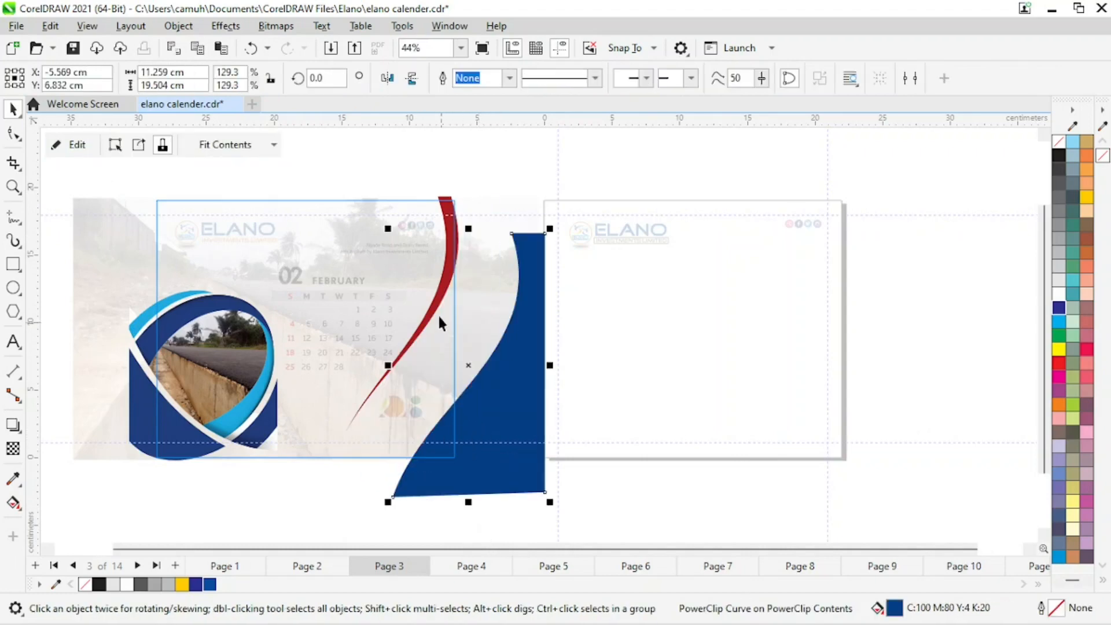
drag(455, 313, 457, 319)
key(ctrl+z)
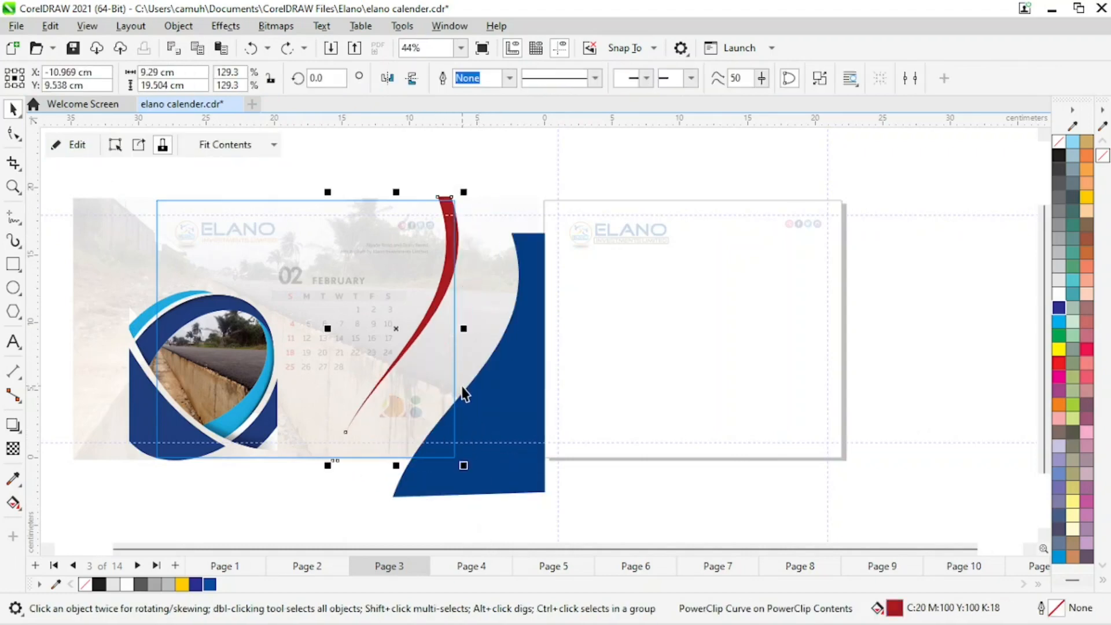
key(ctrl+z)
click(503, 168)
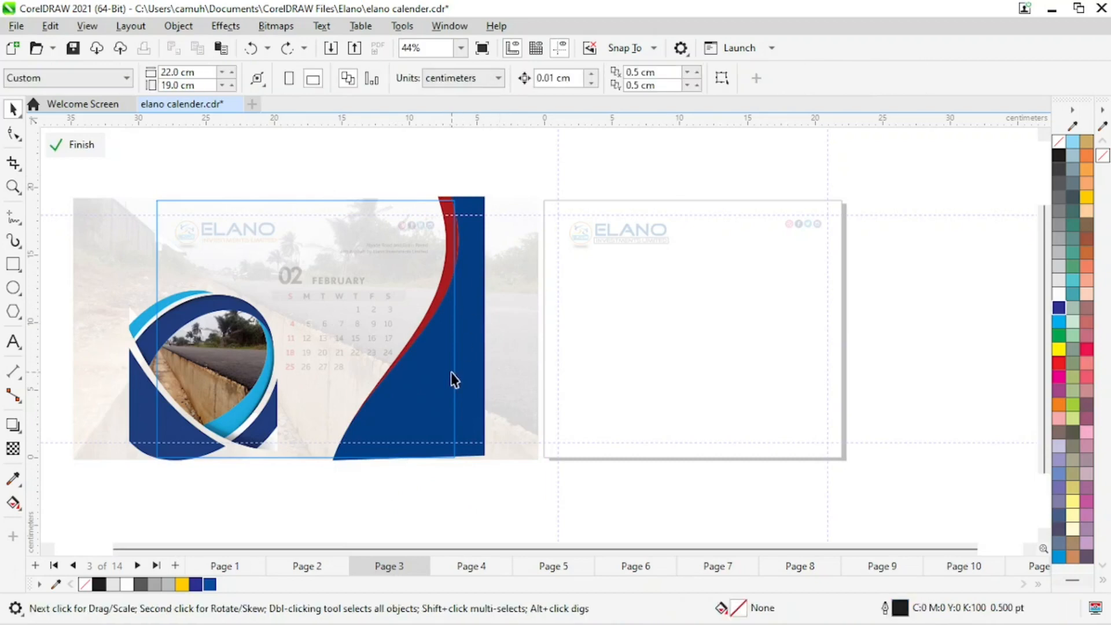
click(85, 152)
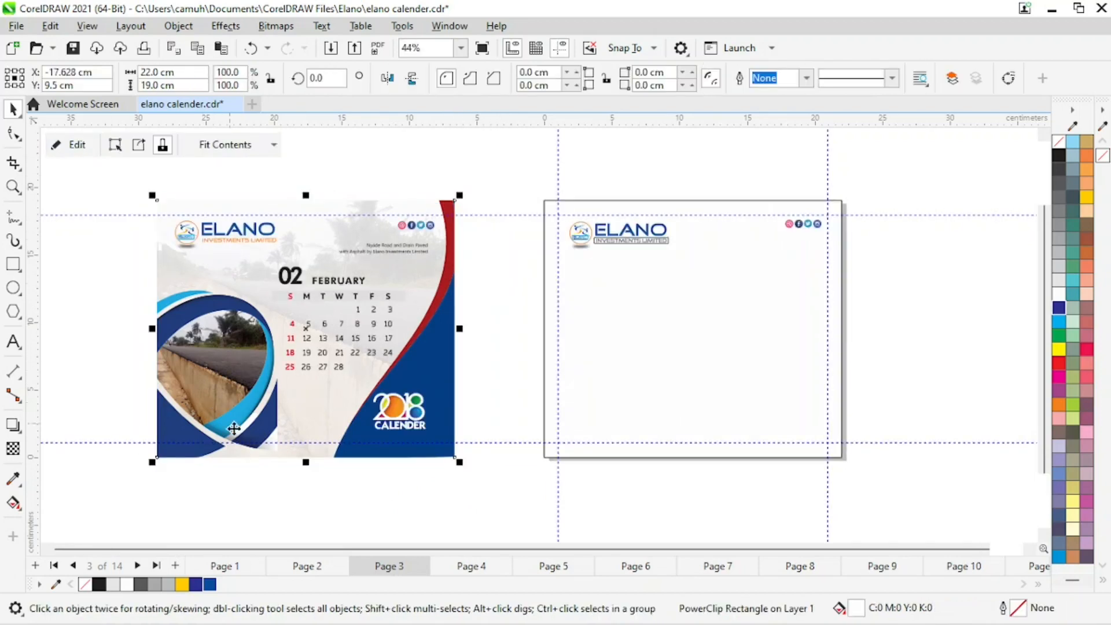
click(113, 269)
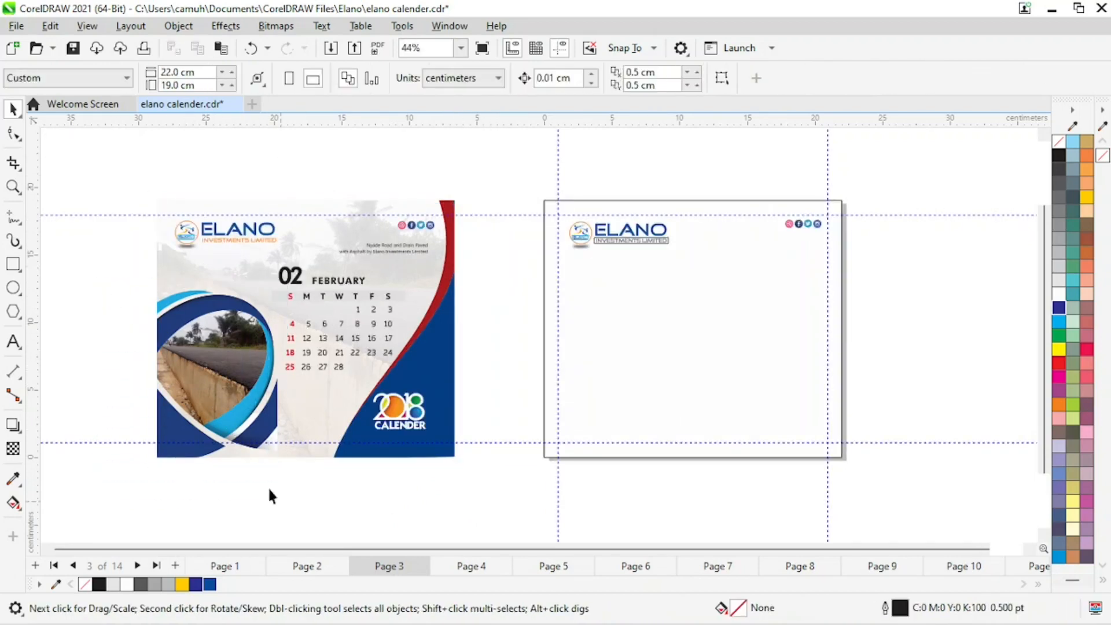
click(244, 366)
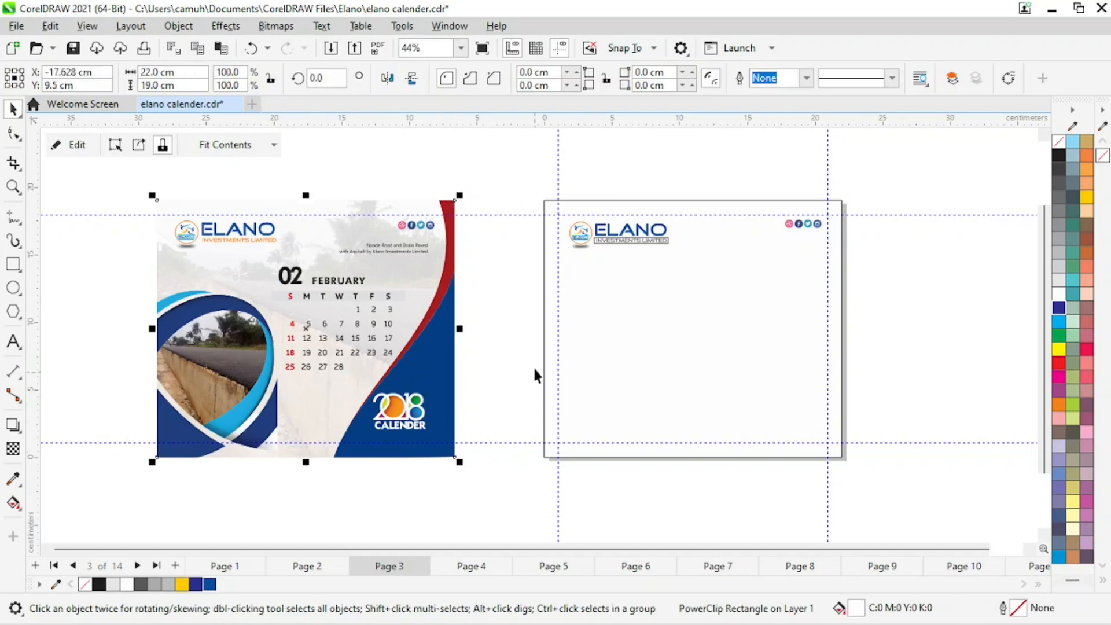
click(591, 388)
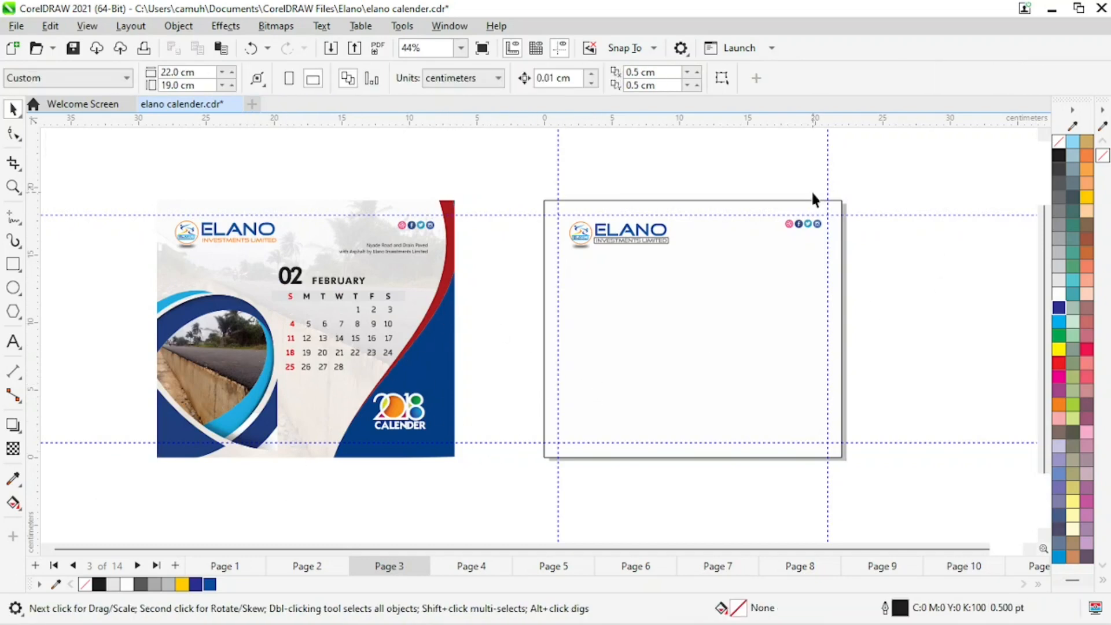
Move the pasted social media icons up above the page.
drag(919, 294, 919, 294)
drag(803, 224, 715, 180)
click(891, 272)
Draw a tall rectangle about 10 cm wide and 24 cm high over the page's right side.
click(13, 263)
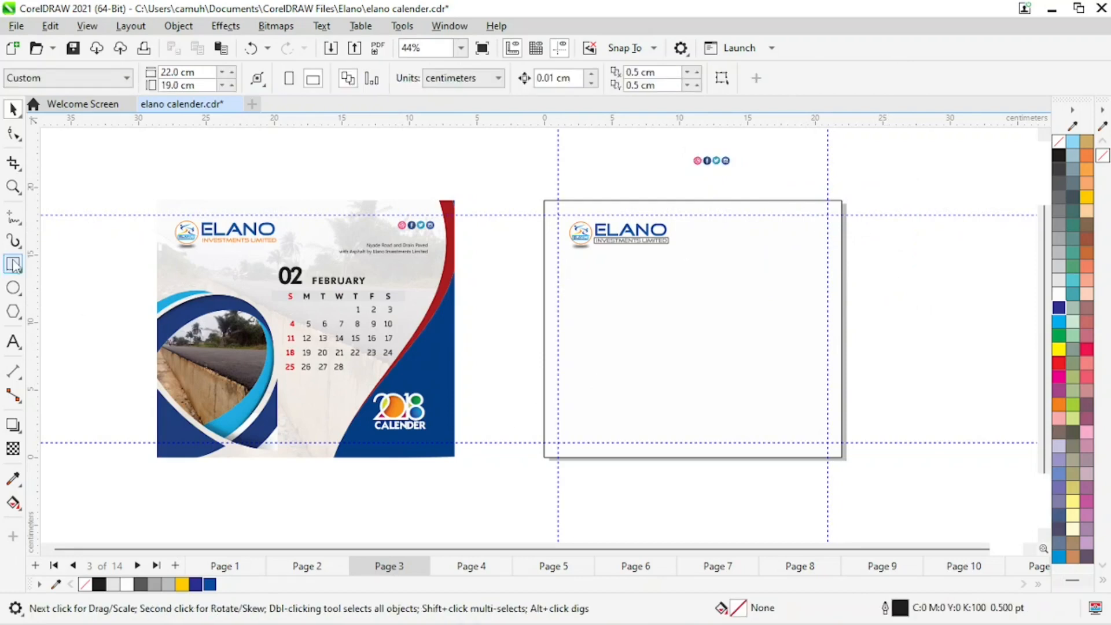
drag(750, 164, 875, 492)
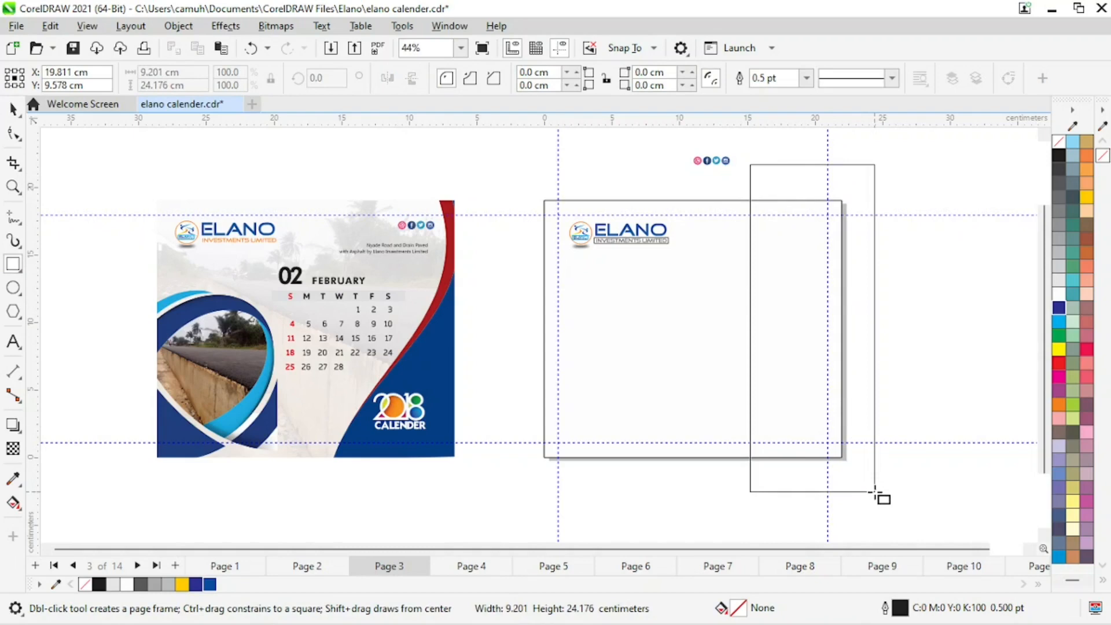
drag(875, 492, 875, 492)
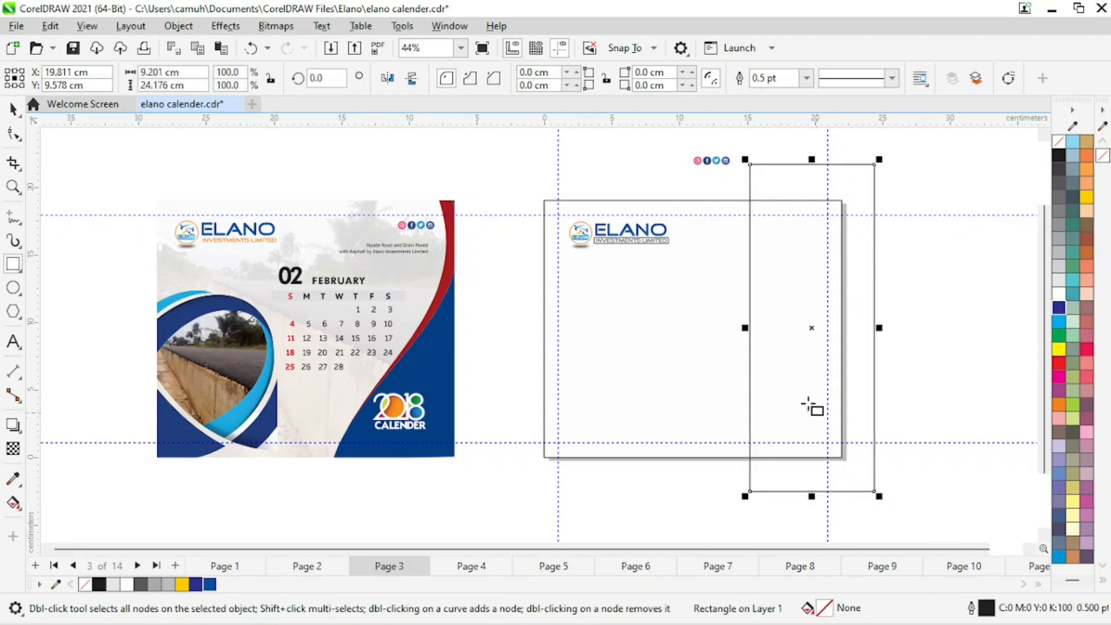
key(space)
drag(746, 328, 735, 328)
Fill the tall rectangle with 10% gray and remove its outline.
click(1058, 280)
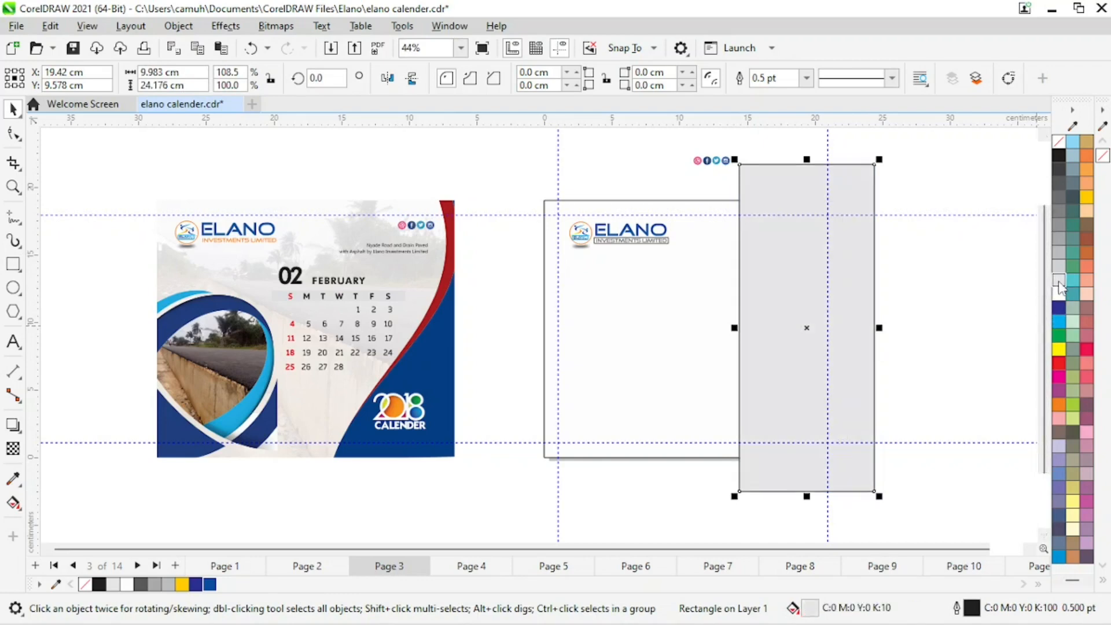
right_click(1059, 142)
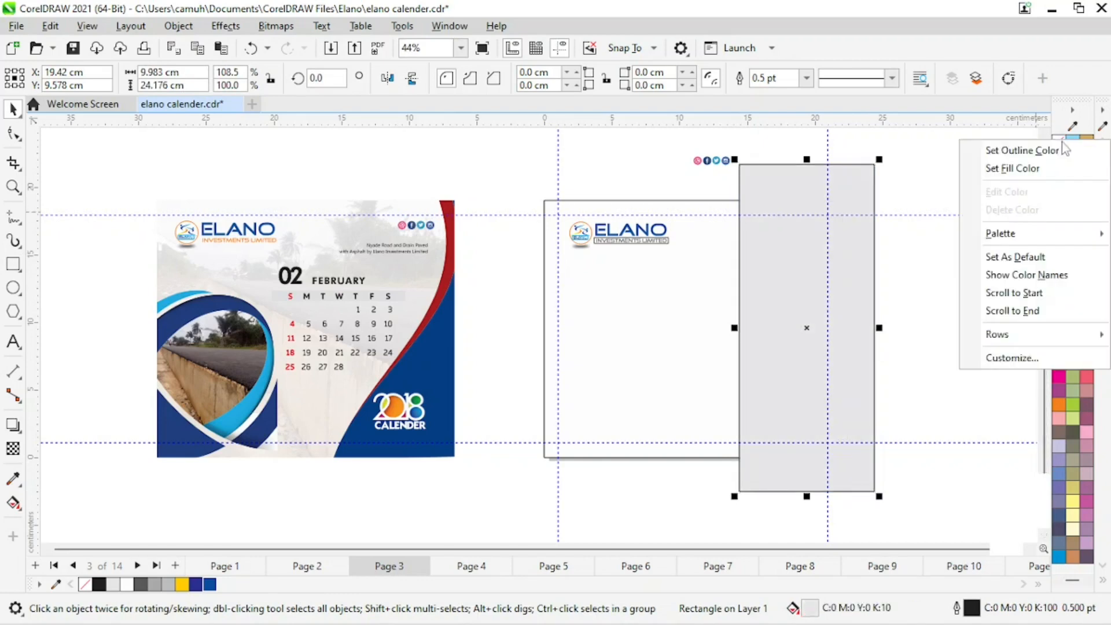
click(1036, 150)
click(938, 294)
click(808, 309)
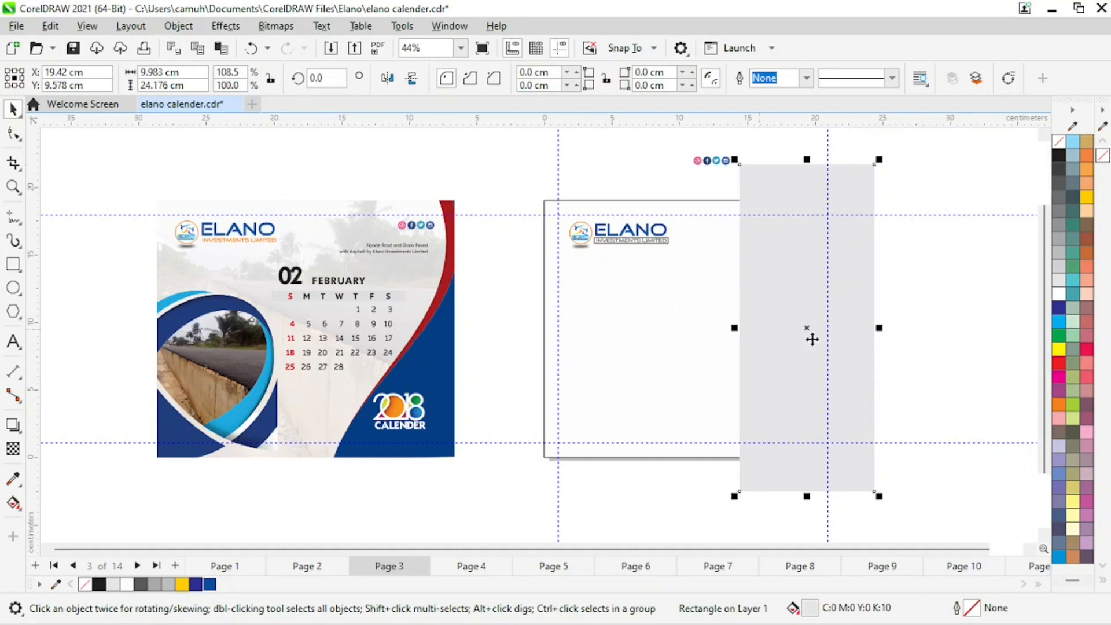
Convert the gray side rectangle to curves.
click(901, 328)
click(786, 275)
click(178, 27)
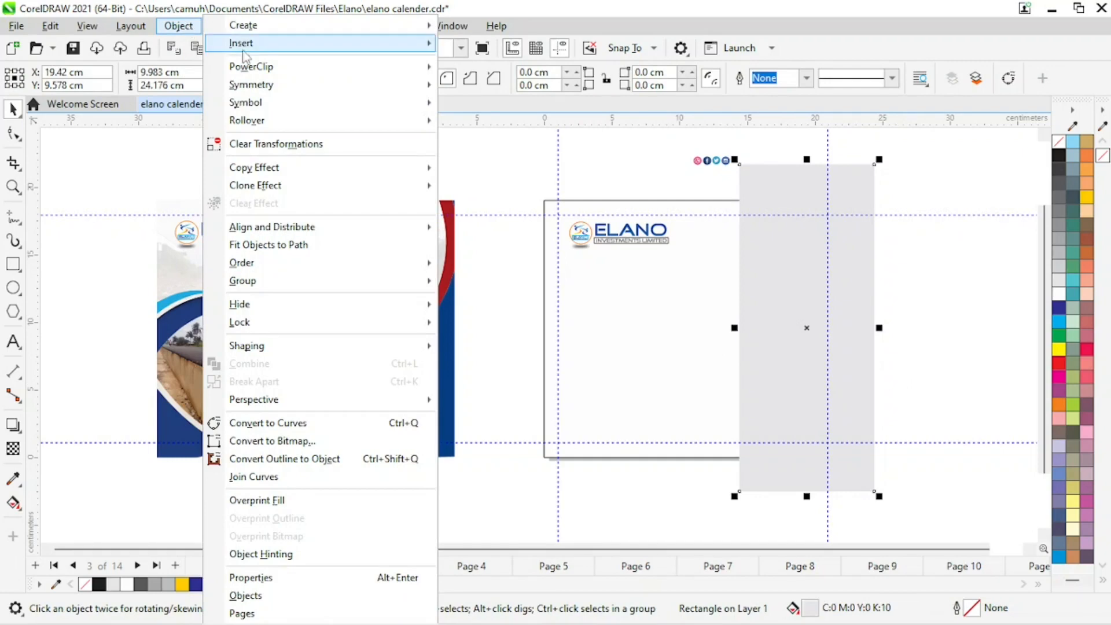
click(303, 428)
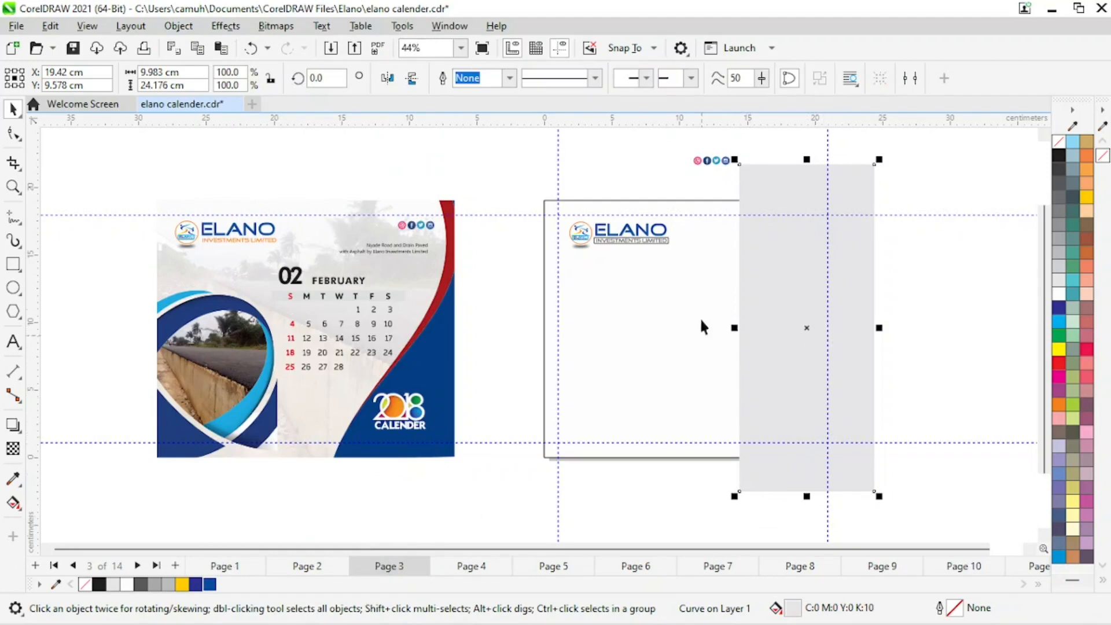
Copy the blue and red curves out of the February design's PowerClip contents and paste them beside the new page.
click(438, 346)
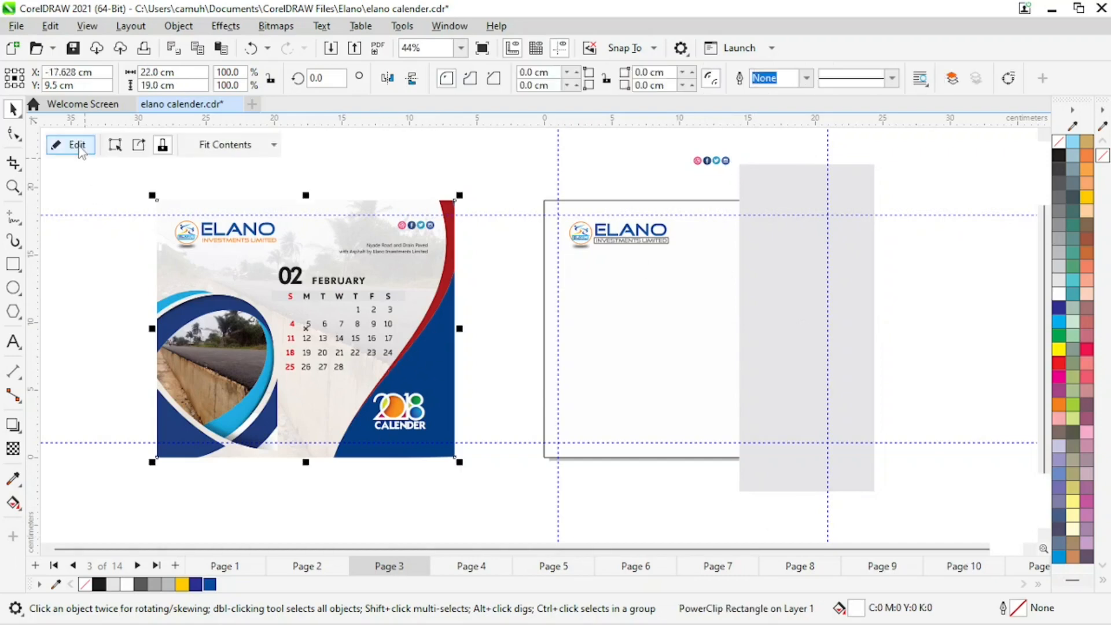
click(78, 146)
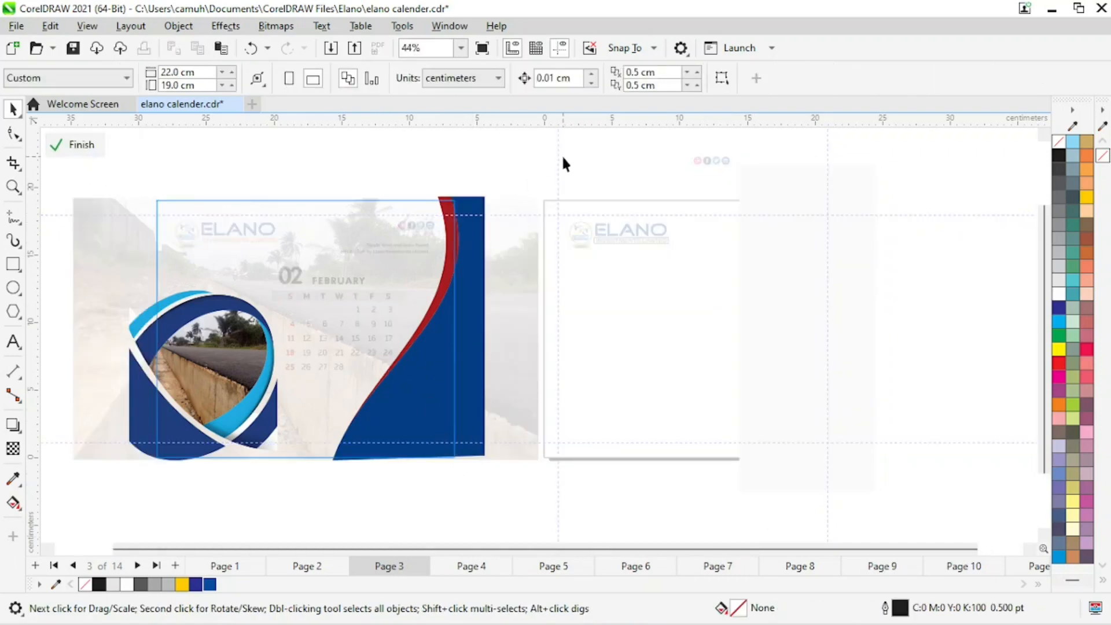
drag(563, 158, 296, 524)
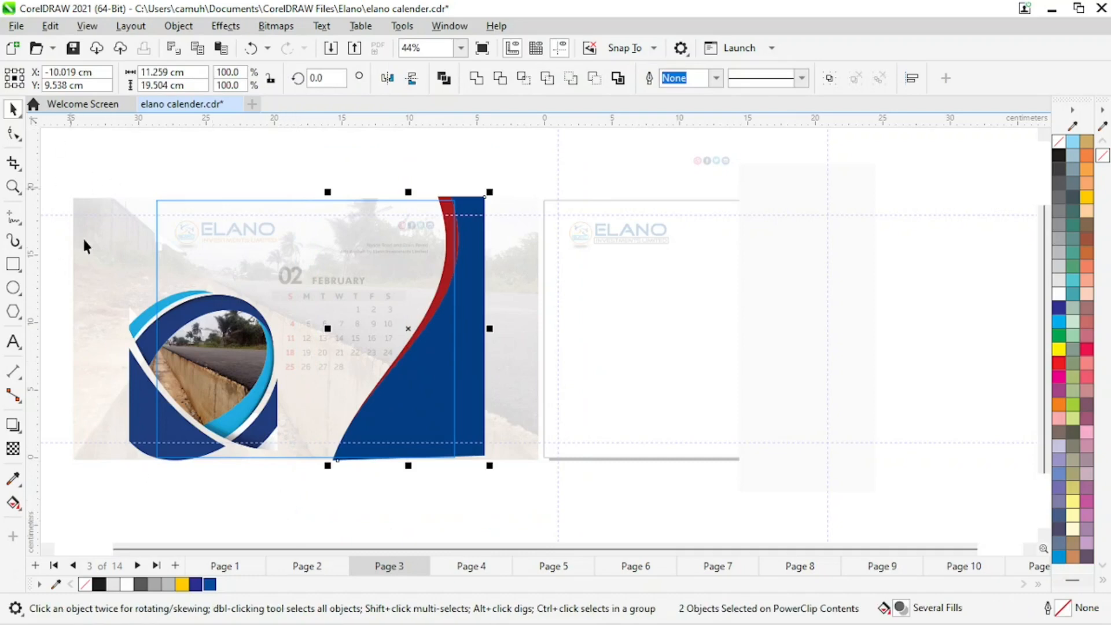
click(370, 162)
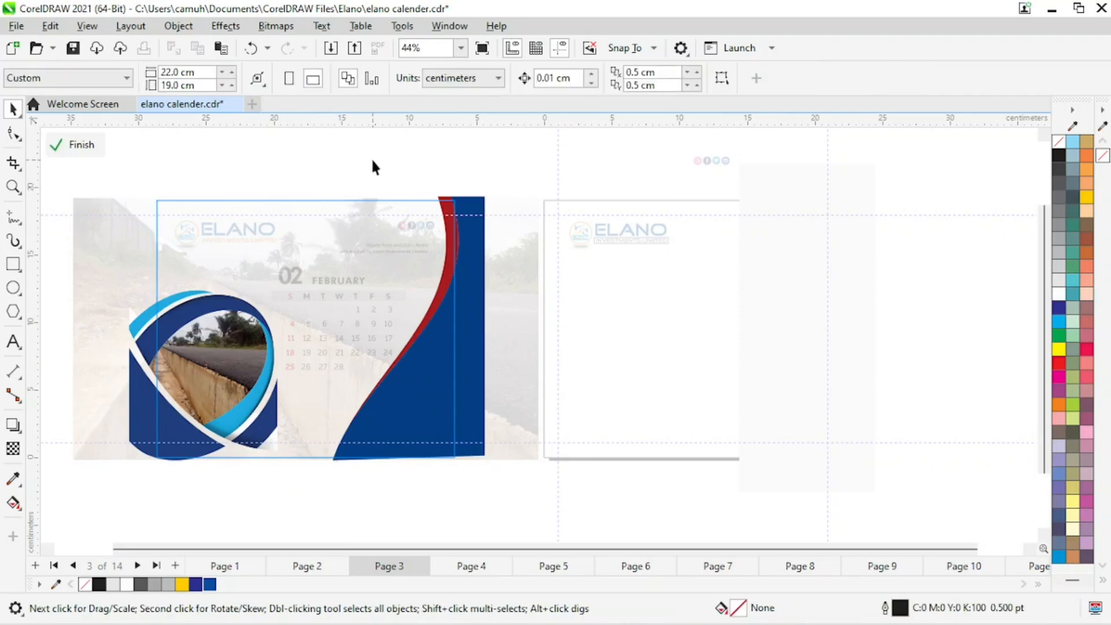
click(86, 145)
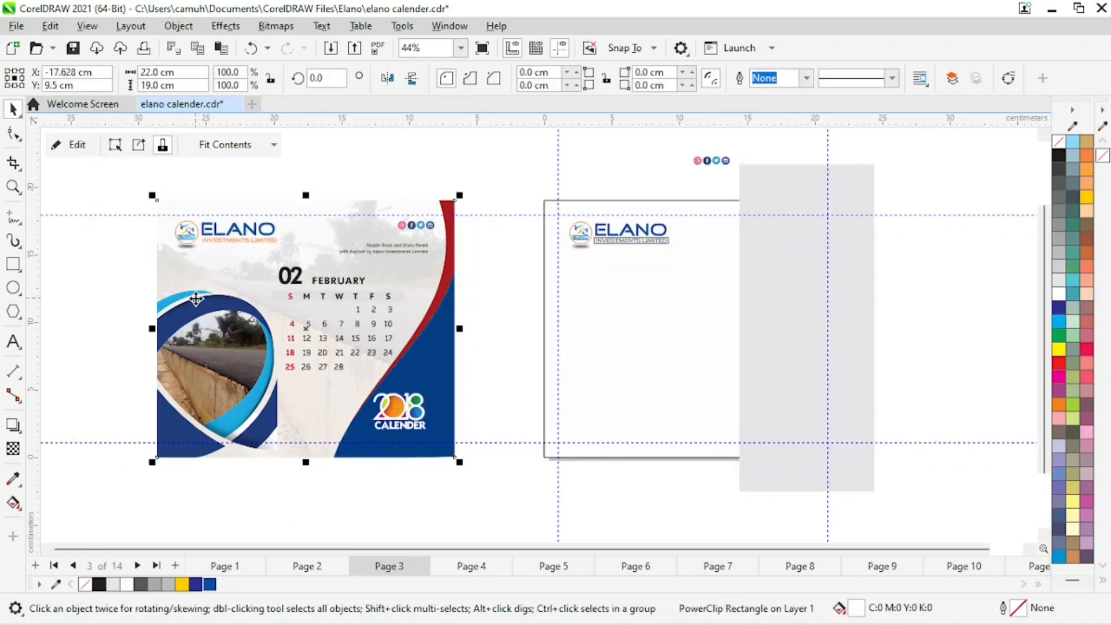
key(ctrl+v)
drag(444, 353, 978, 324)
drag(957, 373, 984, 412)
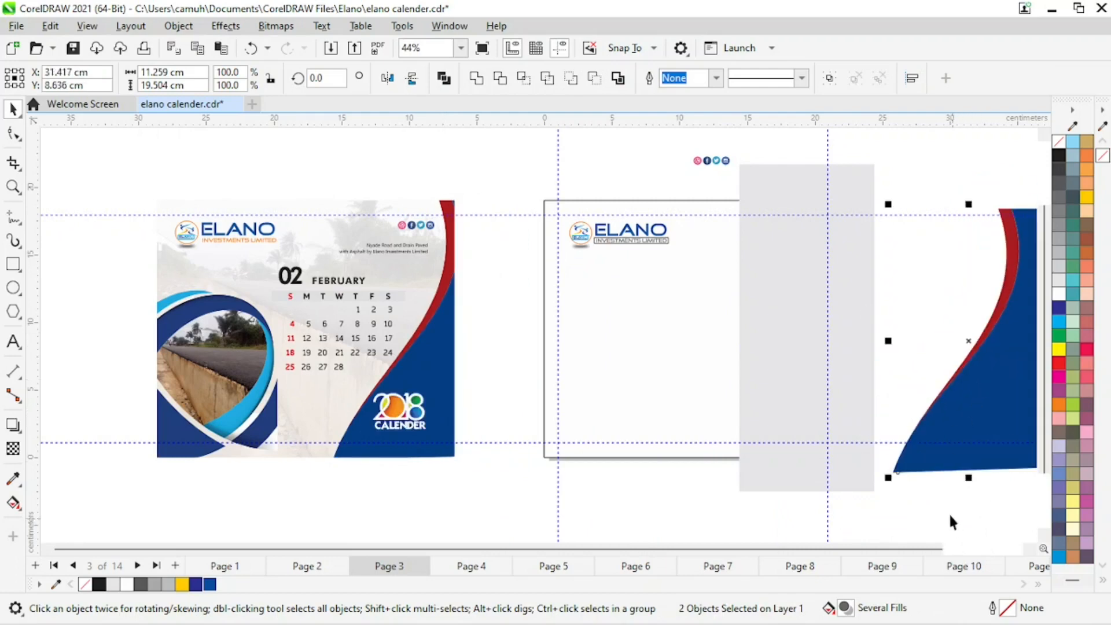
Move the pasted blue and red curves to the right of the gray panel.
key(z)
key(F4)
drag(512, 146, 975, 463)
key(space)
click(819, 354)
drag(844, 232, 599, 523)
drag(727, 409, 762, 380)
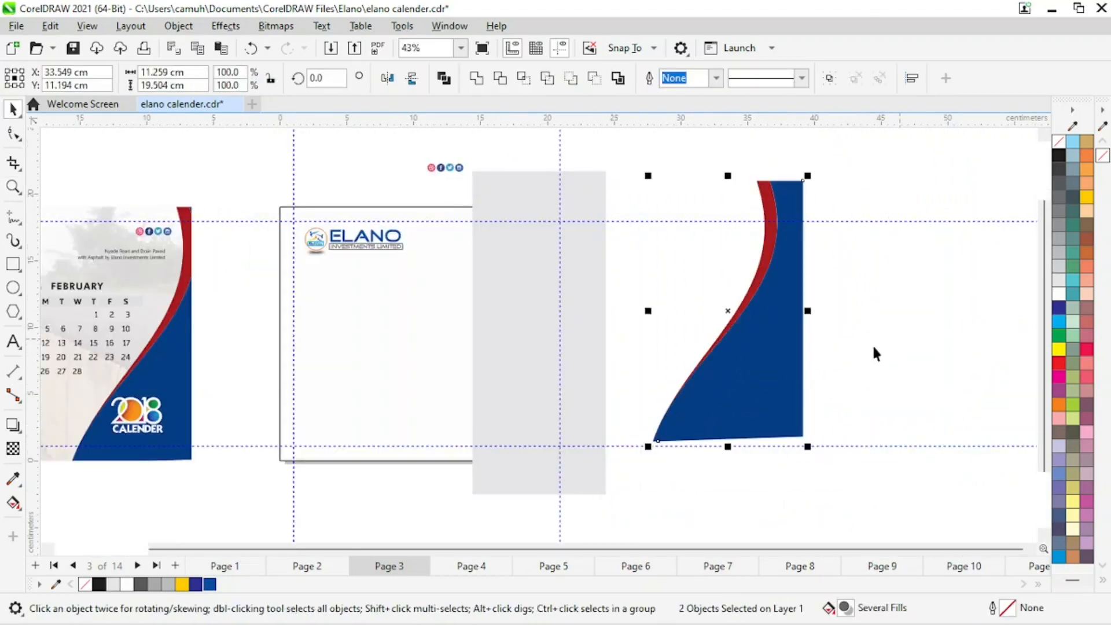
click(884, 340)
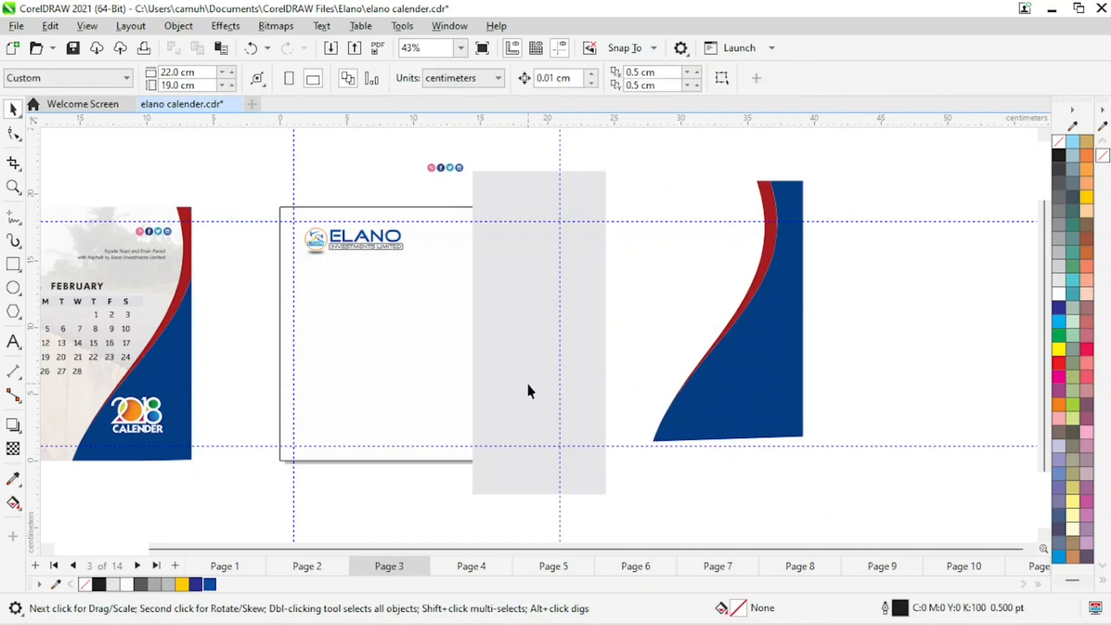
Reshape the gray panel by shifting its top-left node right and bending its left edge into an S-curve.
click(555, 198)
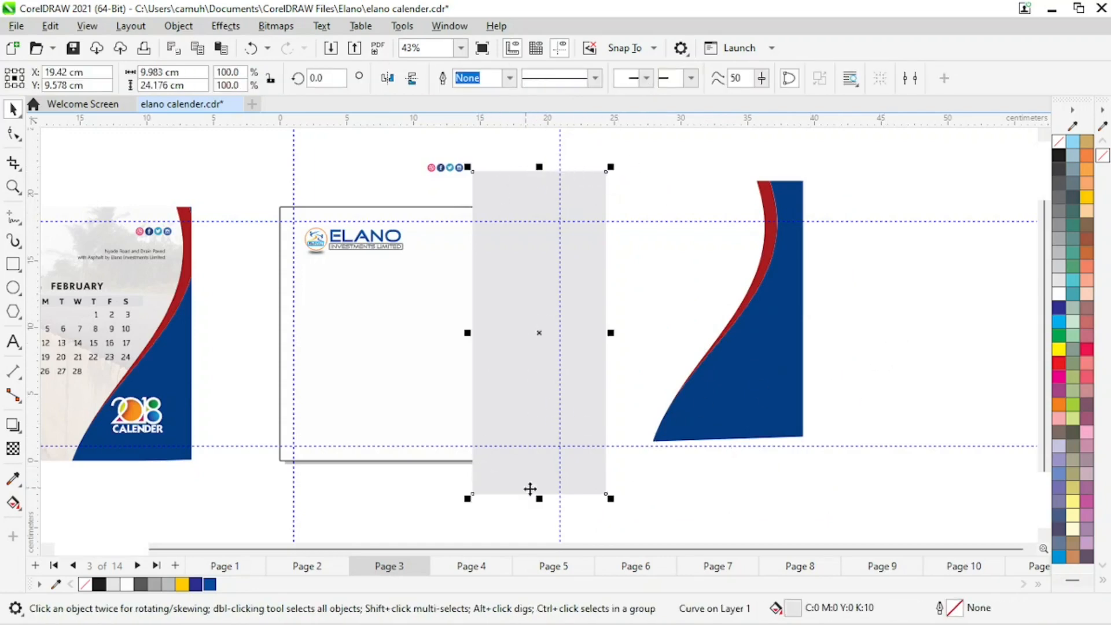
click(12, 135)
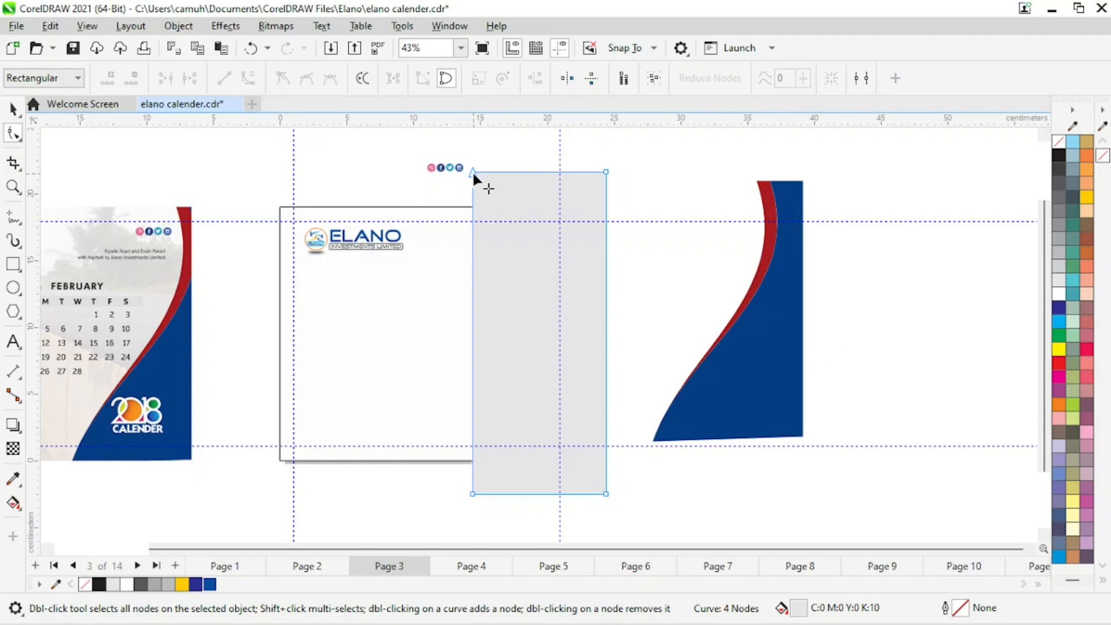
drag(472, 171, 584, 172)
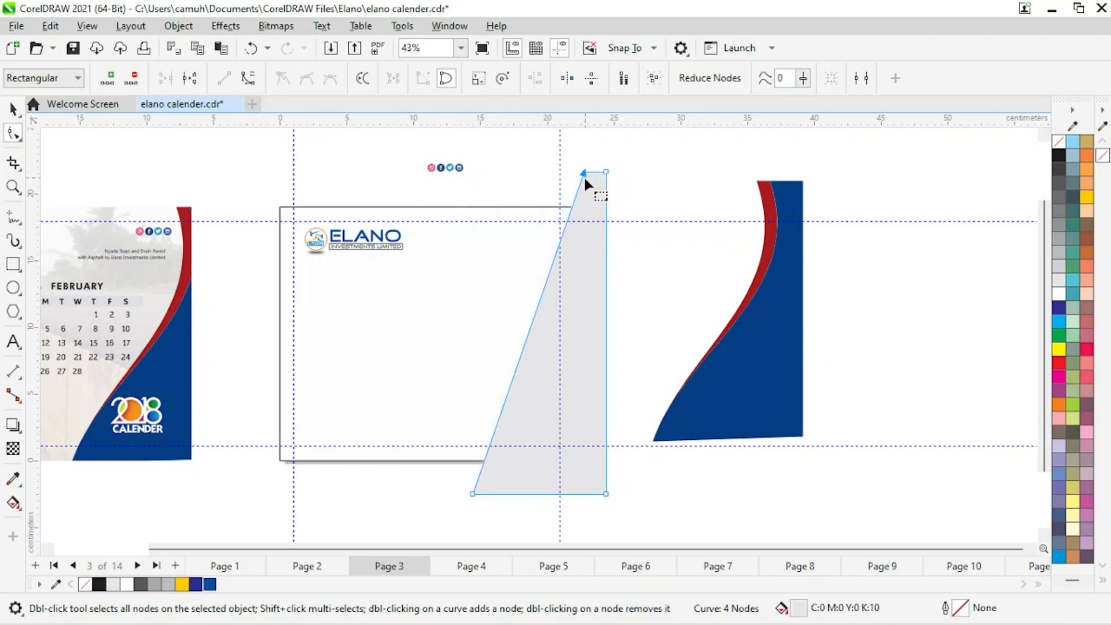
click(529, 333)
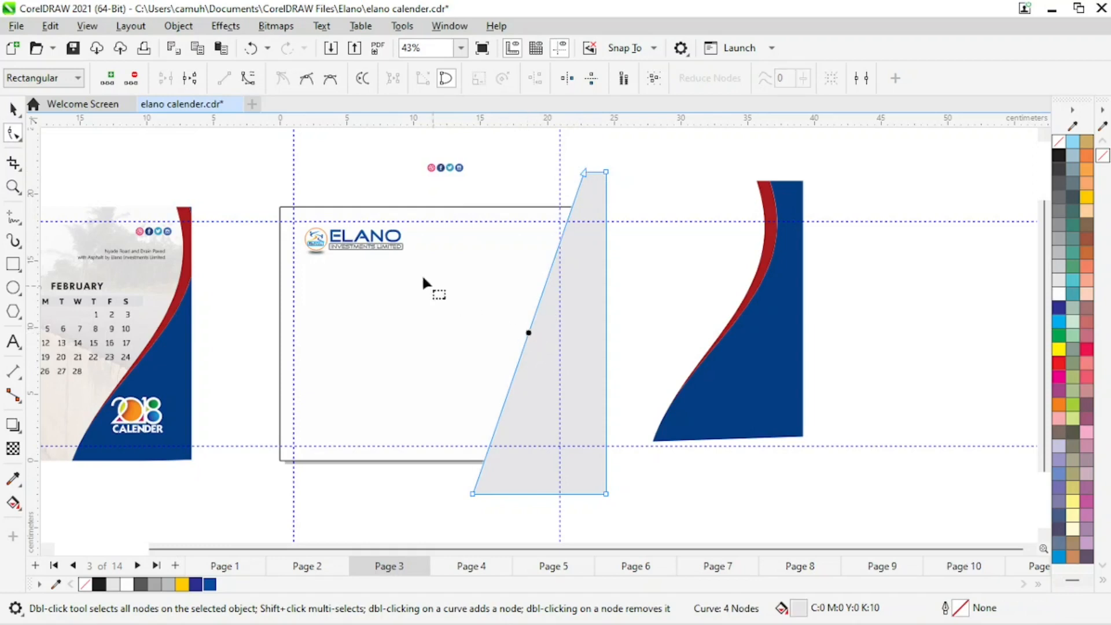
click(249, 79)
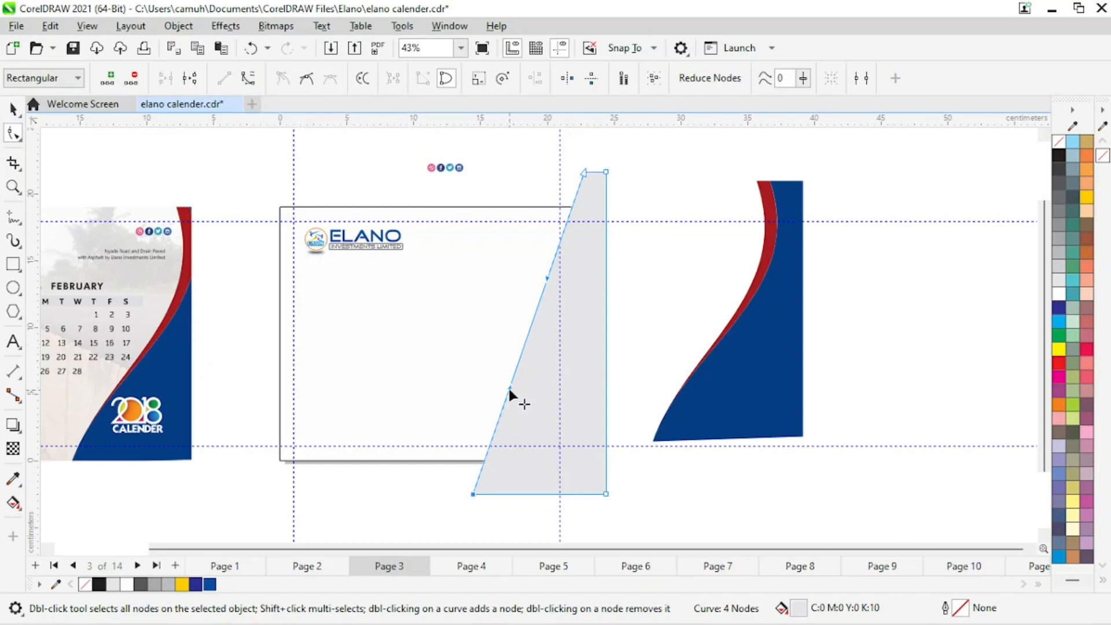
drag(509, 391, 469, 361)
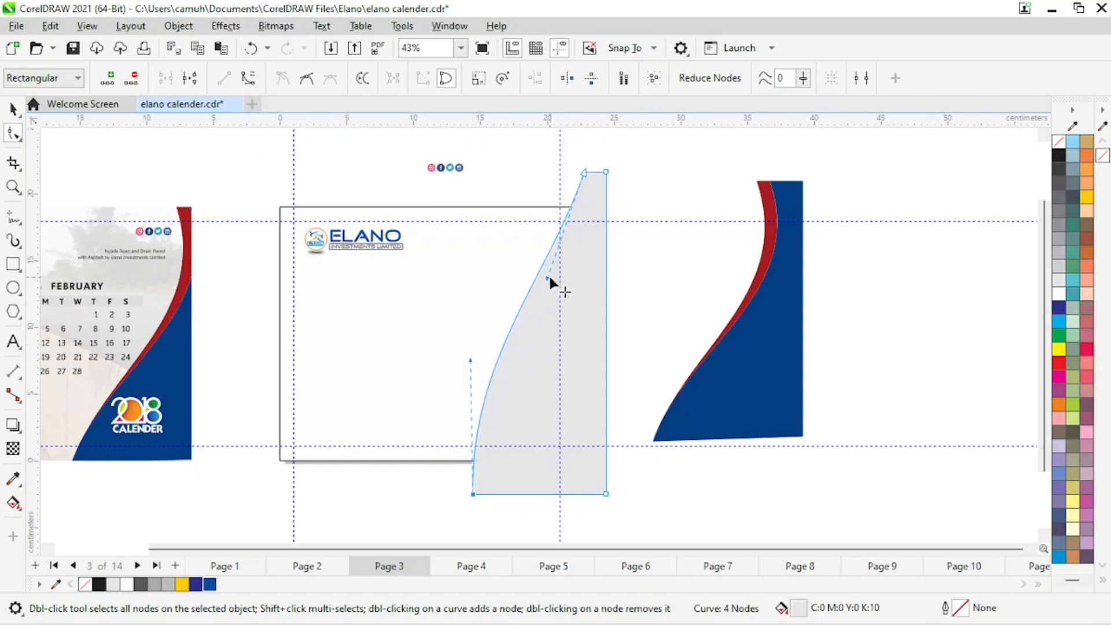
drag(549, 279, 627, 347)
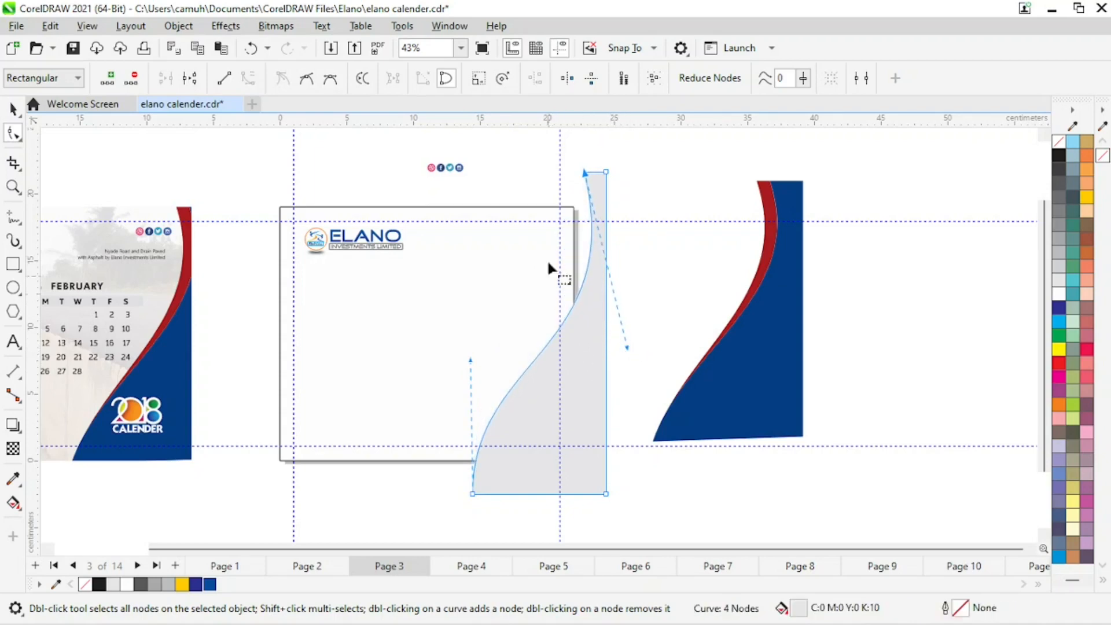
drag(584, 172, 577, 172)
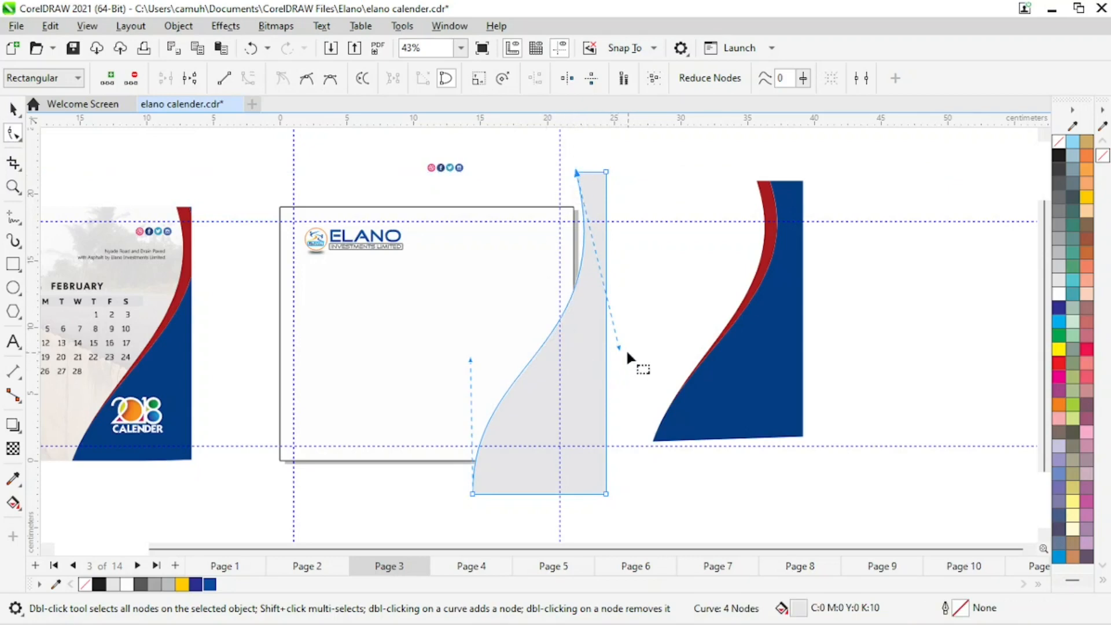
drag(619, 348, 629, 382)
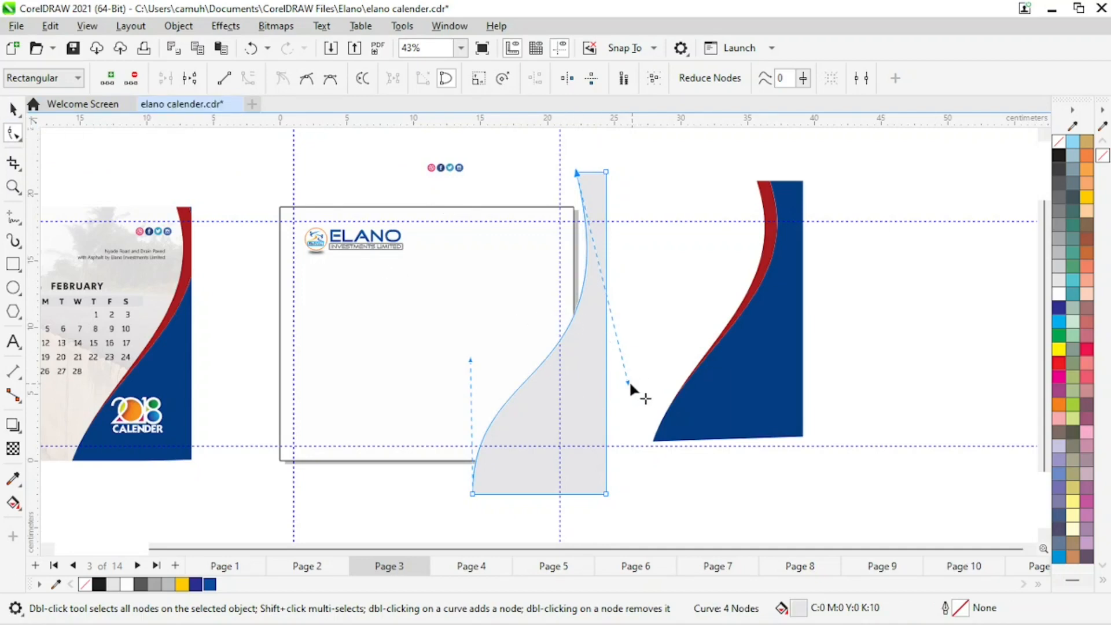
drag(627, 383, 621, 374)
click(13, 108)
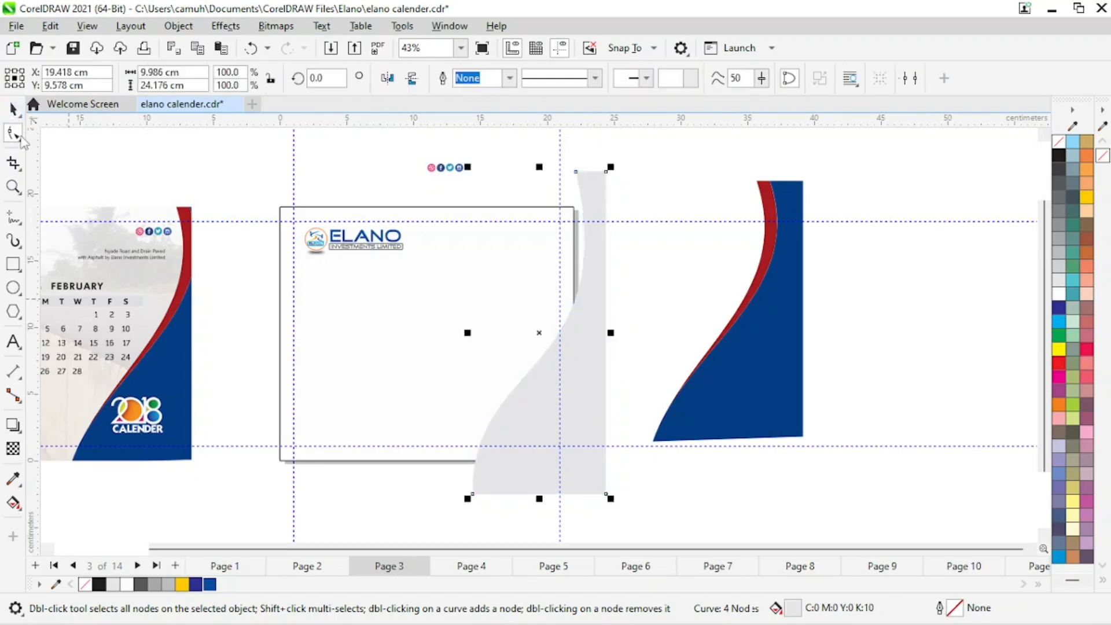
click(678, 144)
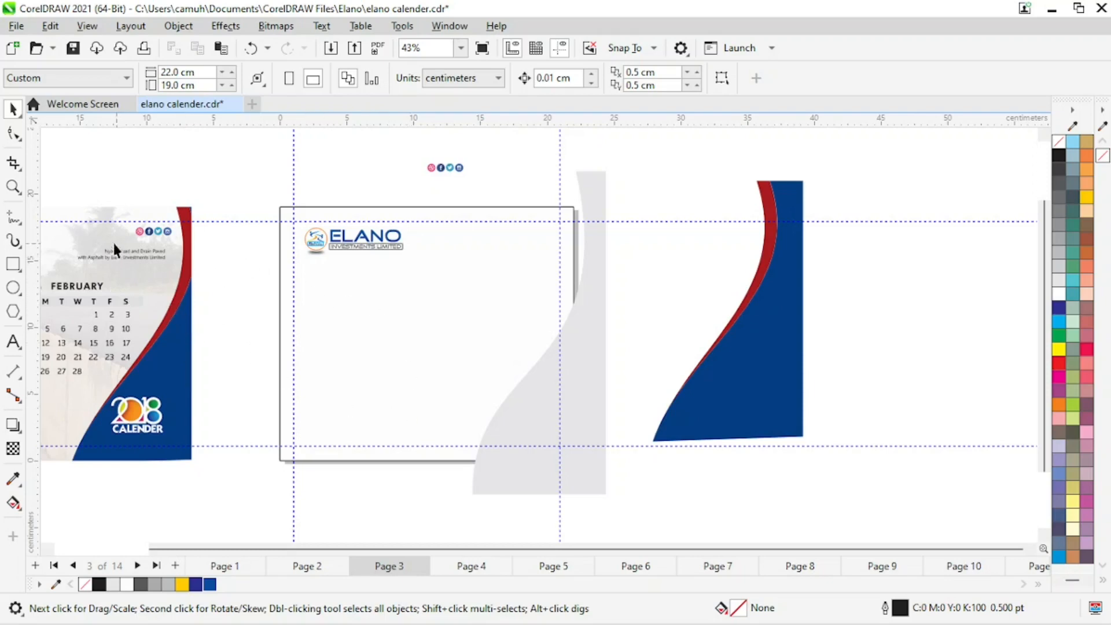
Draw a closed thin slanted strip with the Bézier tool along the gray panel's curved edge.
click(13, 218)
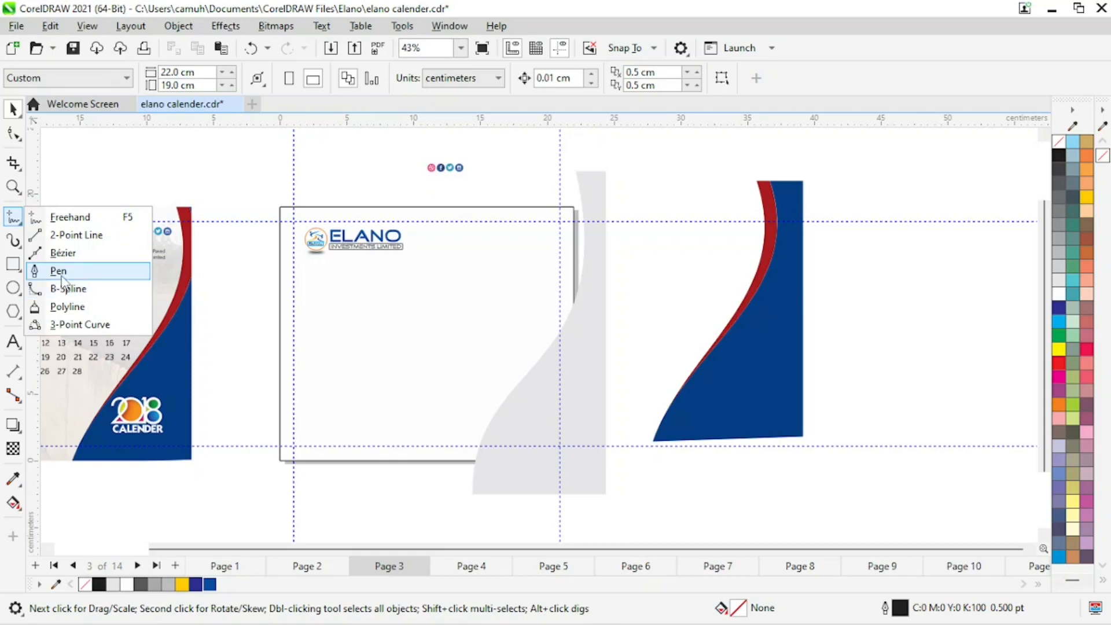
click(62, 253)
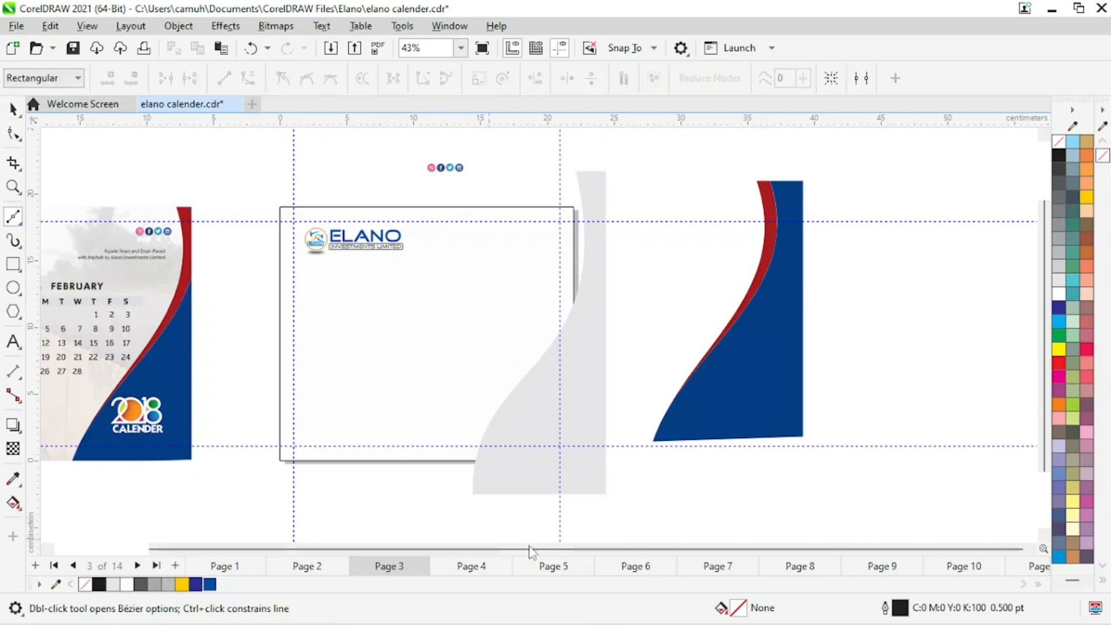
click(482, 441)
click(556, 181)
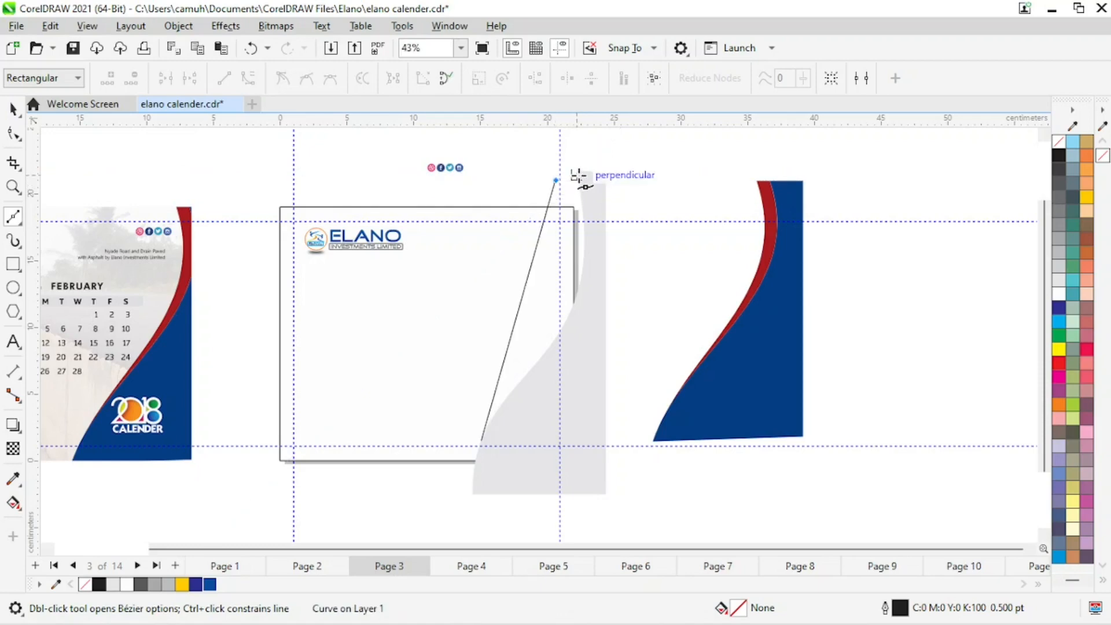
click(578, 174)
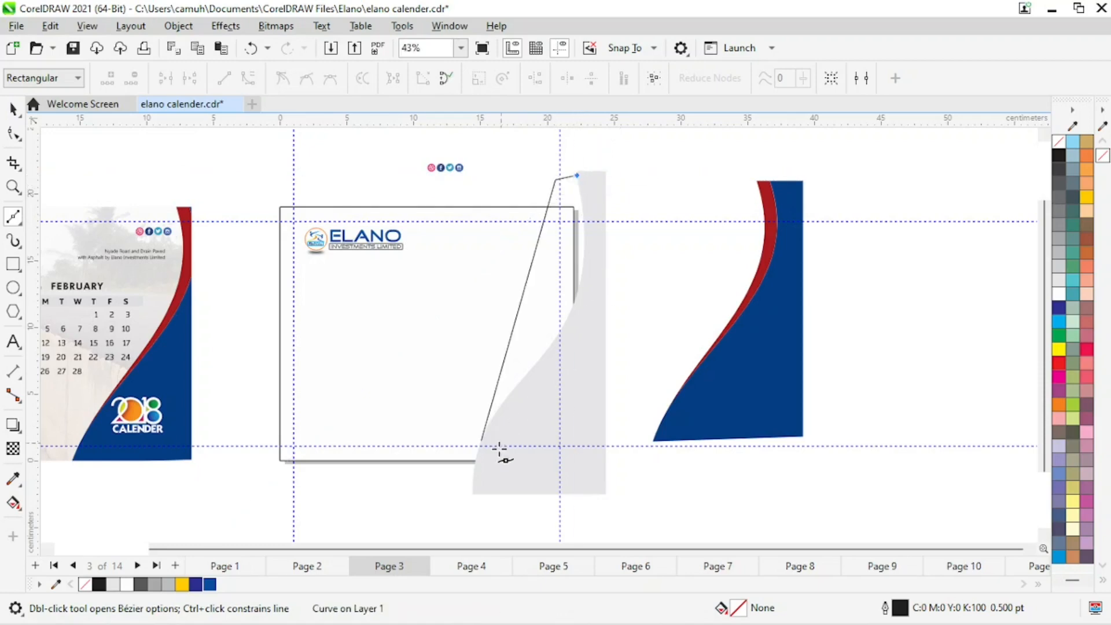
click(482, 437)
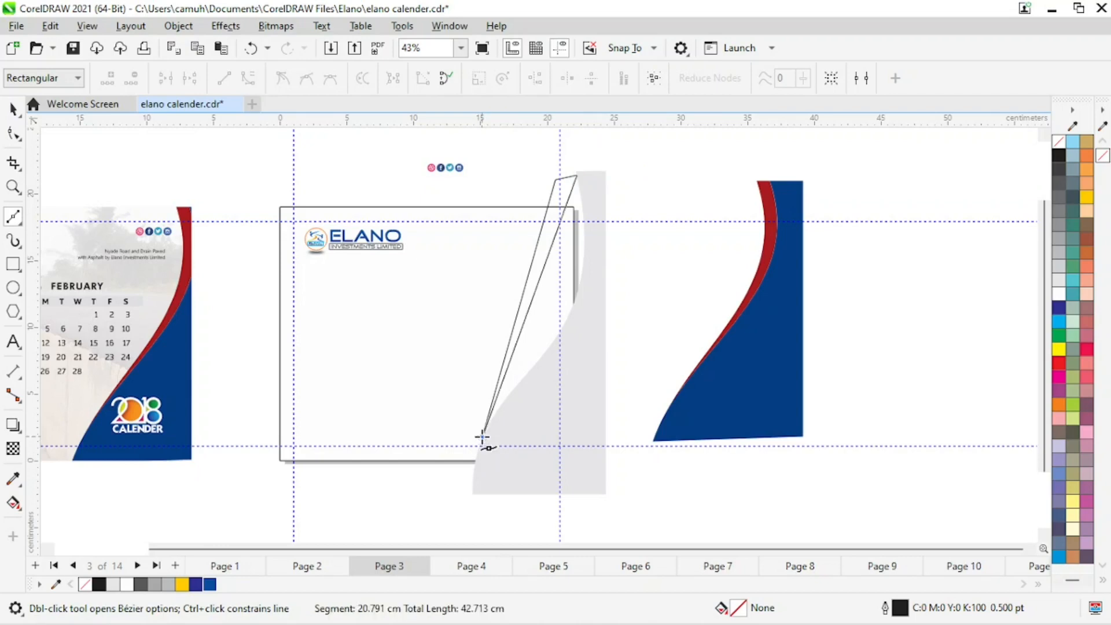
Move the strip's two top nodes up to line up with the gray panel's top edge.
click(17, 137)
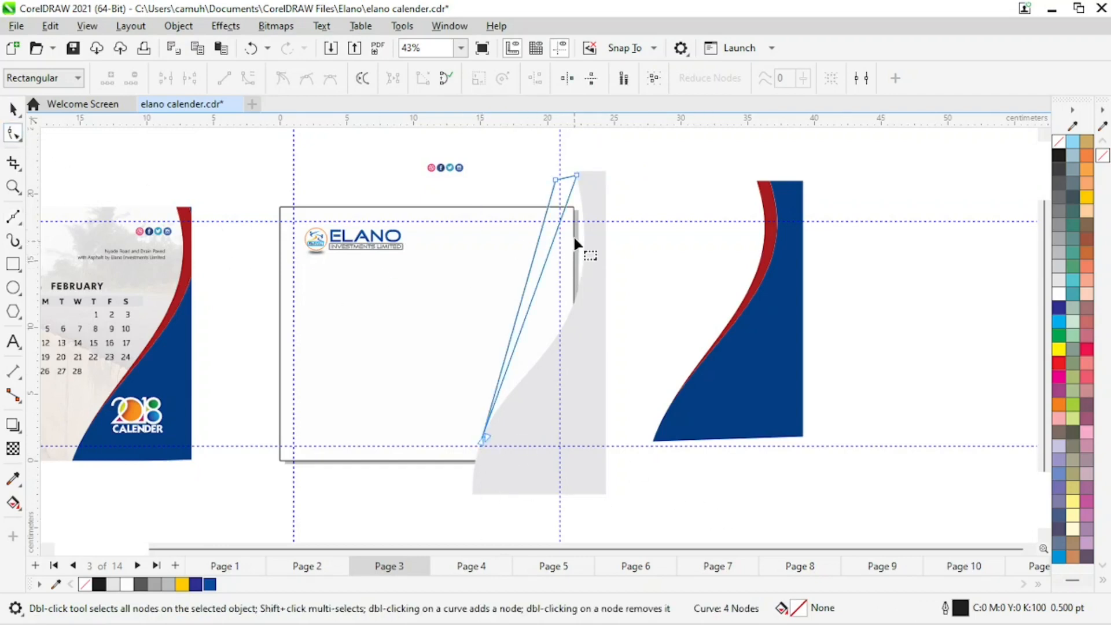
key(z)
drag(489, 156, 684, 249)
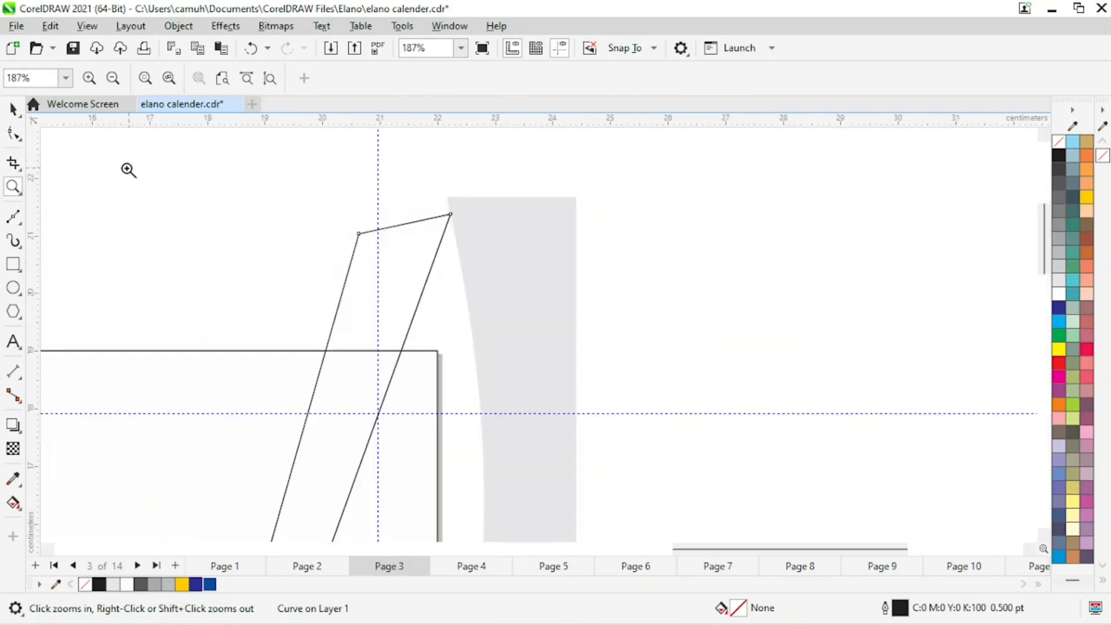
click(13, 134)
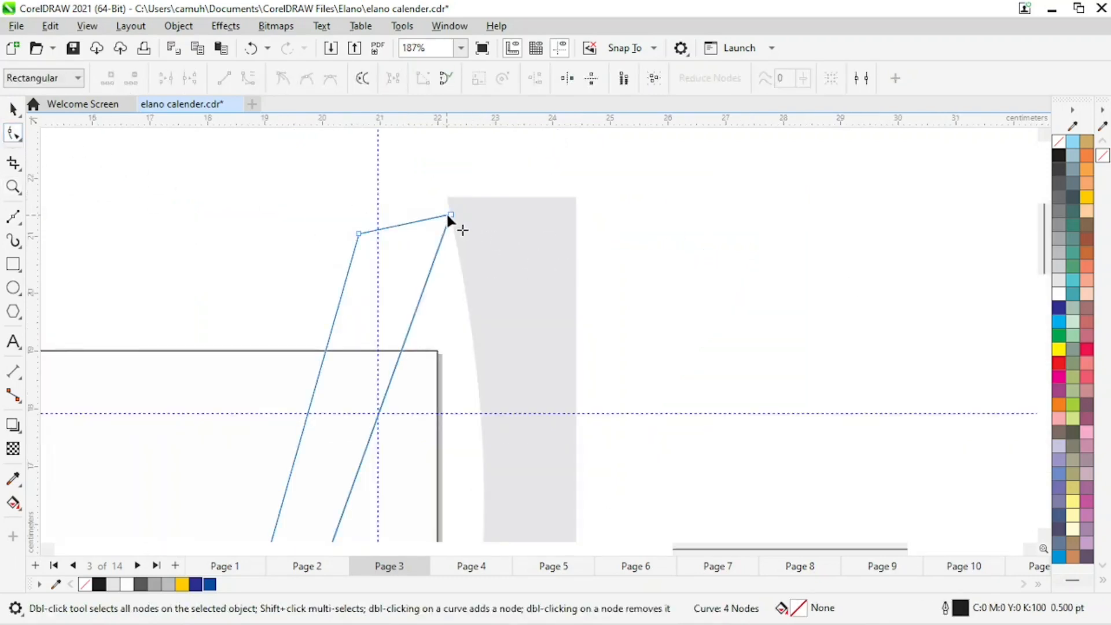
drag(449, 215, 451, 198)
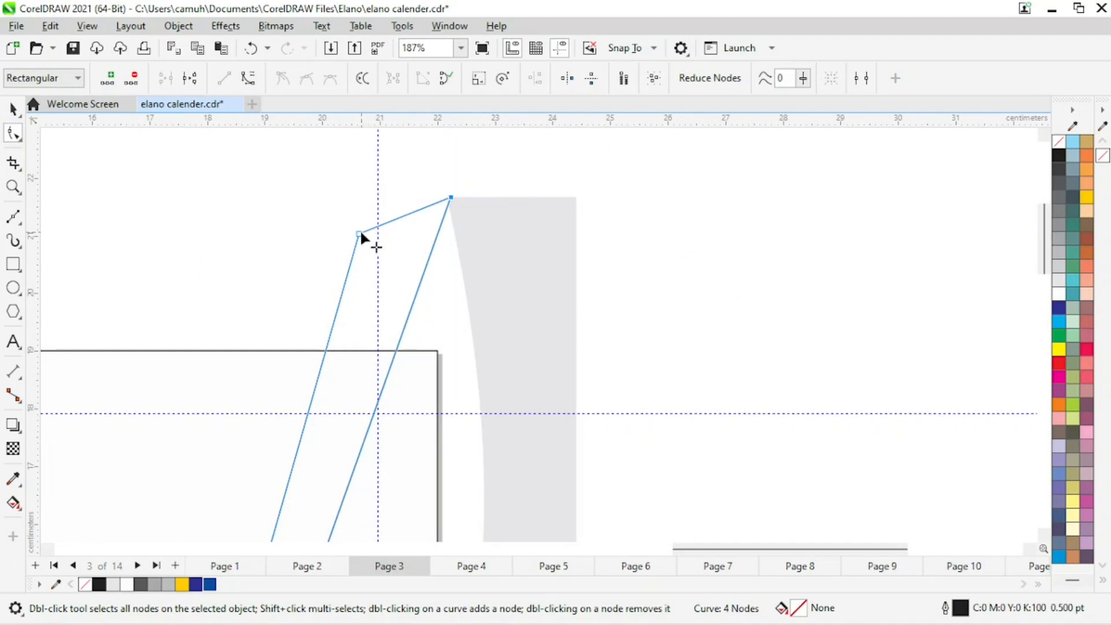
drag(360, 234, 360, 200)
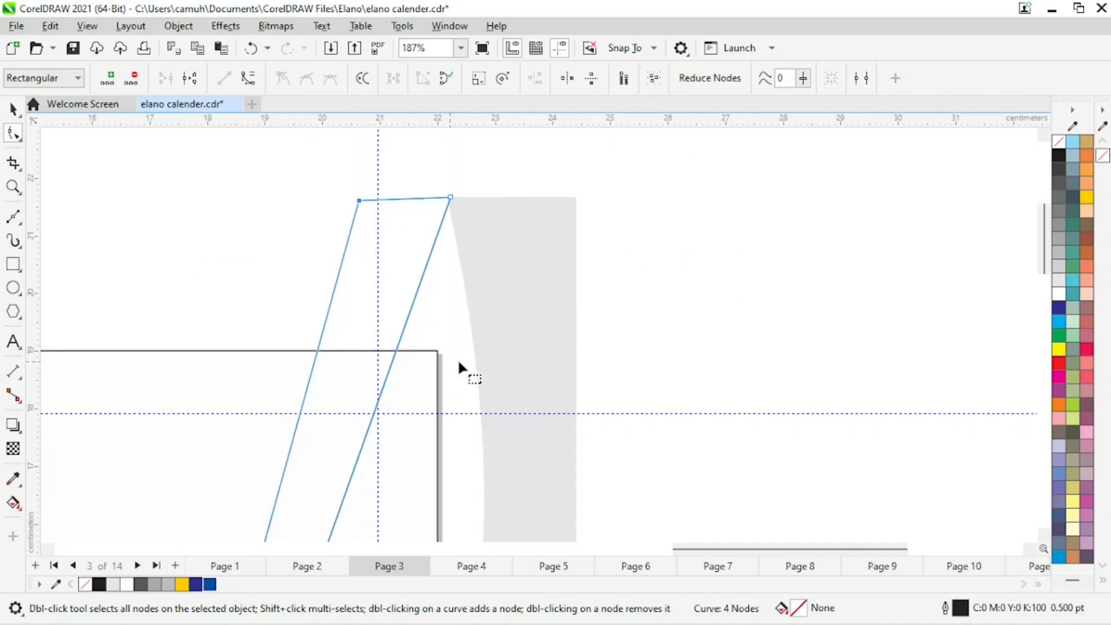
key(space)
scroll(508, 401, down, 2)
key(space)
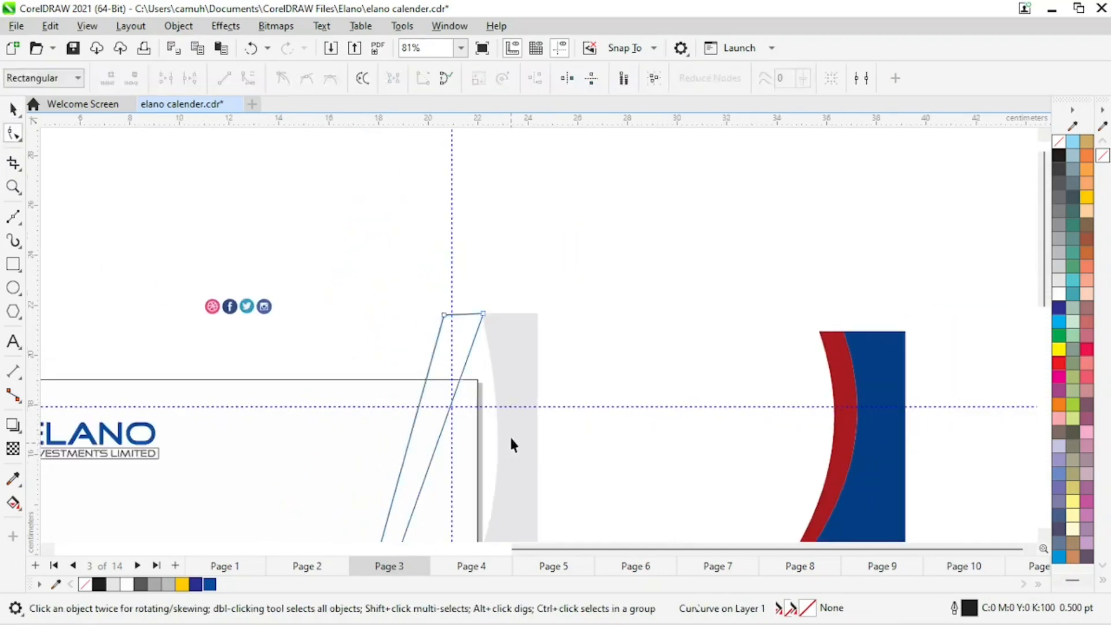
key(space)
key(space)
key(space)
key(space)
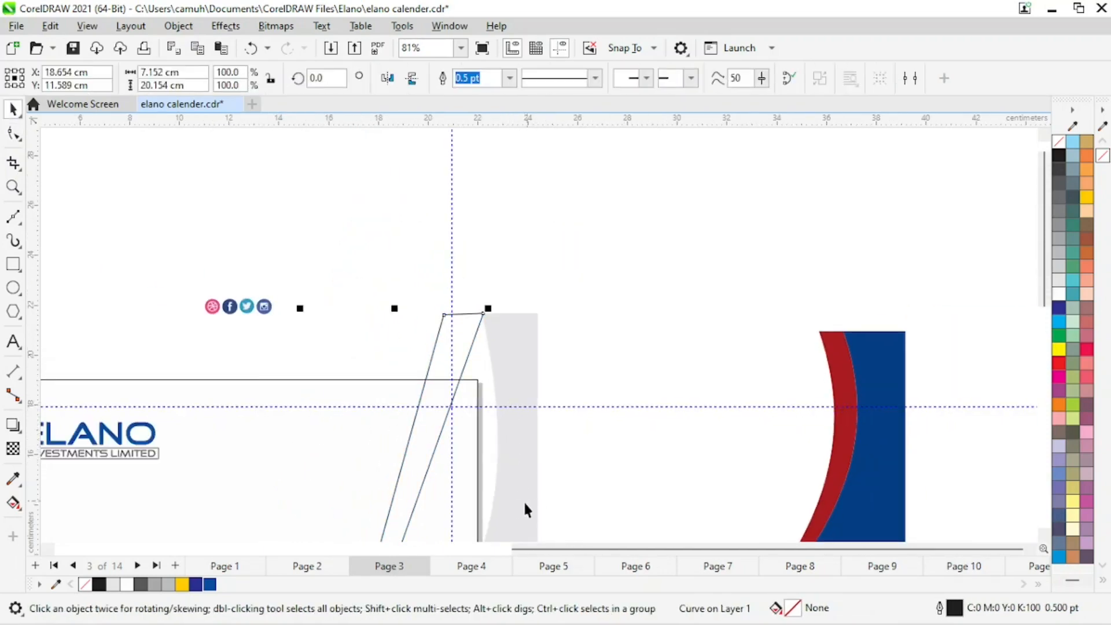
scroll(505, 486, down, 2)
key(space)
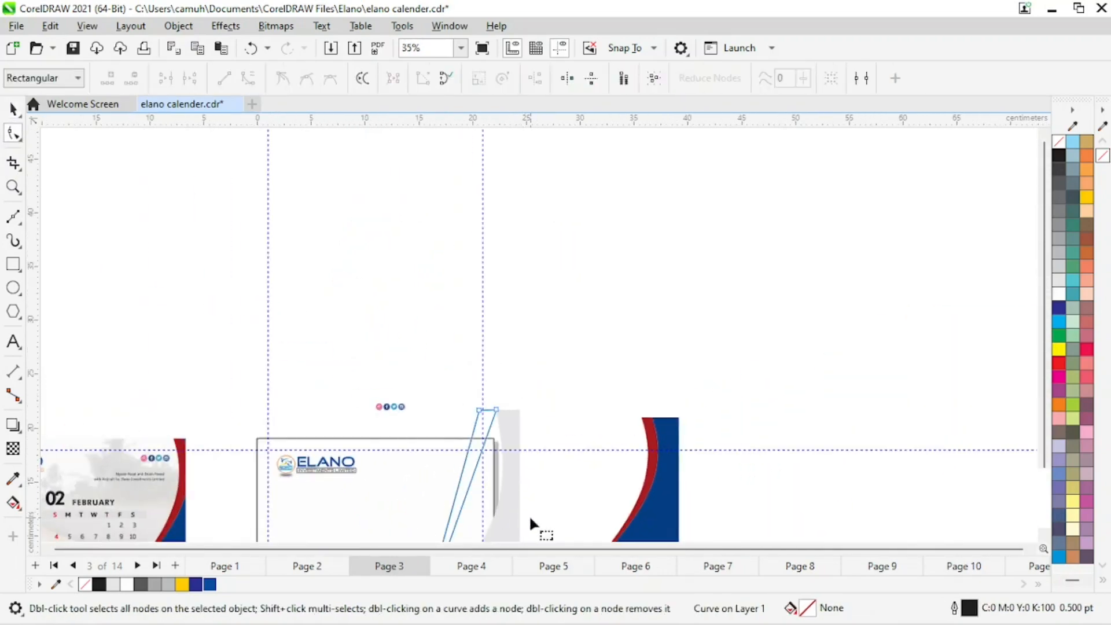
key(space)
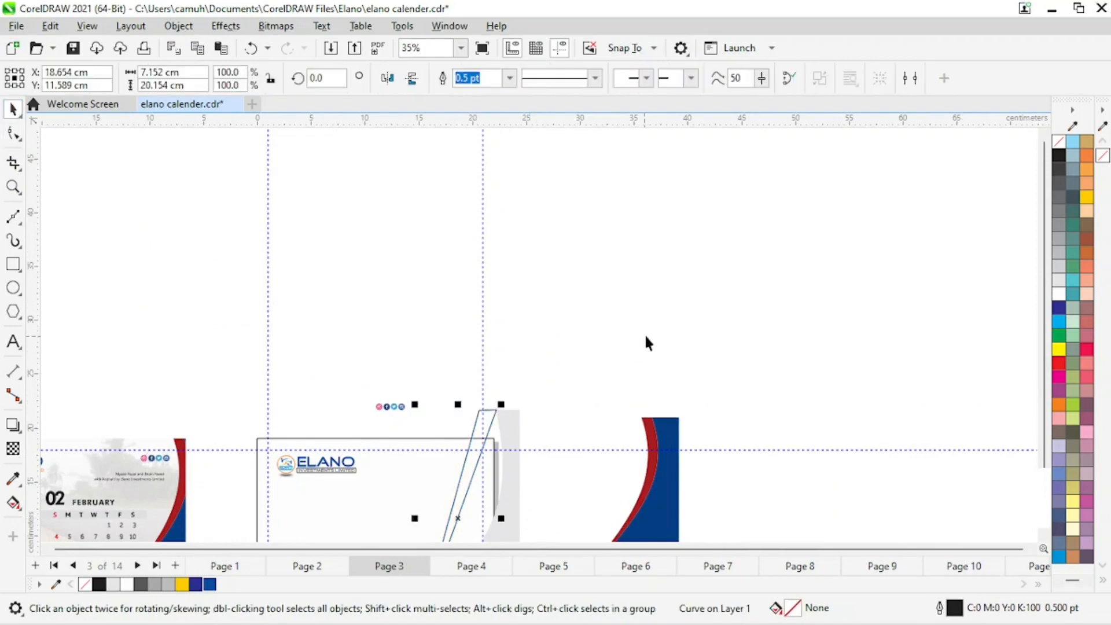
Convert the strip's right edge to a curve and bow it outward along the gray panel's curved edge.
click(568, 482)
key(z)
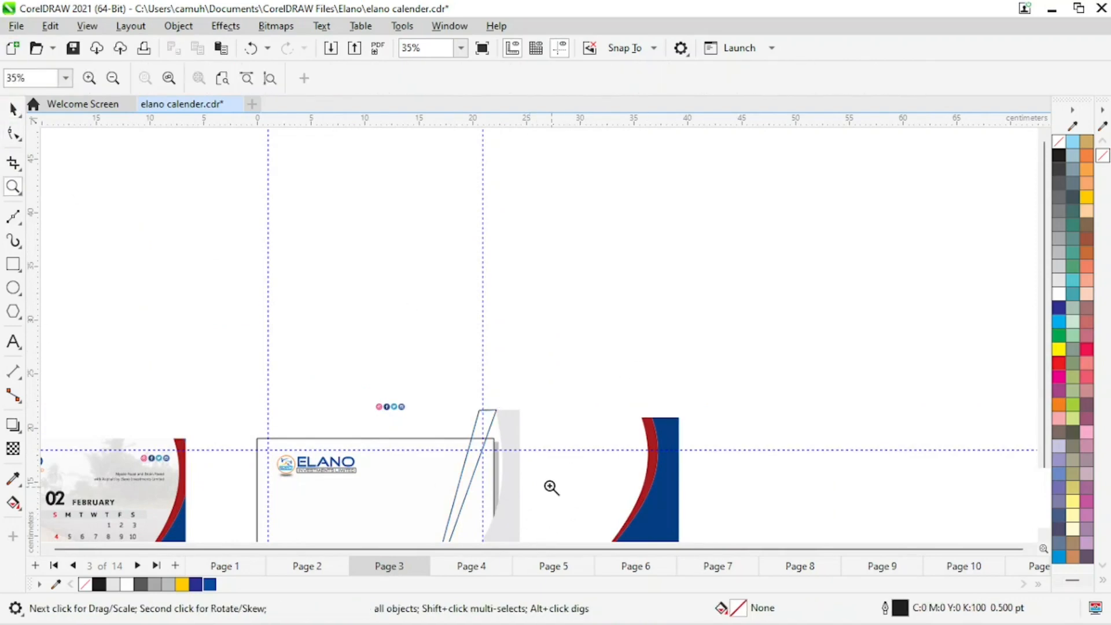
right_click(544, 477)
drag(324, 331, 648, 518)
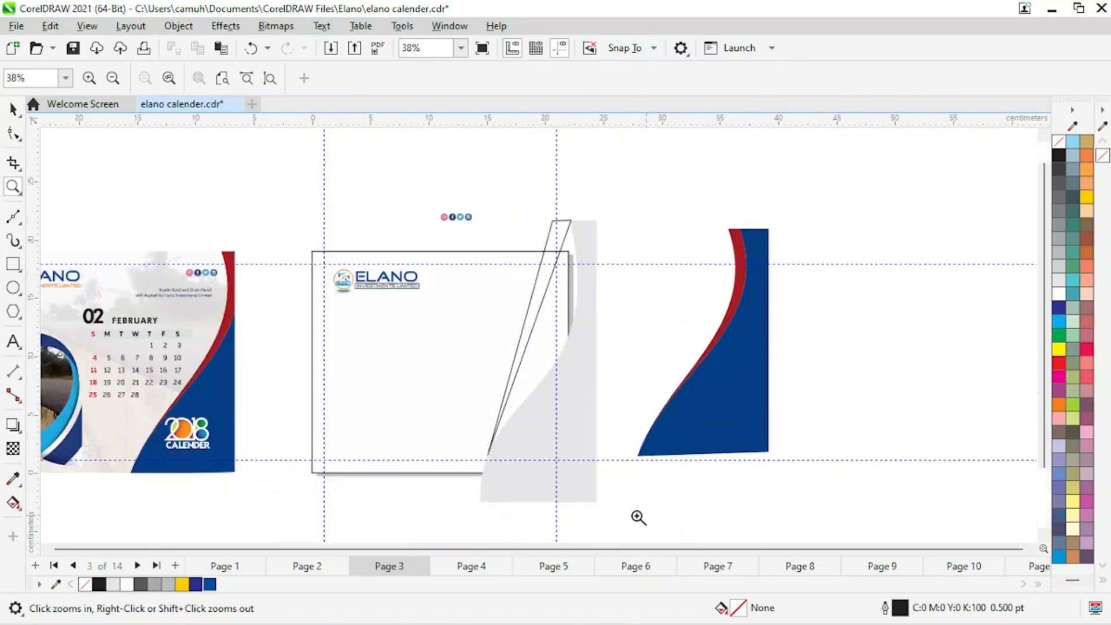
key(space)
click(13, 134)
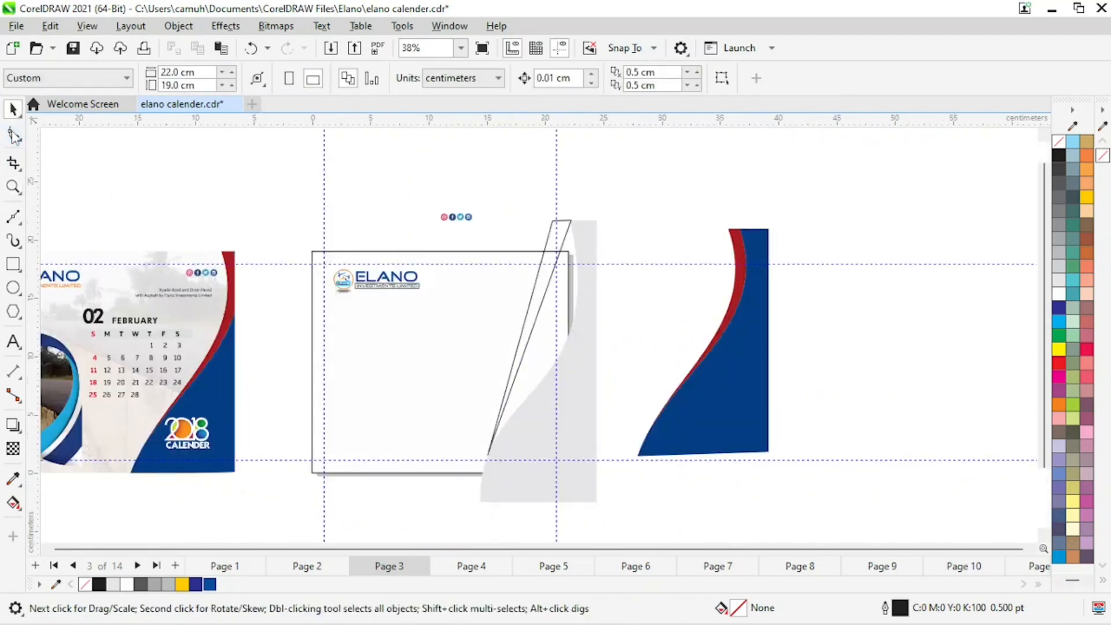
click(542, 302)
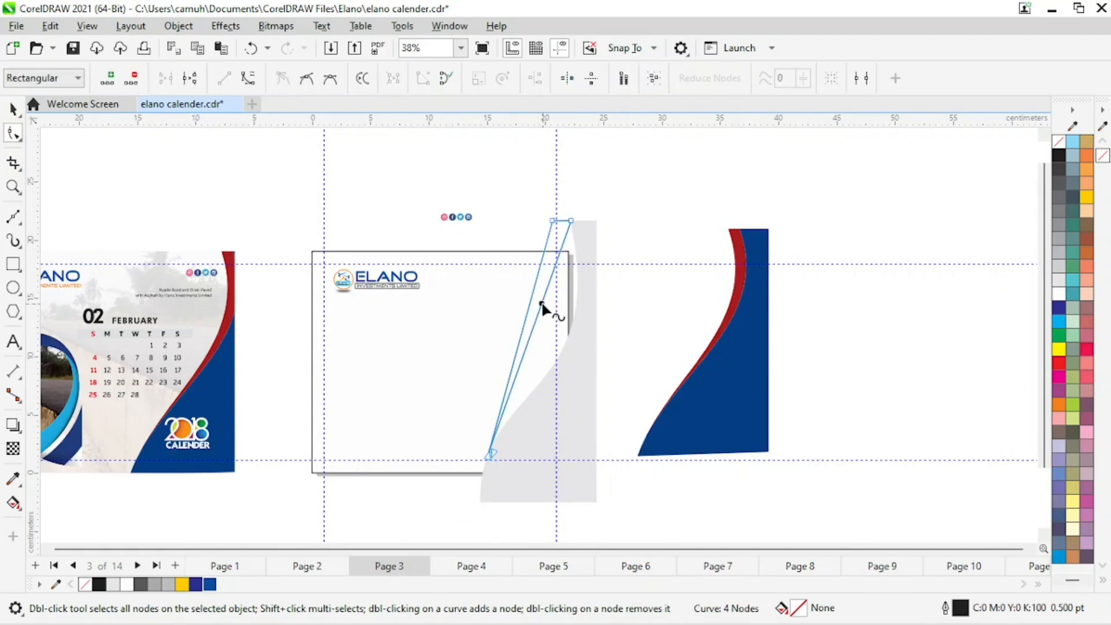
click(248, 79)
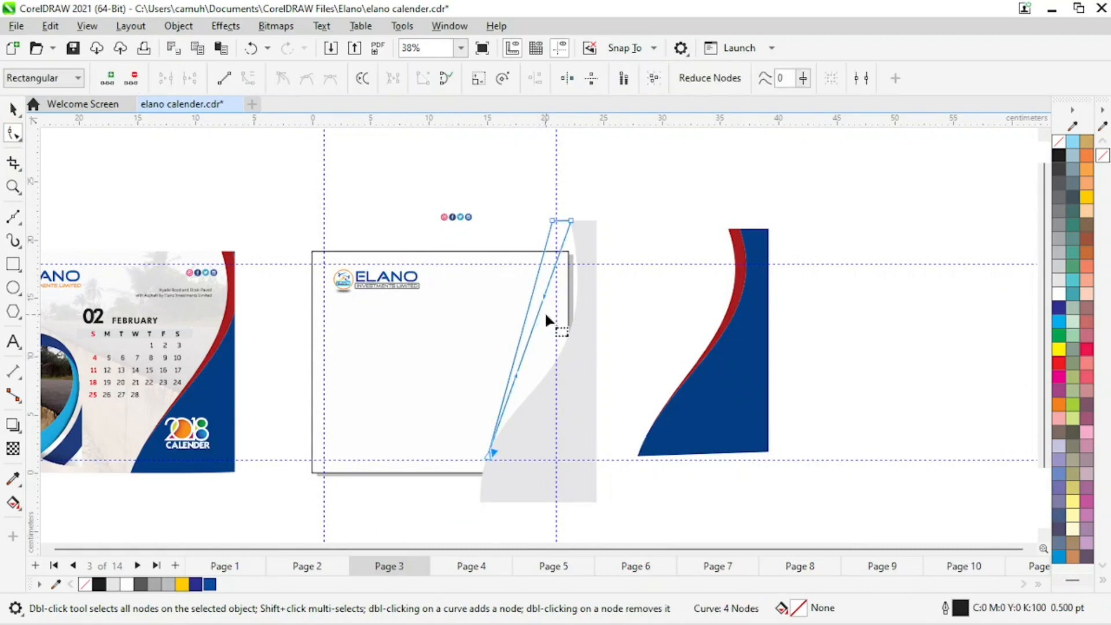
drag(539, 308, 586, 325)
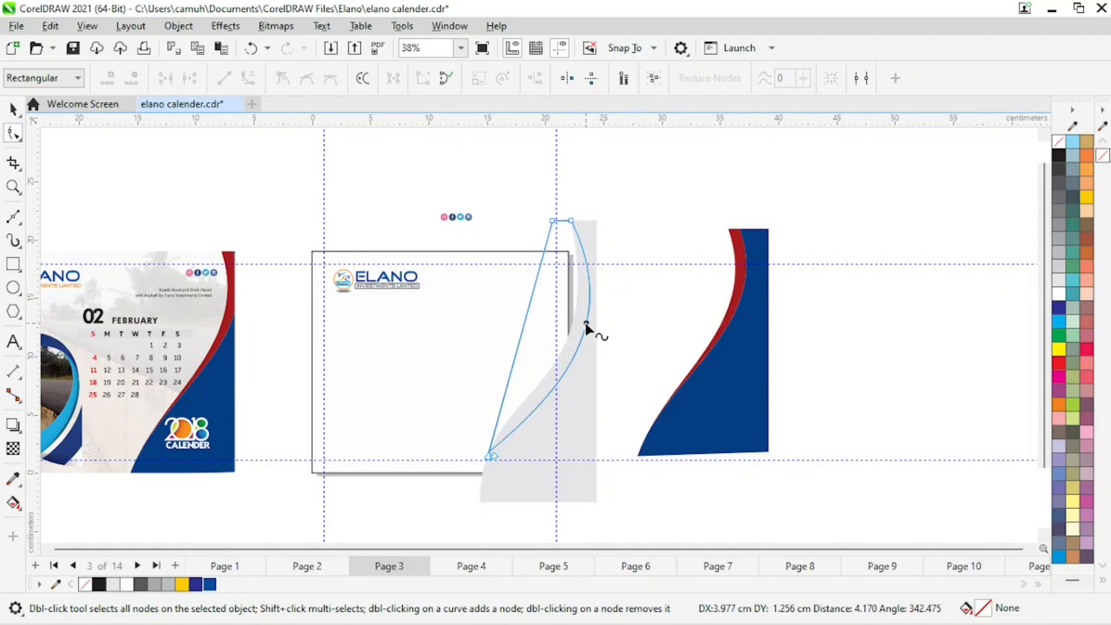
Convert the strip's left edge to a curve and bend it into an S-shape following the panel's curve.
click(527, 313)
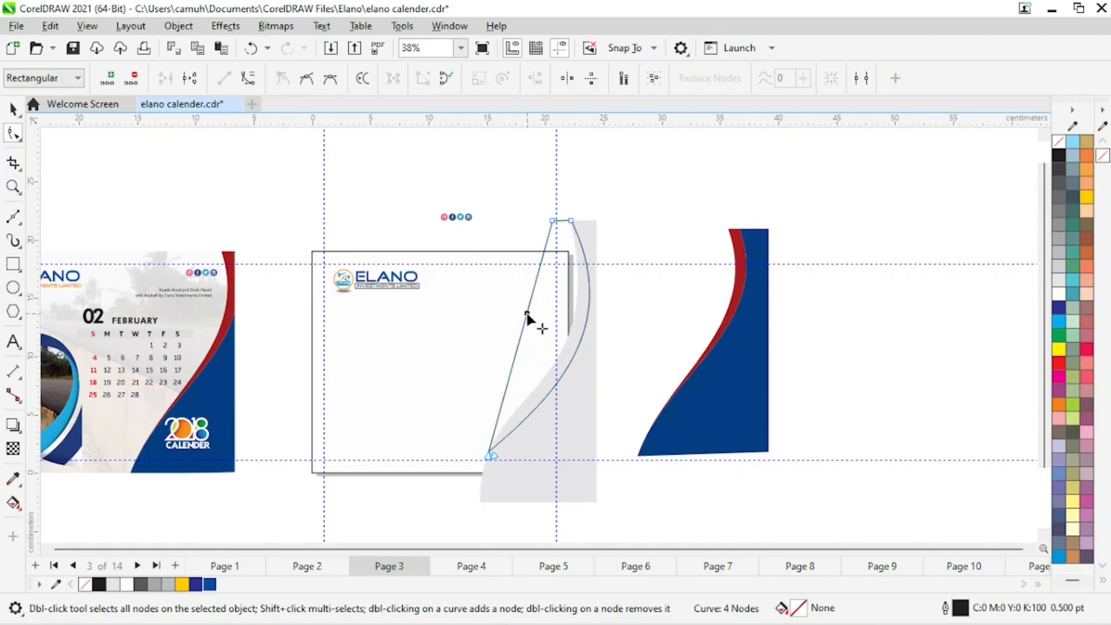
click(247, 78)
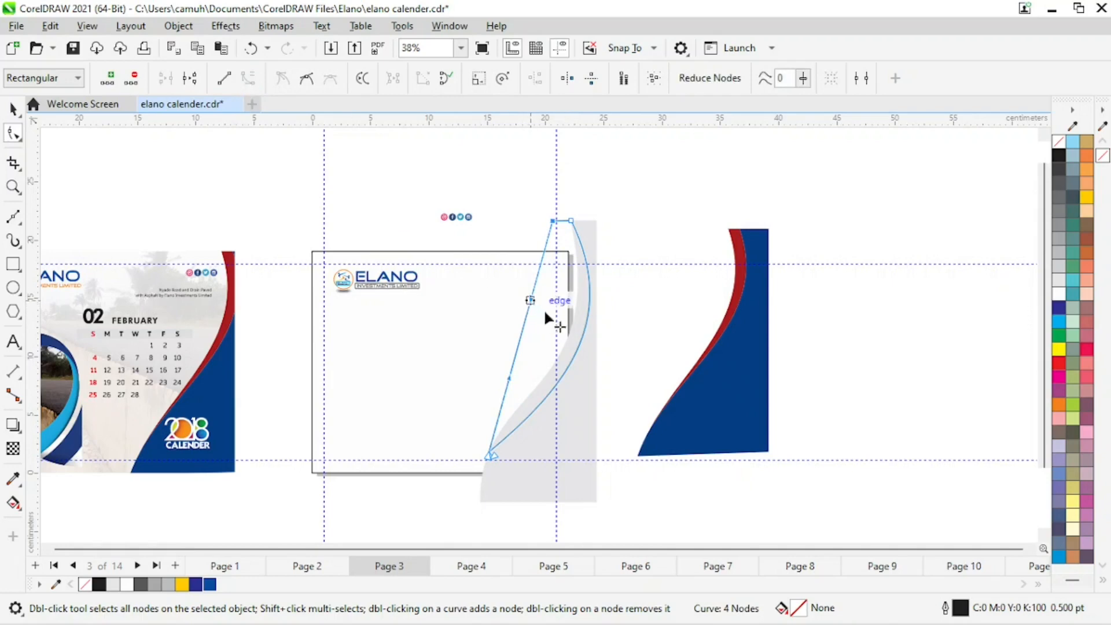
drag(543, 308, 588, 317)
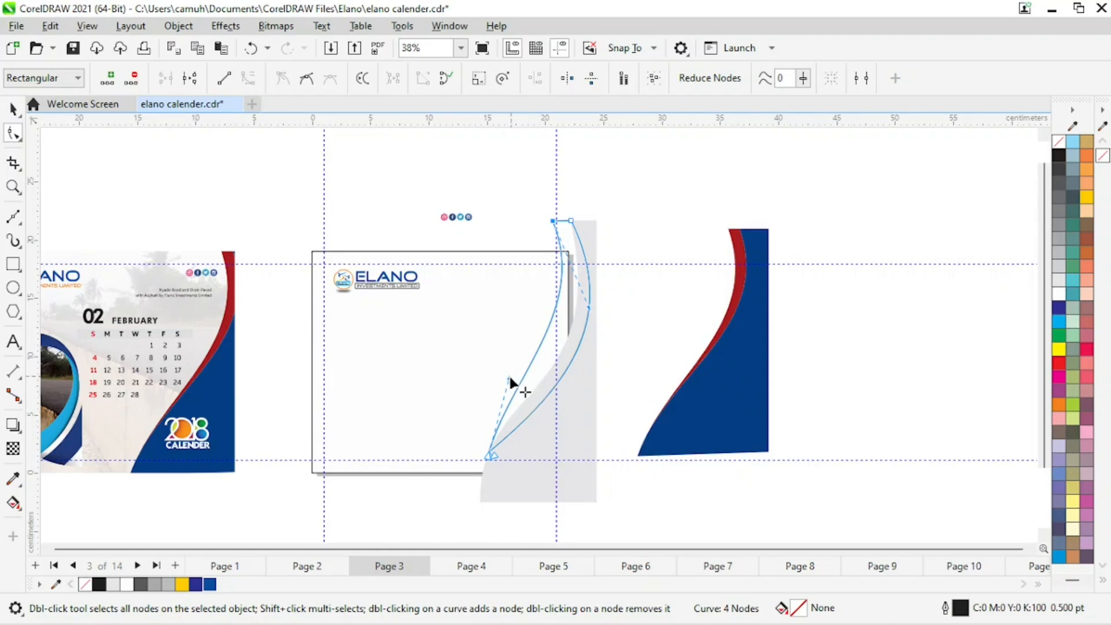
drag(509, 374, 525, 380)
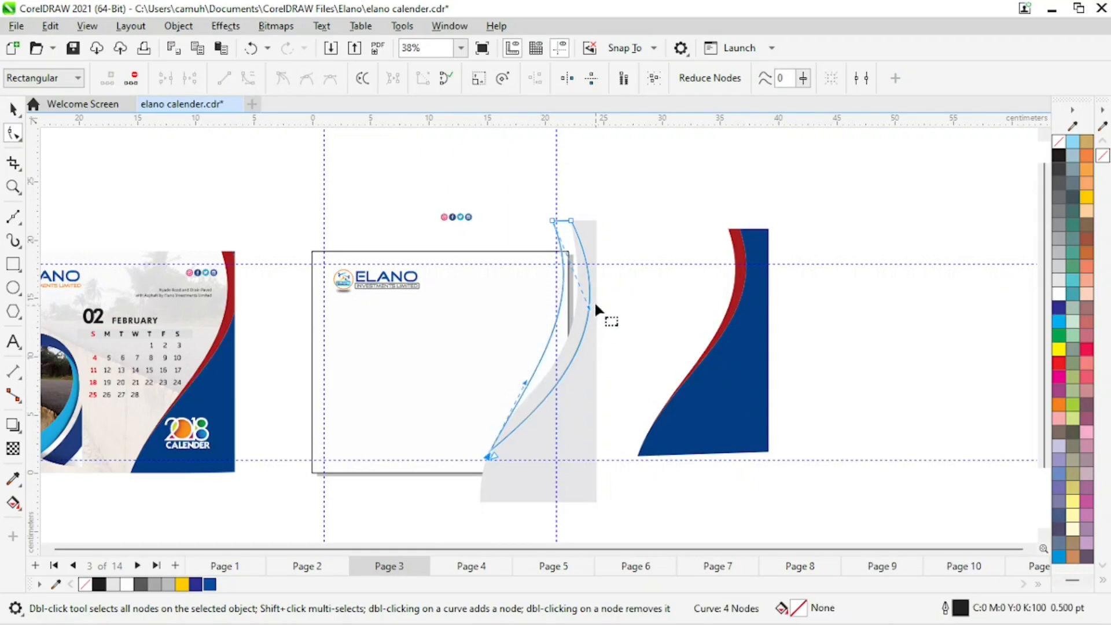
drag(588, 305, 597, 313)
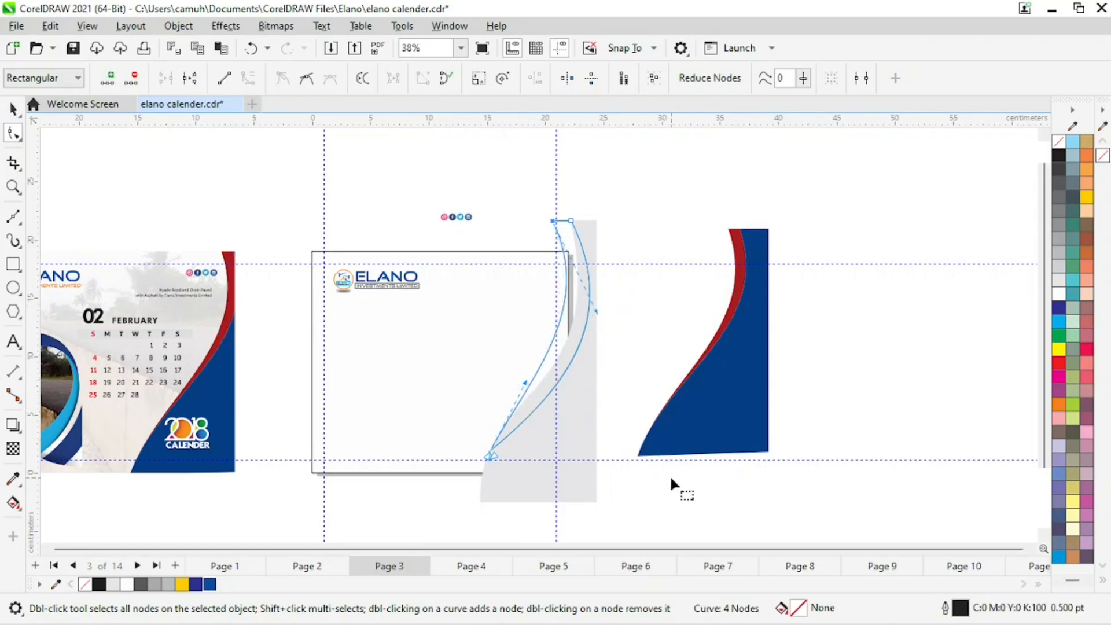
click(13, 110)
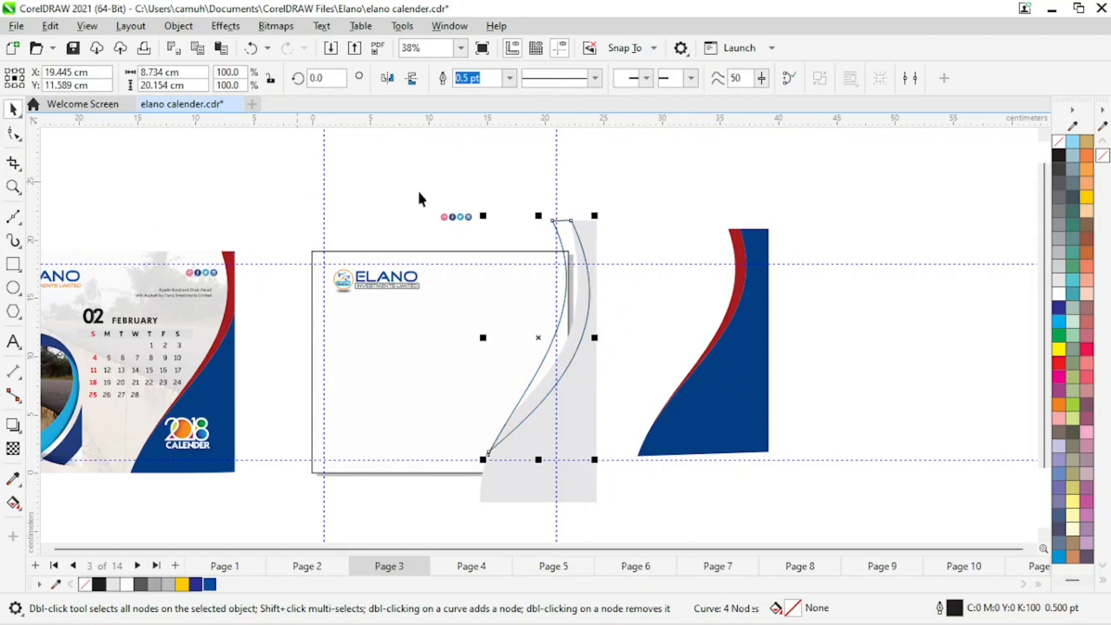
click(657, 160)
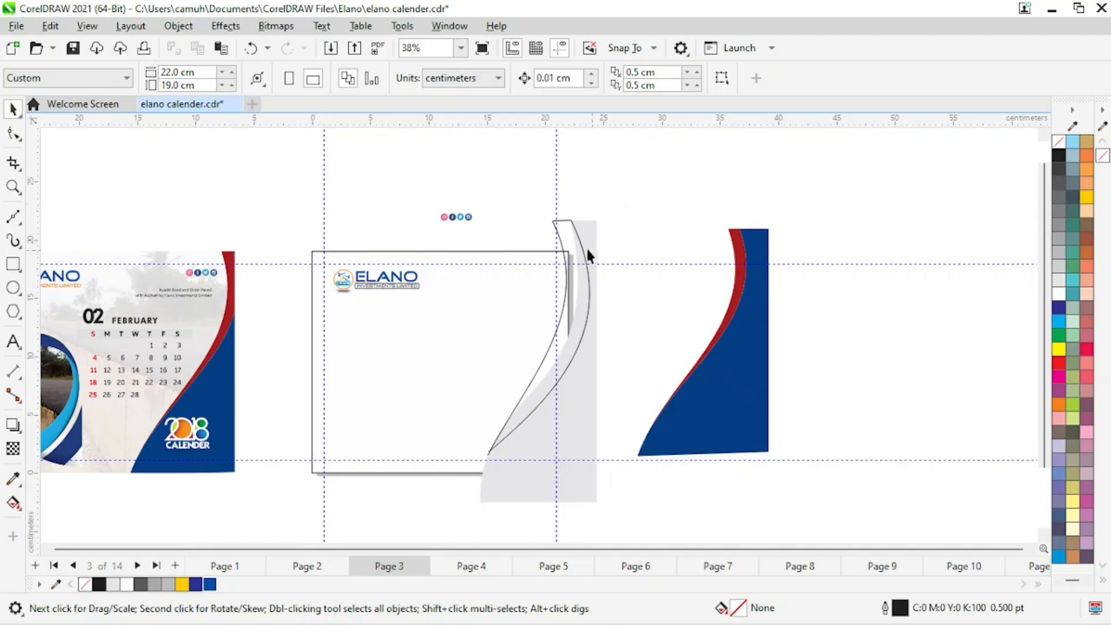
Fill the gray side panel with blue.
key(z)
drag(486, 197, 818, 469)
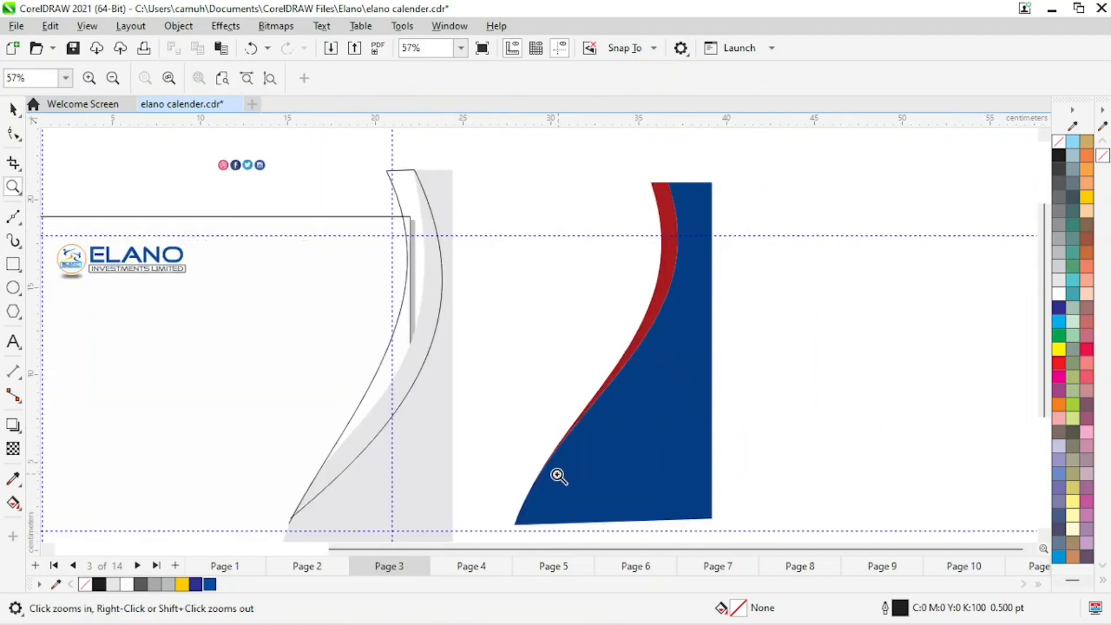
key(space)
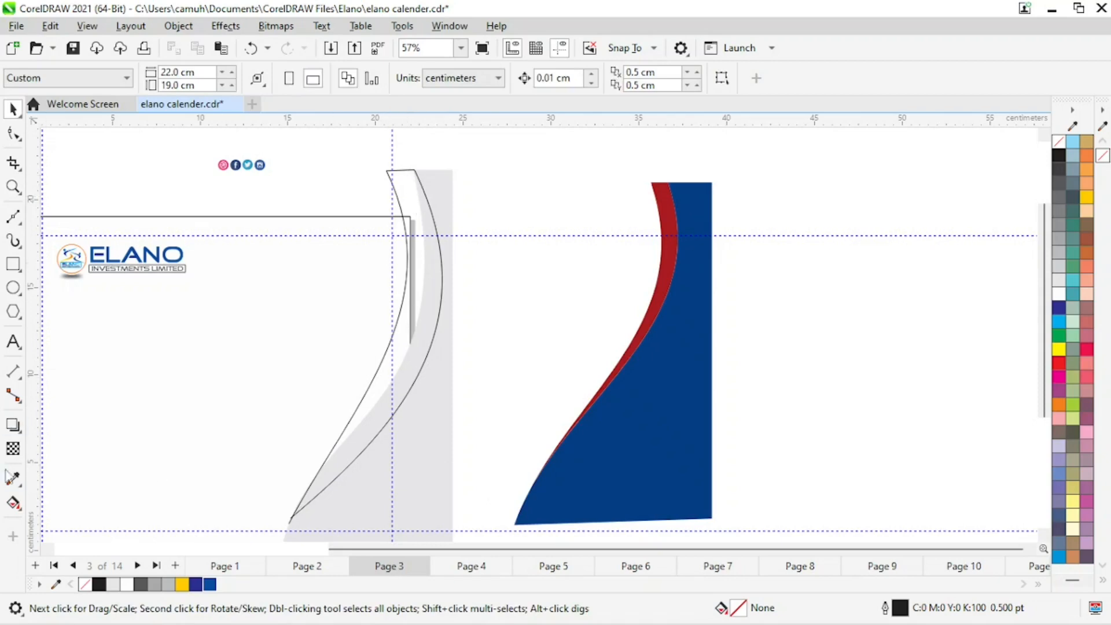
click(426, 485)
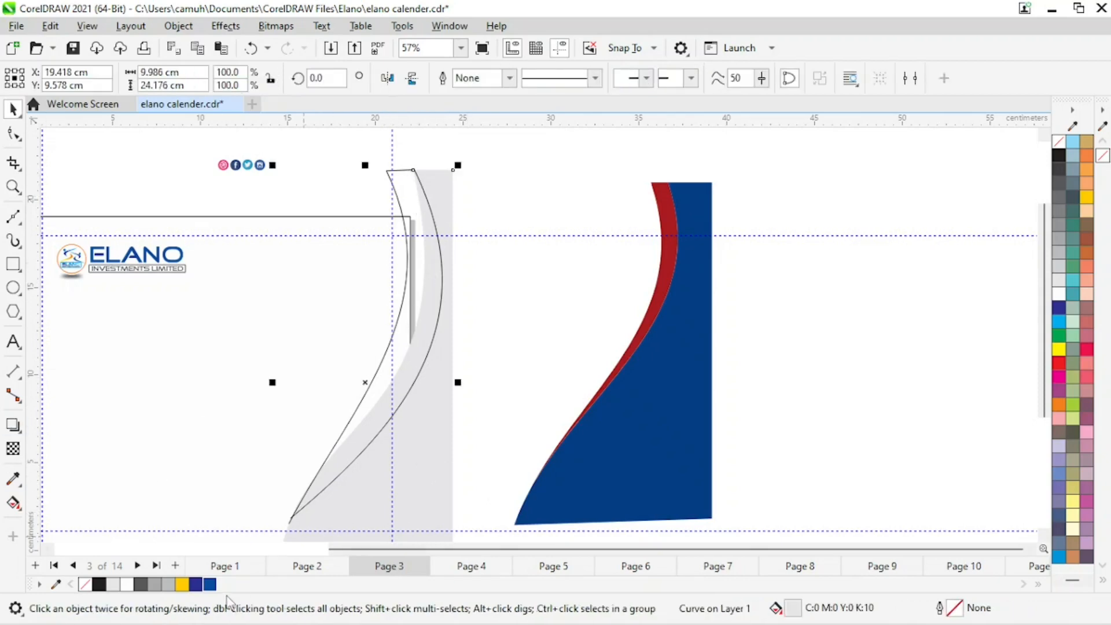
click(211, 585)
click(846, 388)
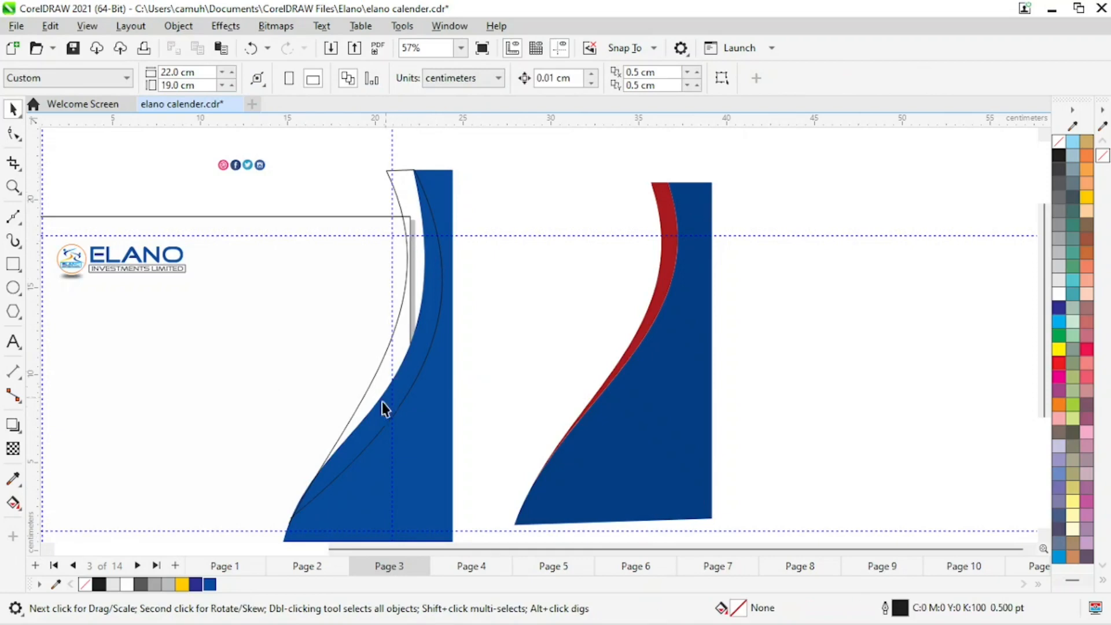
Delete one of the strip's bottom nodes and adjust its curve handles to taper the strip, undoing the last adjustment.
click(14, 134)
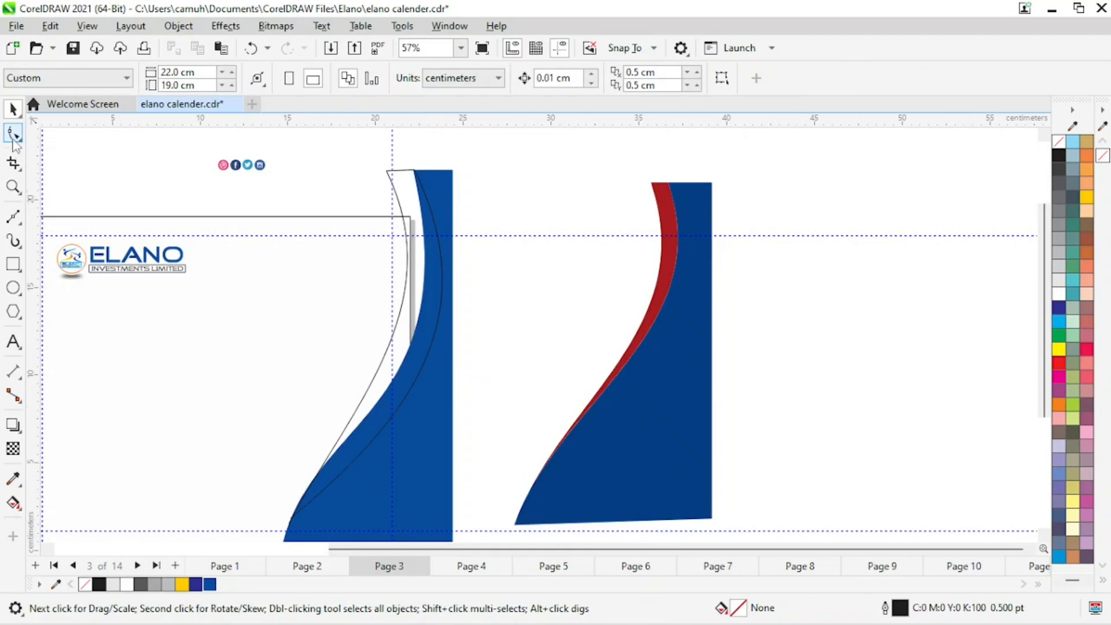
click(396, 193)
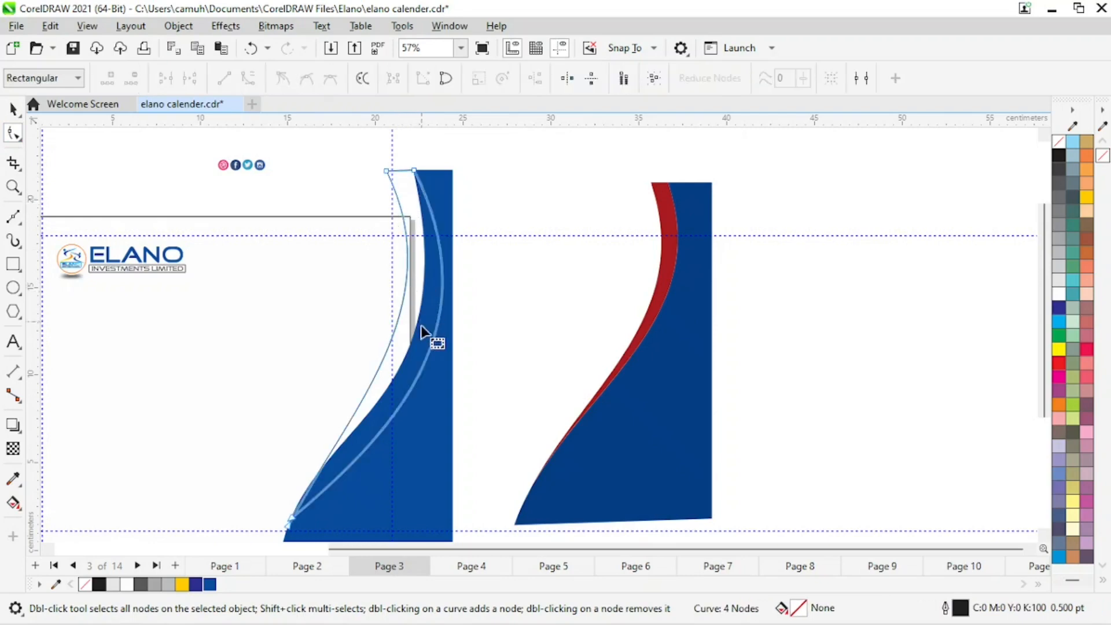
click(290, 519)
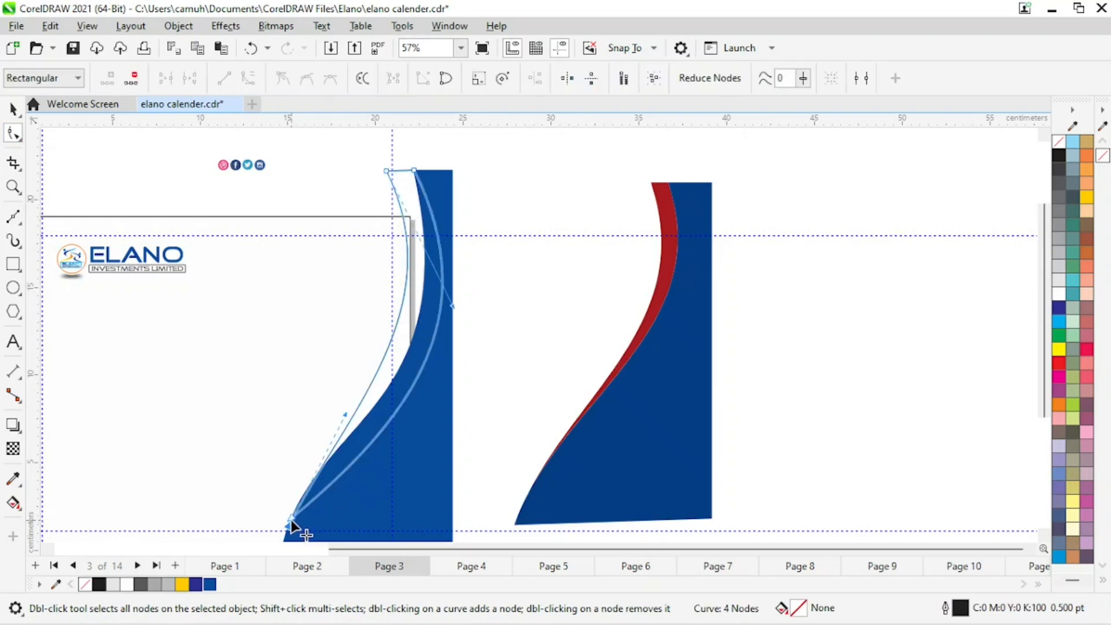
double_click(291, 519)
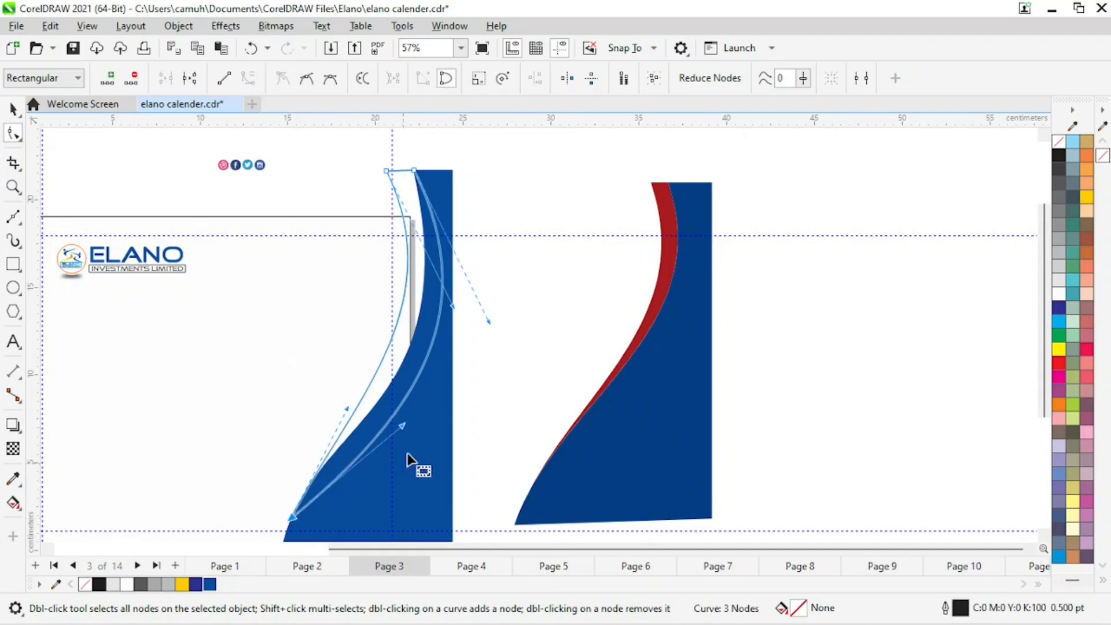
drag(346, 410, 346, 399)
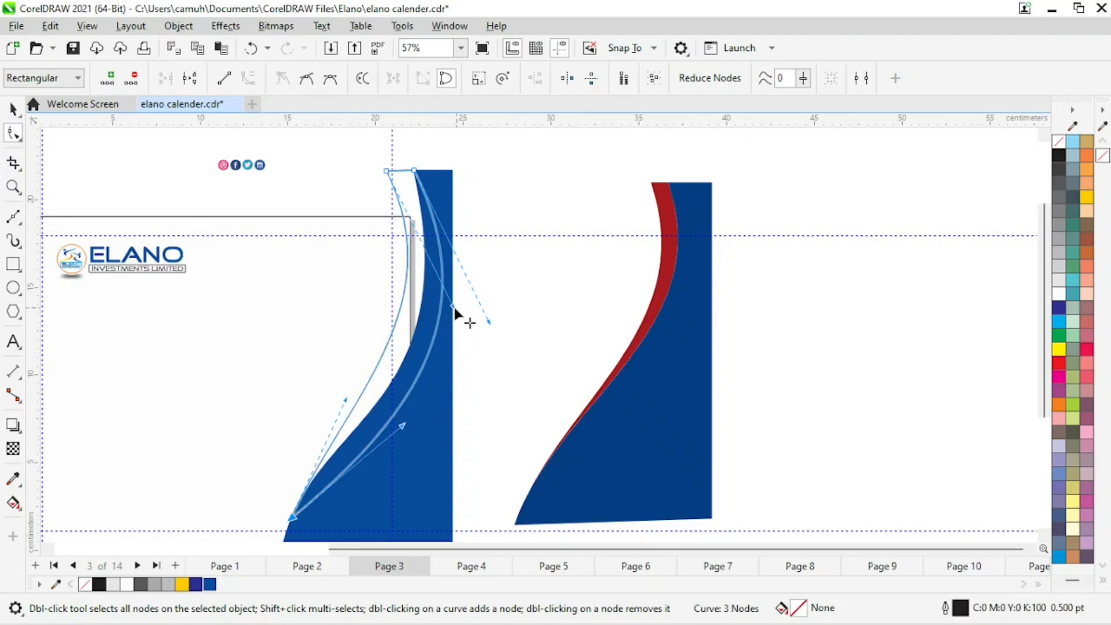
drag(453, 306, 445, 288)
drag(349, 400, 357, 398)
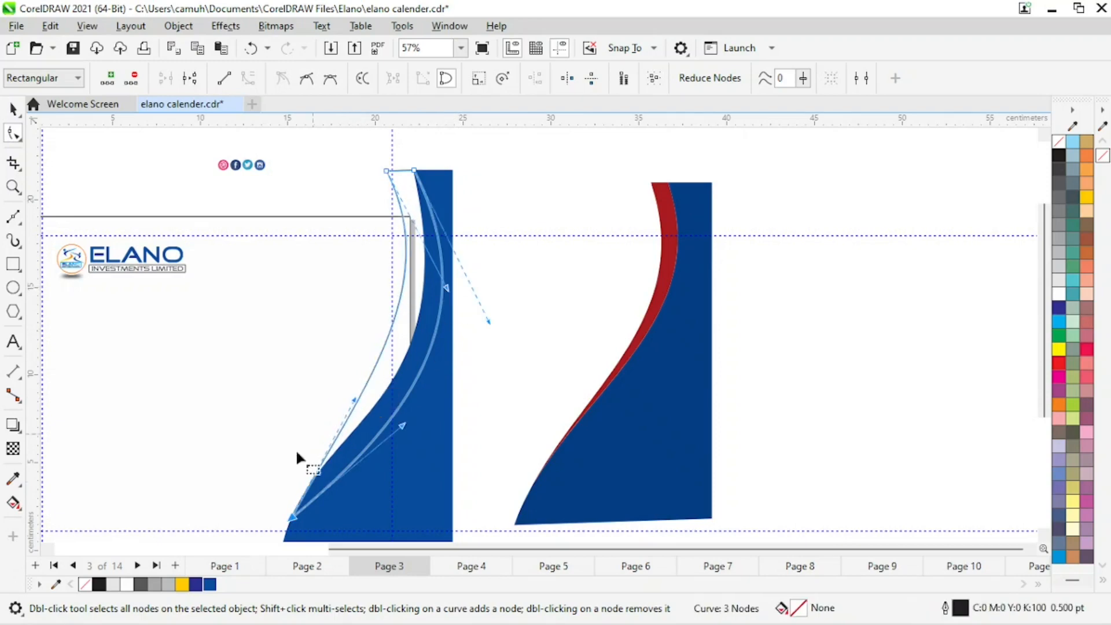
click(12, 109)
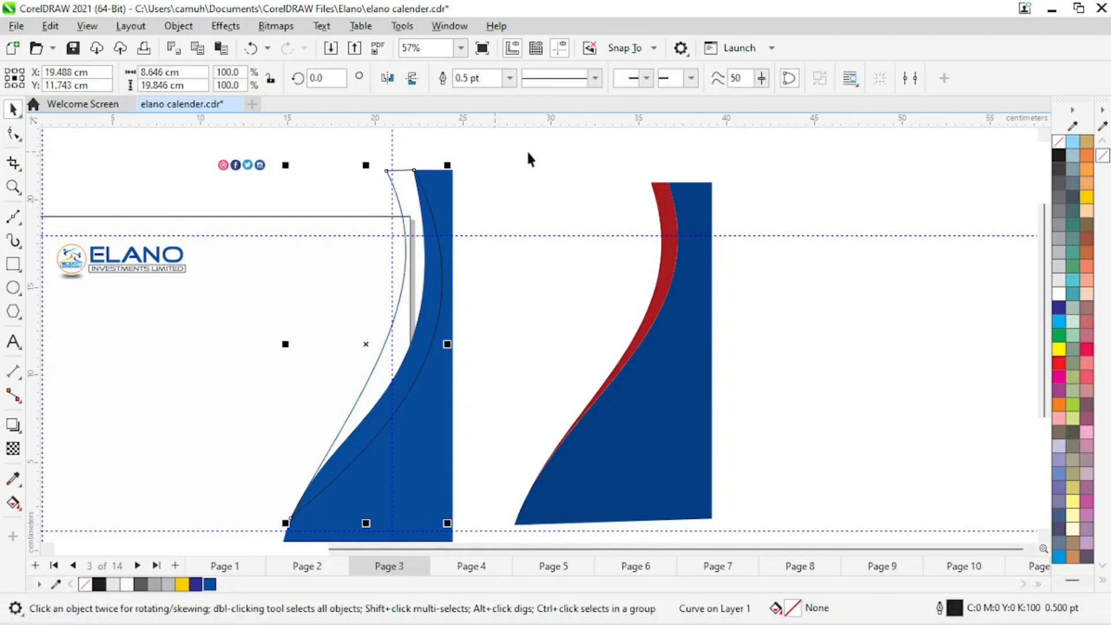
click(562, 153)
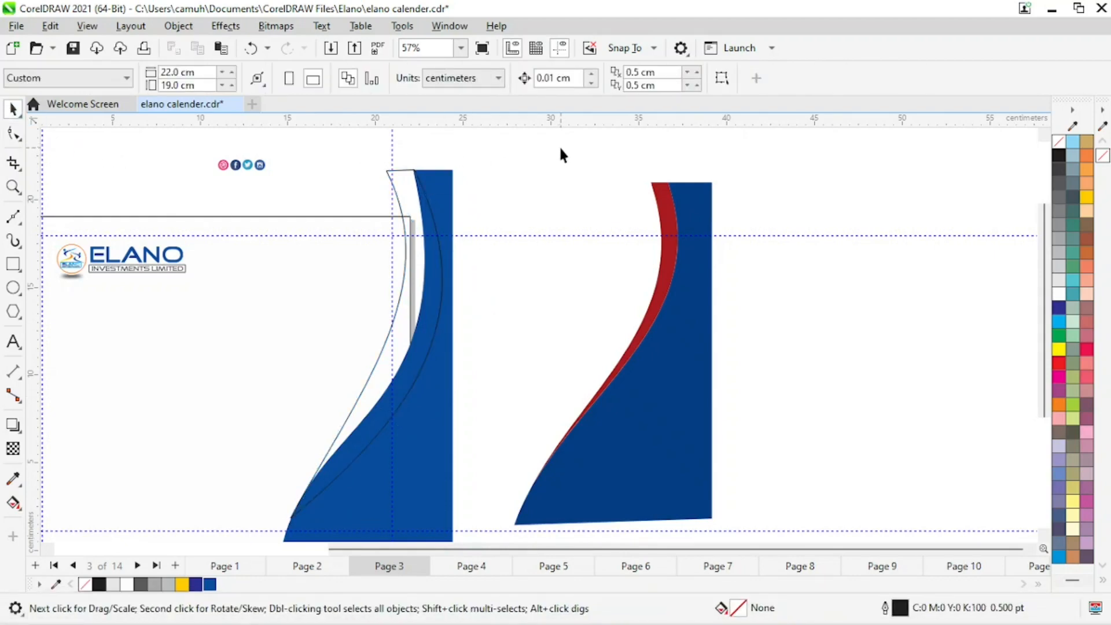
key(ctrl+z)
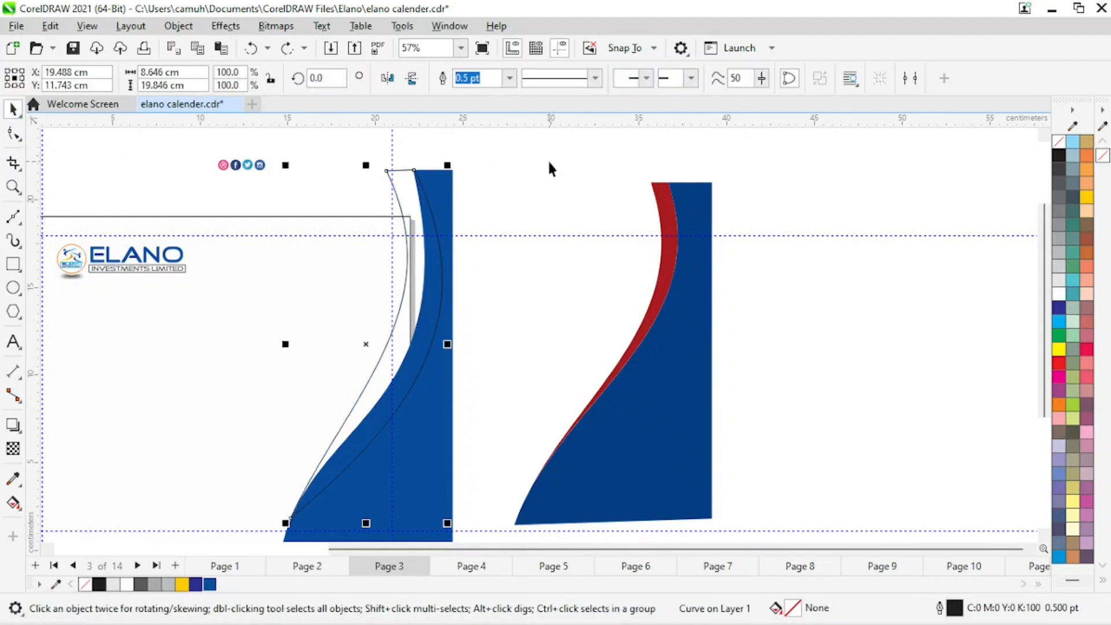
Sample the red of the swoosh with the Color Eyedropper and add it to the document palette.
click(553, 348)
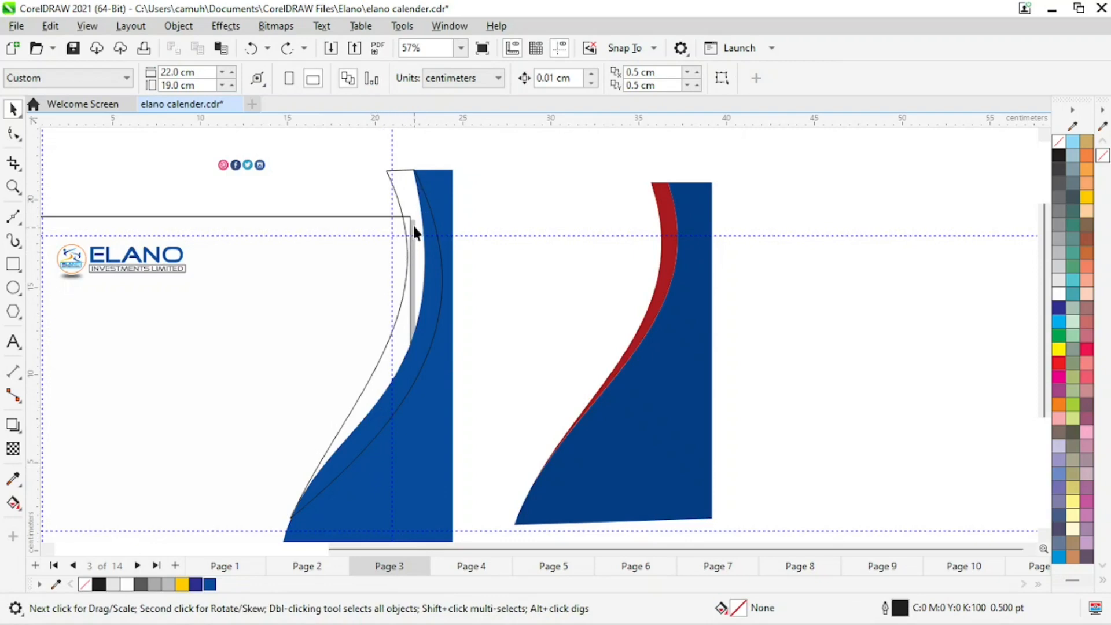
click(401, 168)
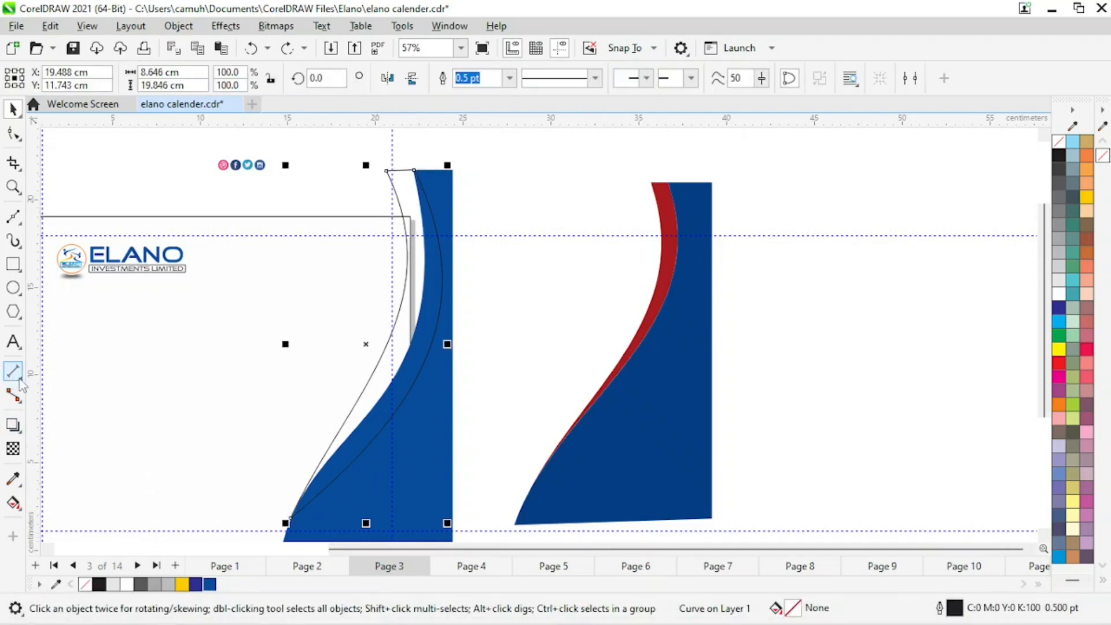
click(13, 479)
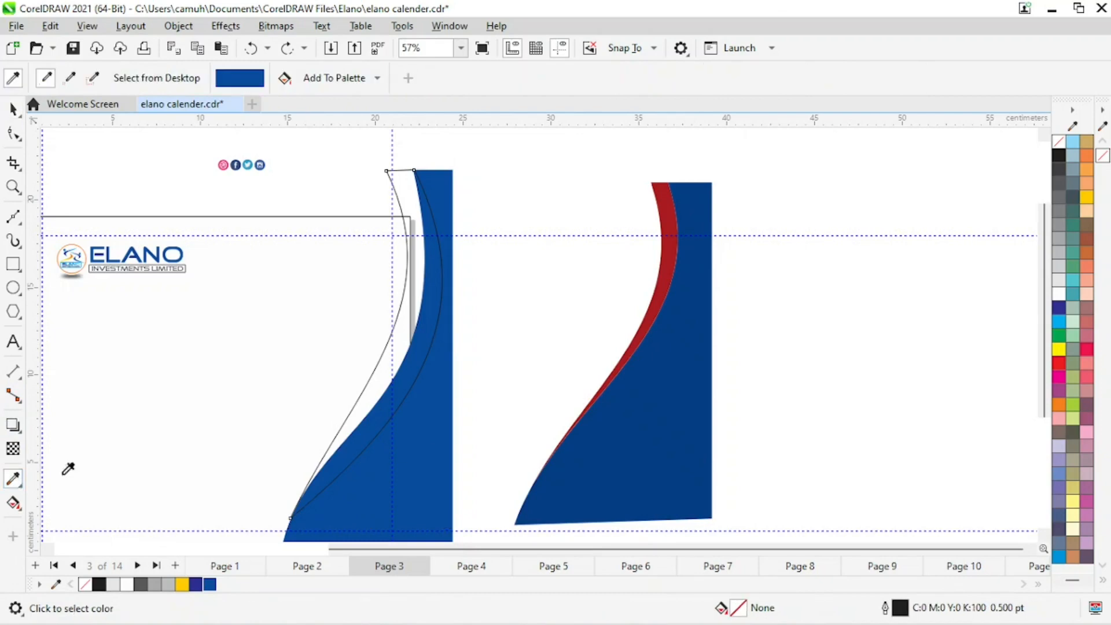
click(674, 237)
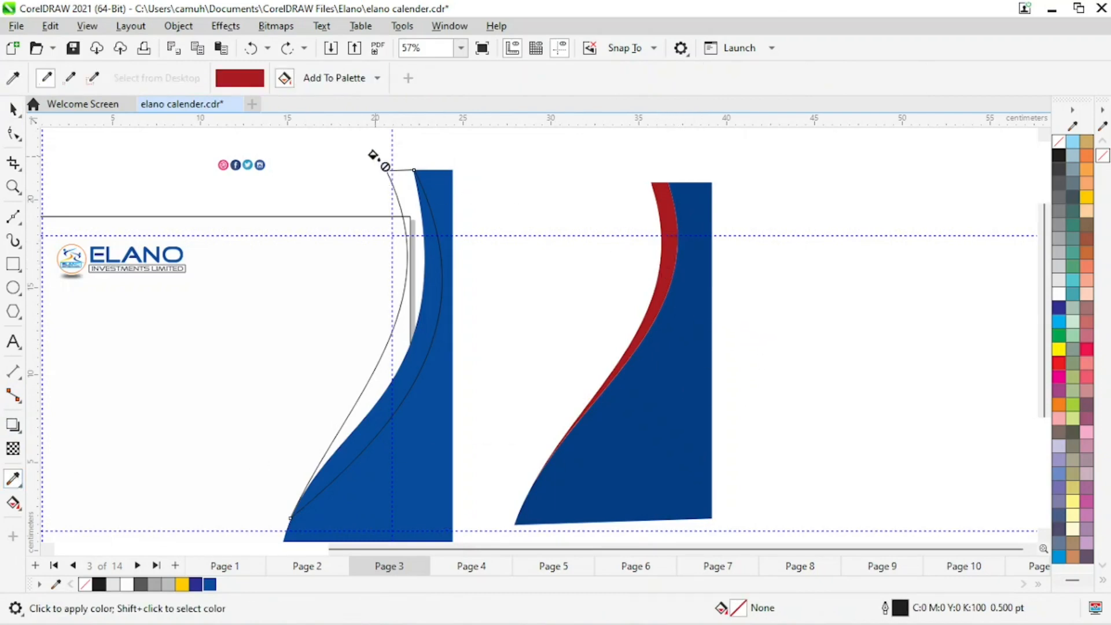
click(334, 77)
Try filling the curved strip with the added red, then undo the fill.
click(13, 108)
click(478, 332)
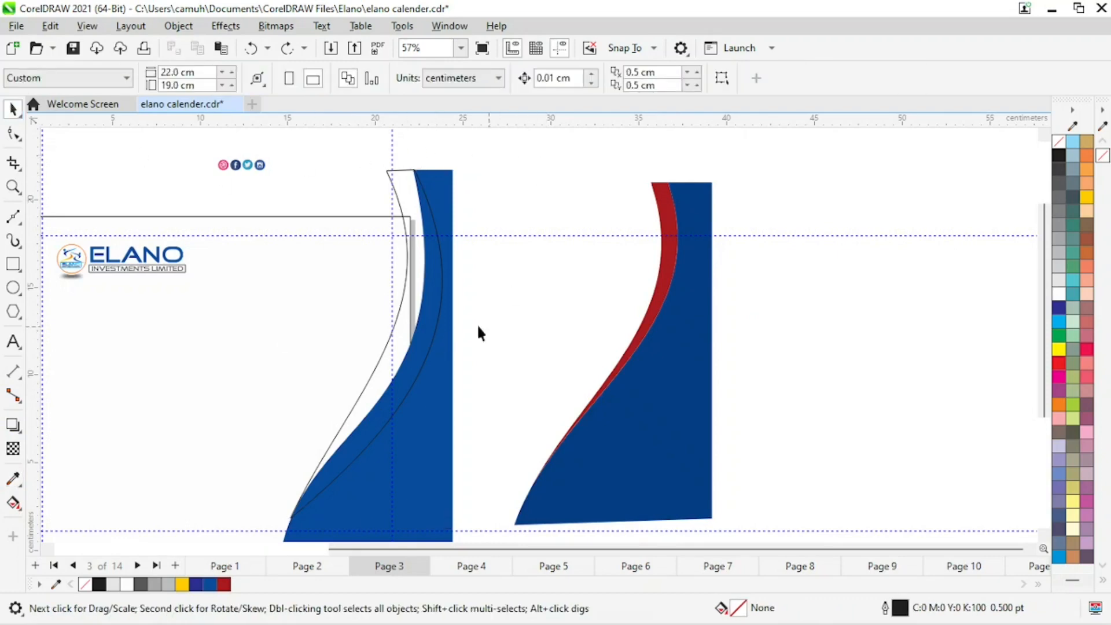
click(401, 169)
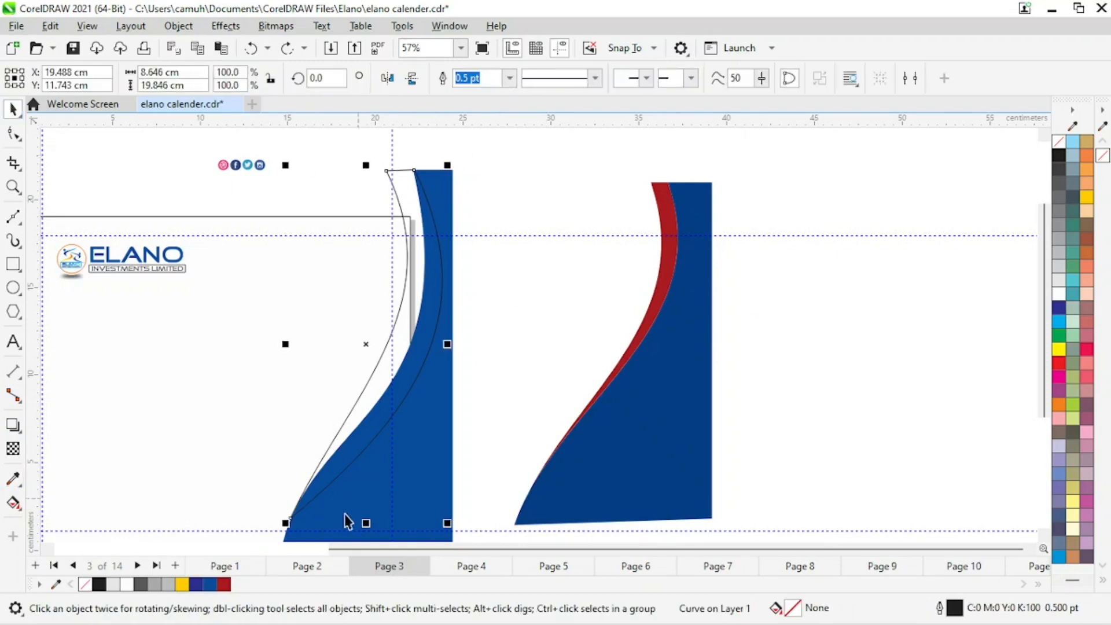
click(224, 585)
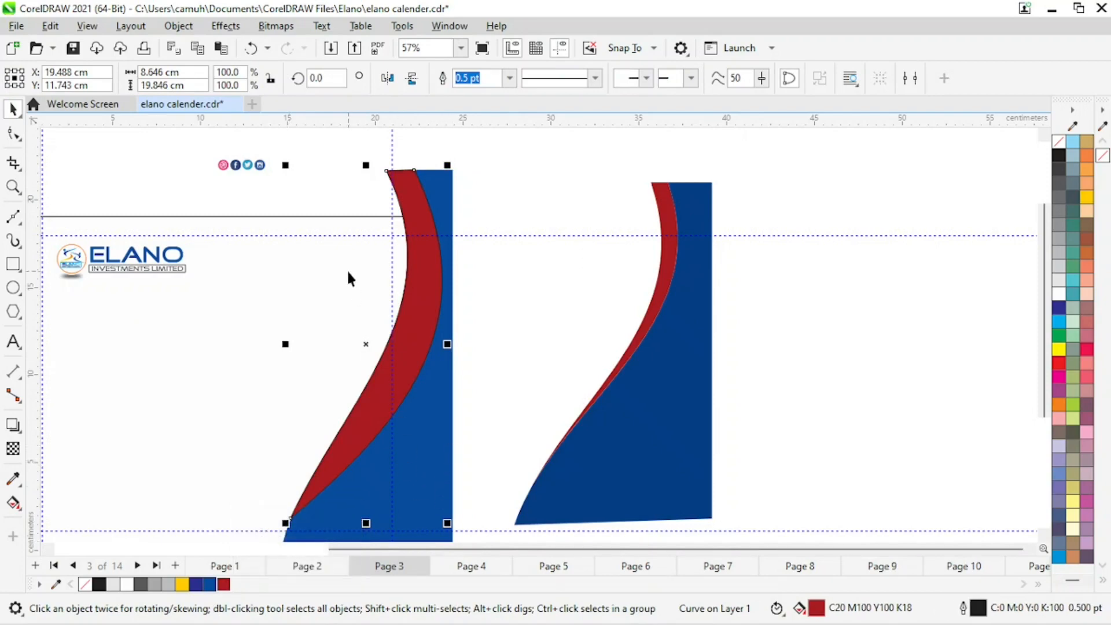
key(ctrl+z)
click(509, 191)
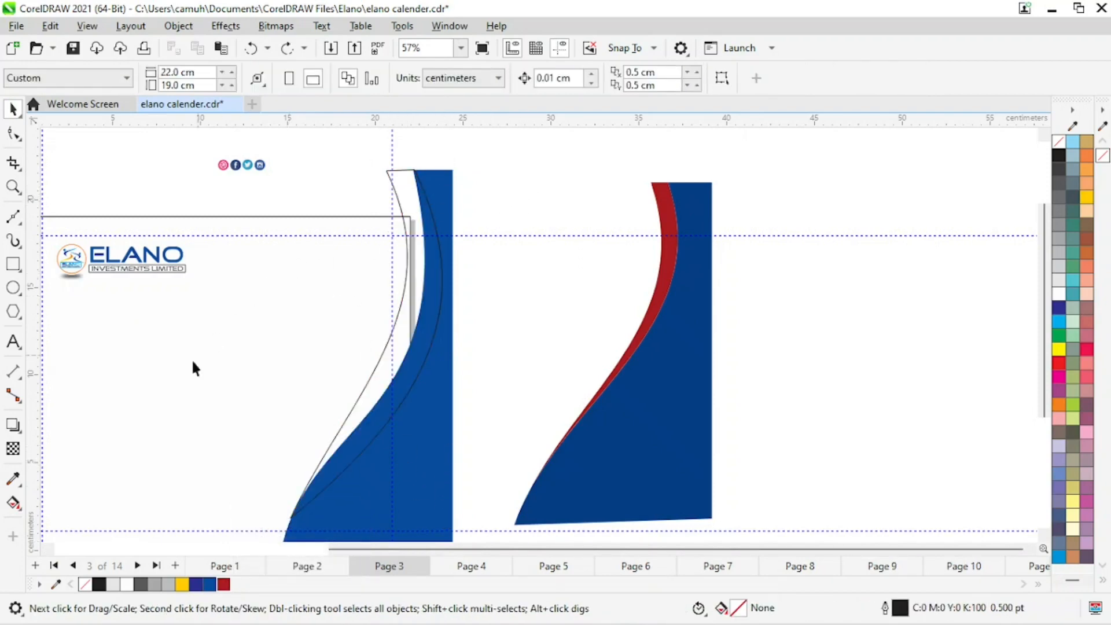
Try Smart Fill on the regions between the curved strip and the blue panel, then undo both fills.
click(13, 502)
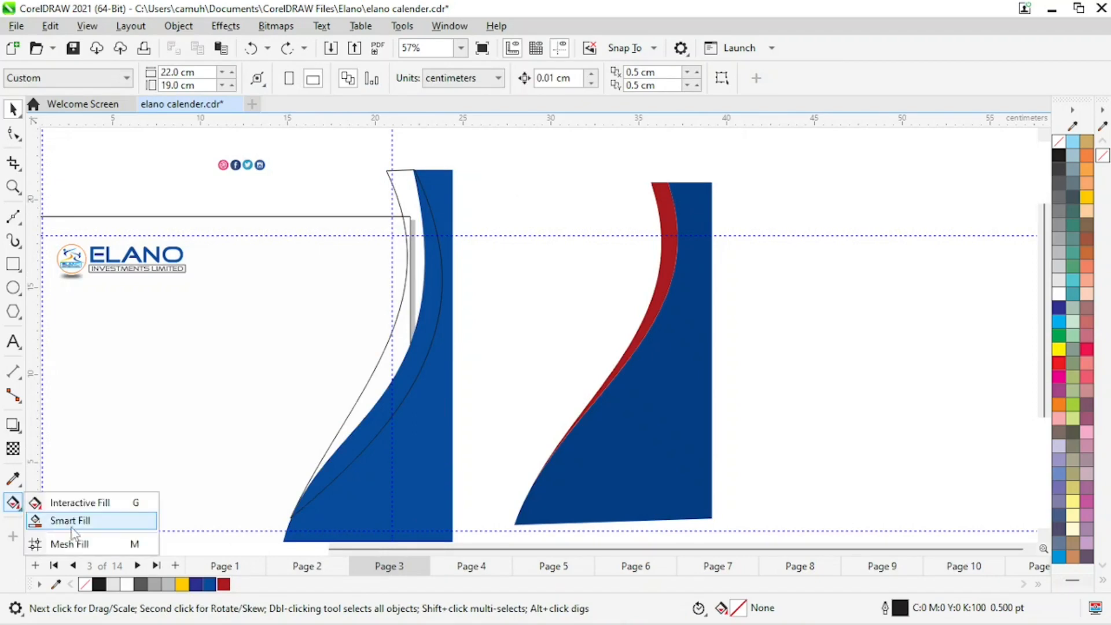
click(86, 521)
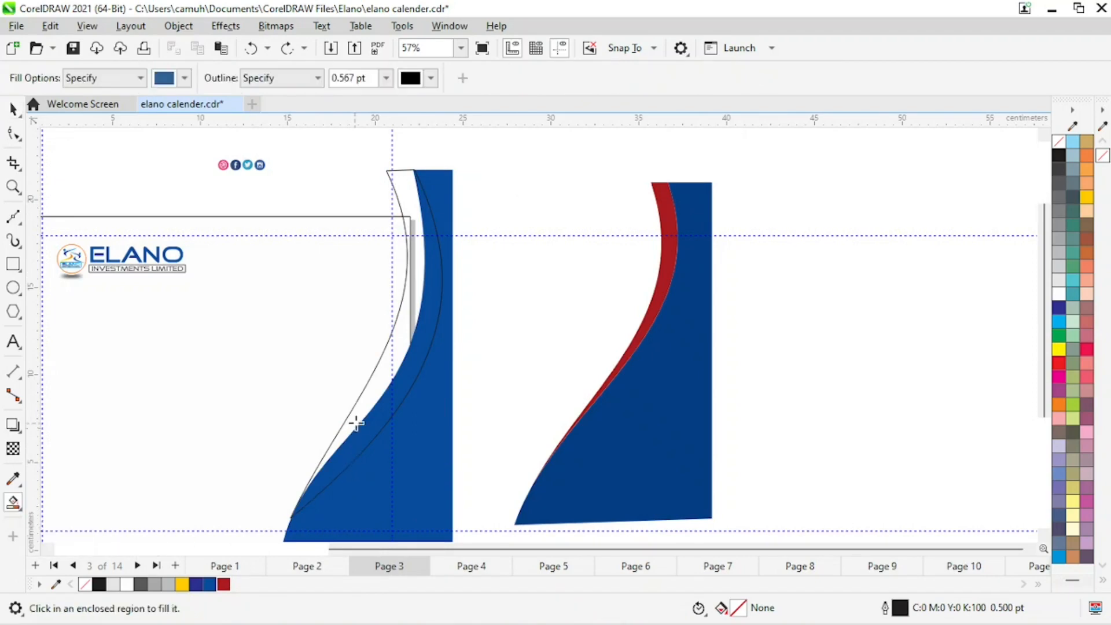
click(372, 397)
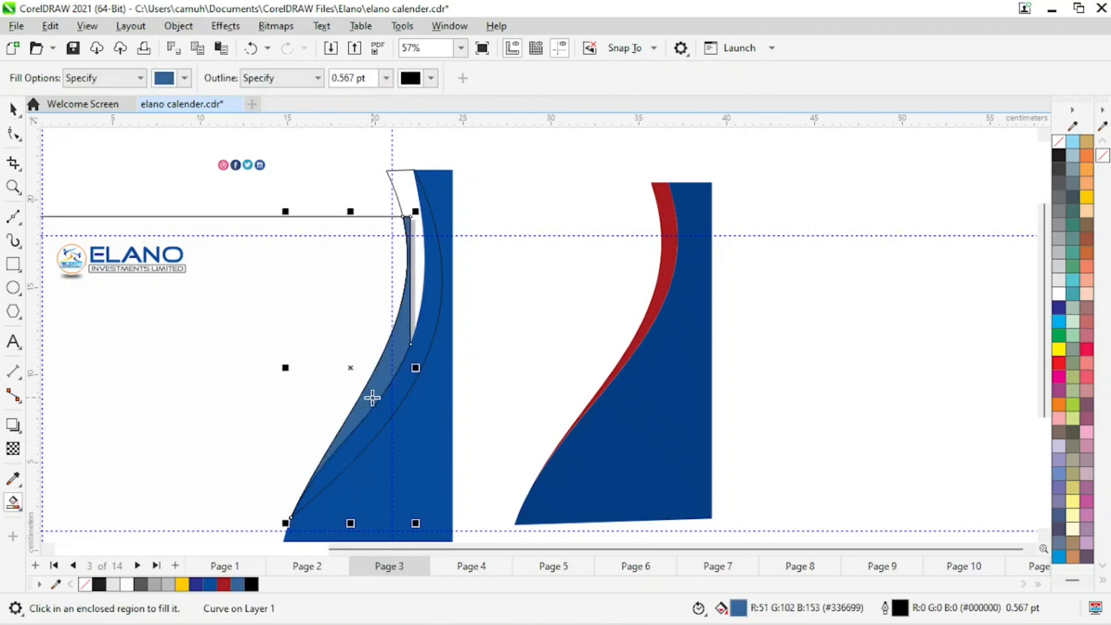
click(417, 280)
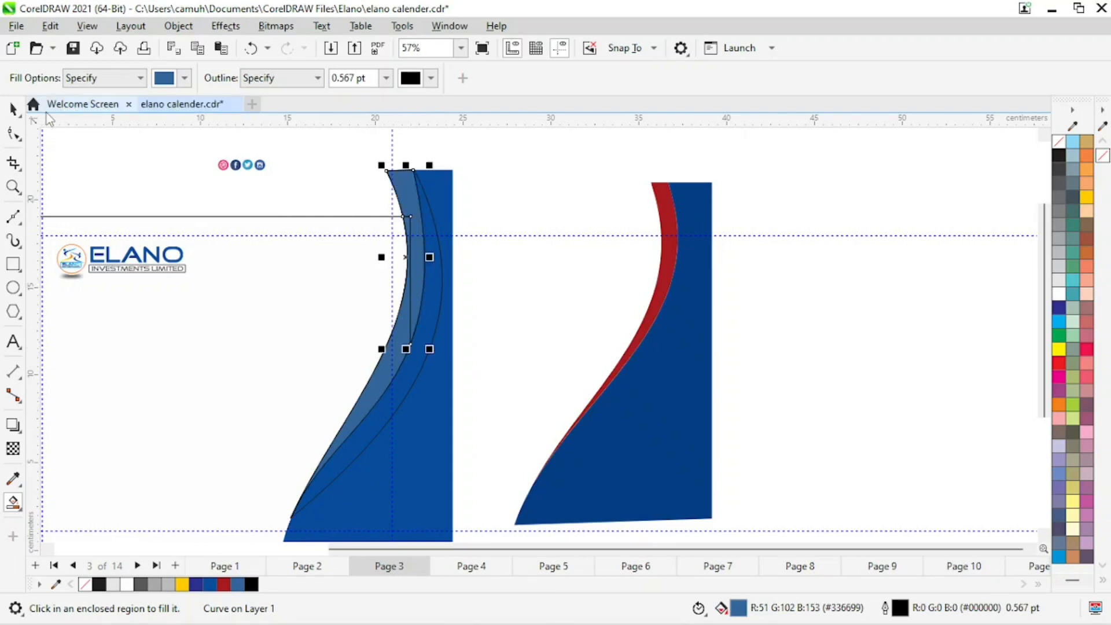
key(ctrl+z)
key(ctrl+z)
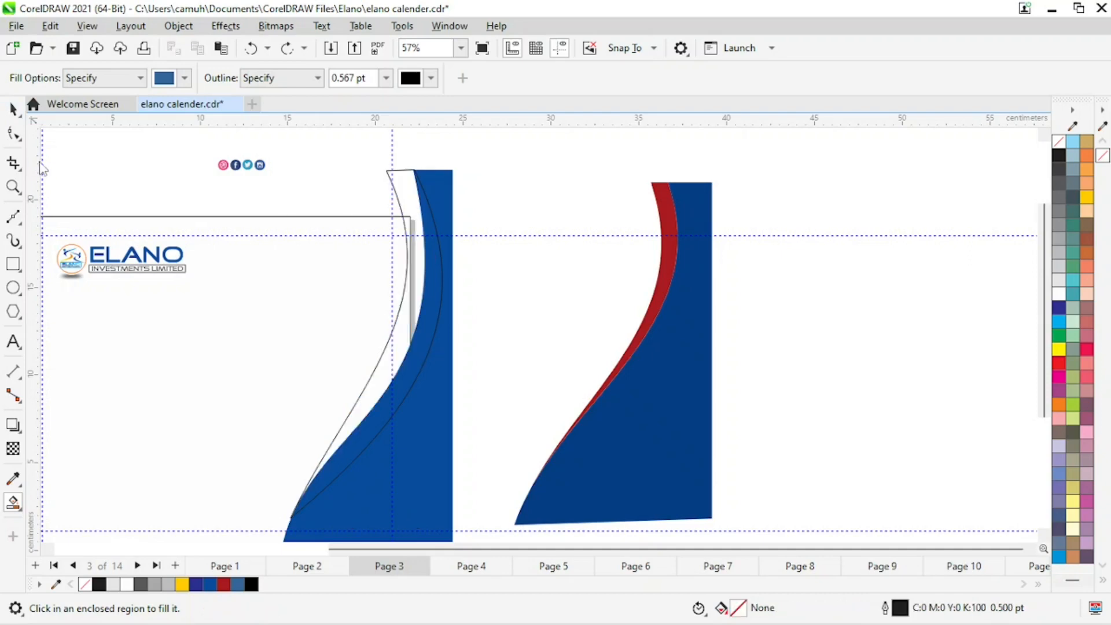
Shift the reference swoosh and the new curved strip with its blue panel further right, away from the page.
click(13, 109)
key(z)
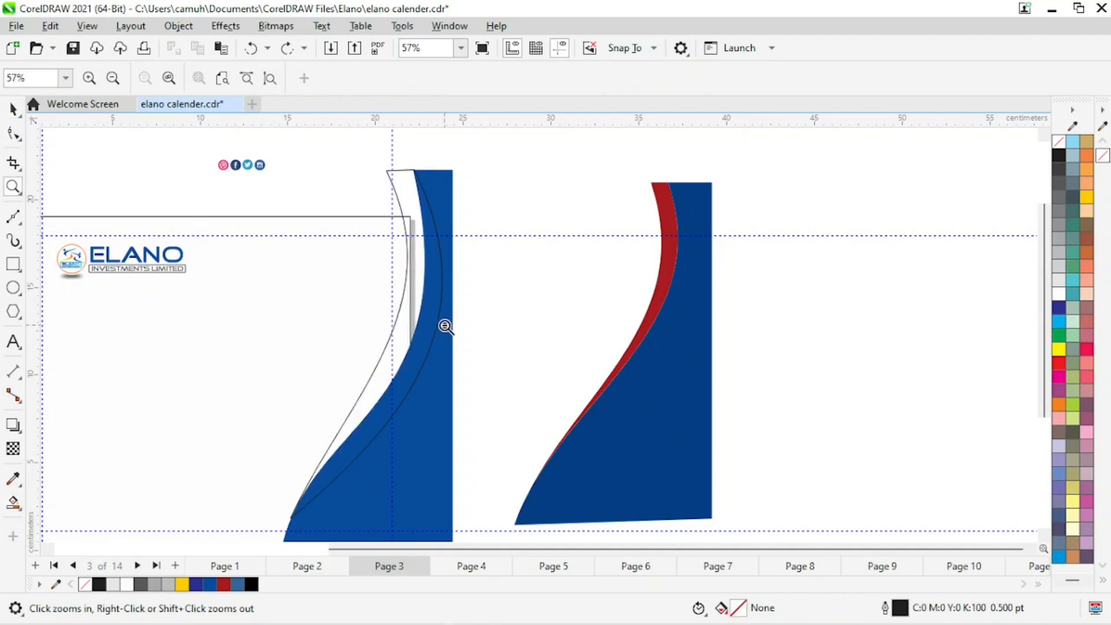
right_click(449, 329)
key(space)
drag(863, 179, 639, 501)
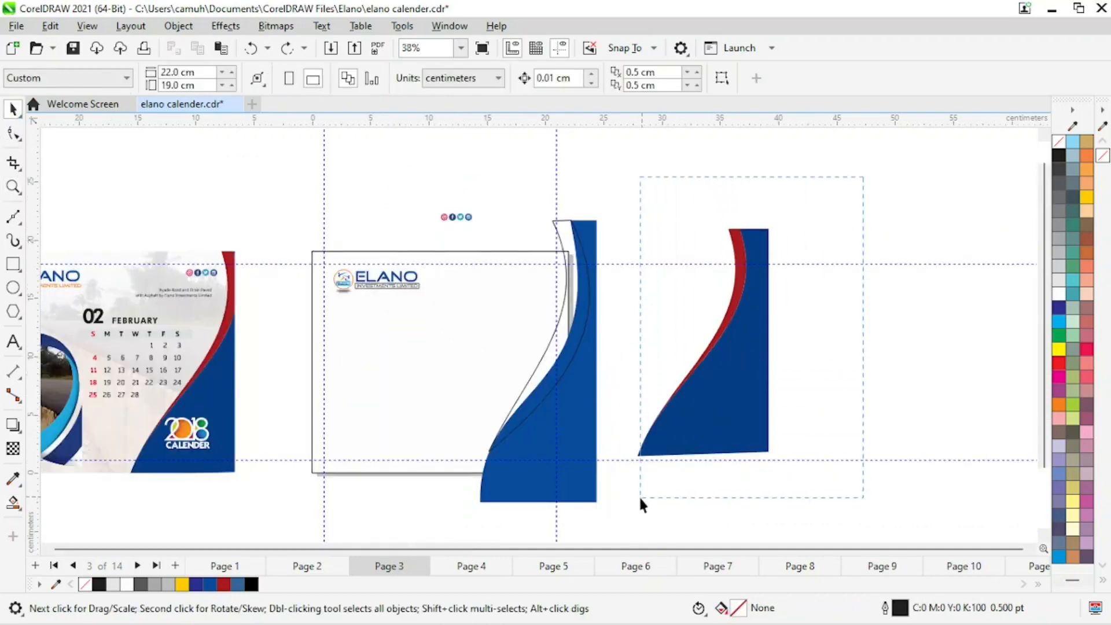
drag(723, 401, 870, 387)
drag(652, 176, 473, 506)
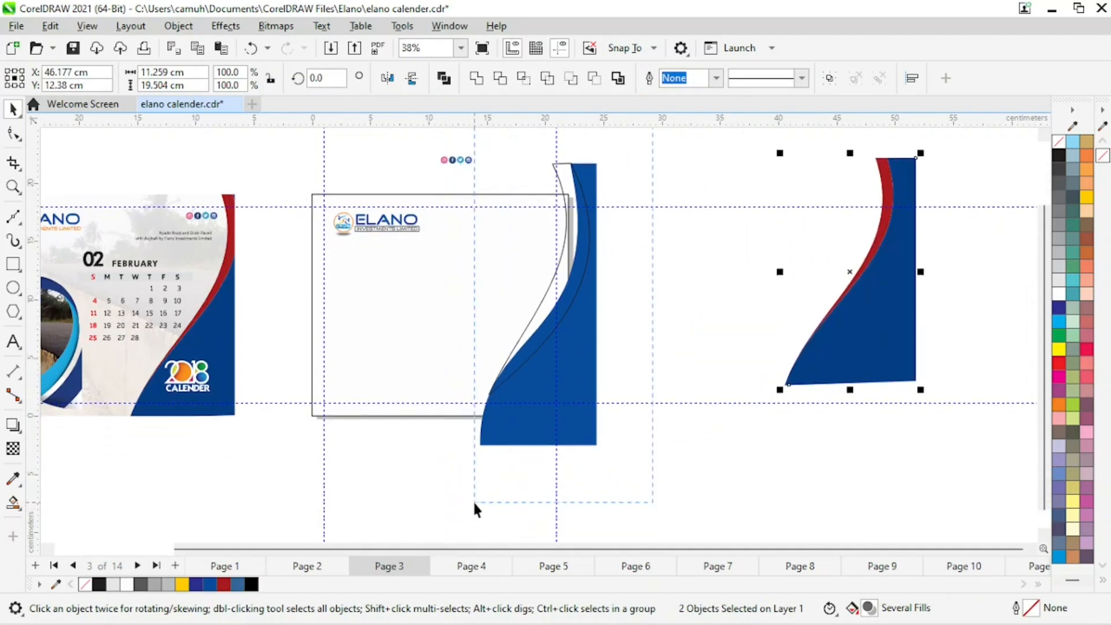
drag(583, 395, 699, 369)
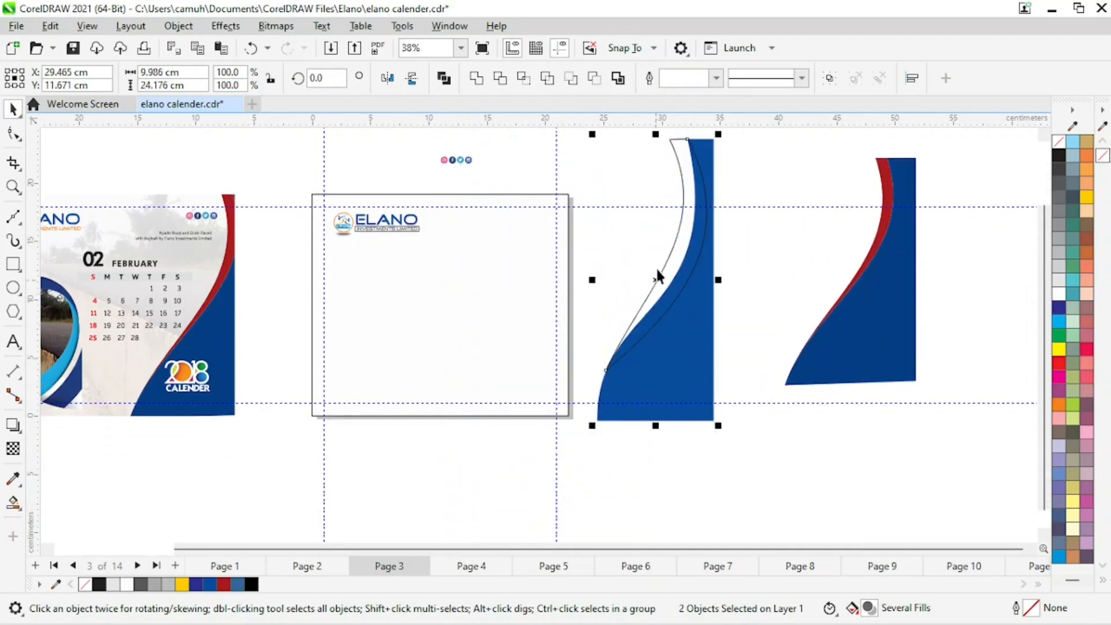
Fill the curved strip's enclosed region with the Smart Fill tool.
key(z)
drag(605, 142, 776, 342)
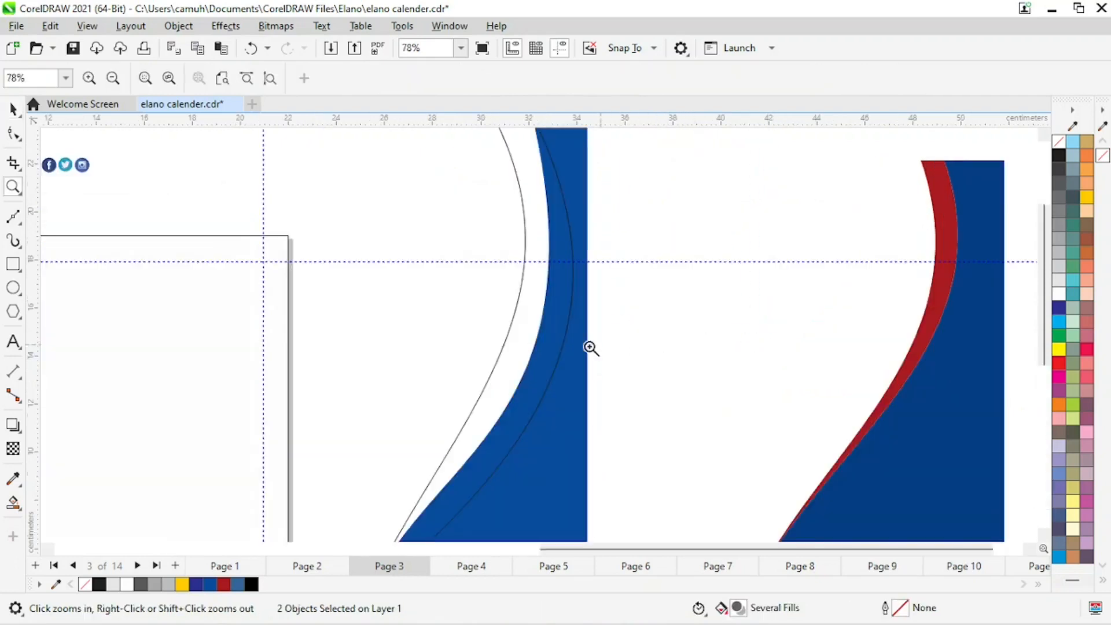
key(space)
click(627, 349)
key(z)
shift+click(465, 333)
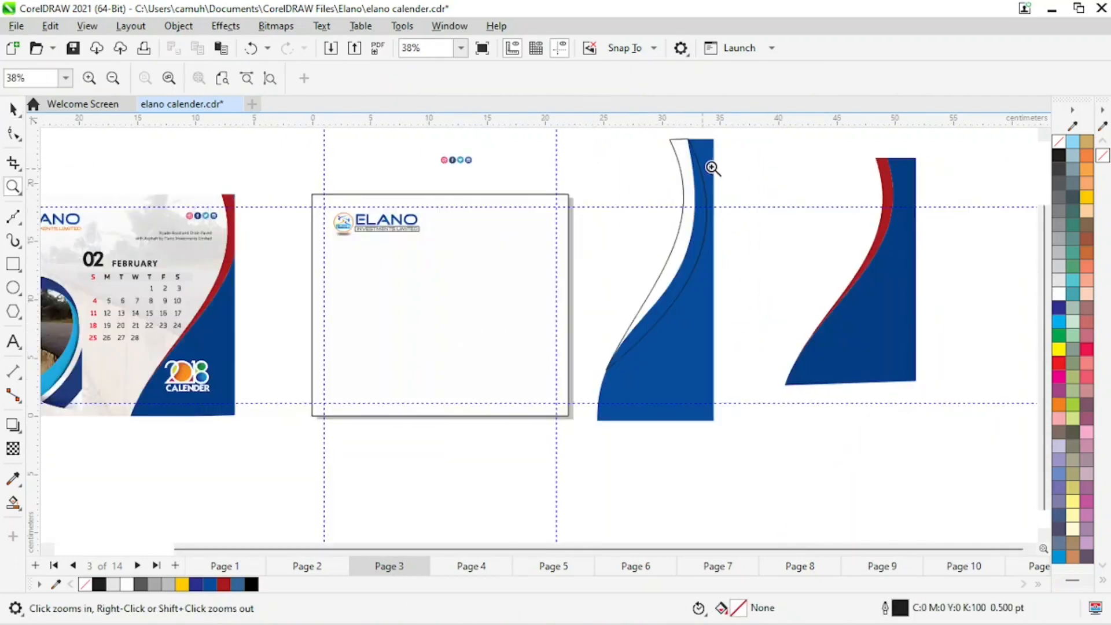
click(14, 502)
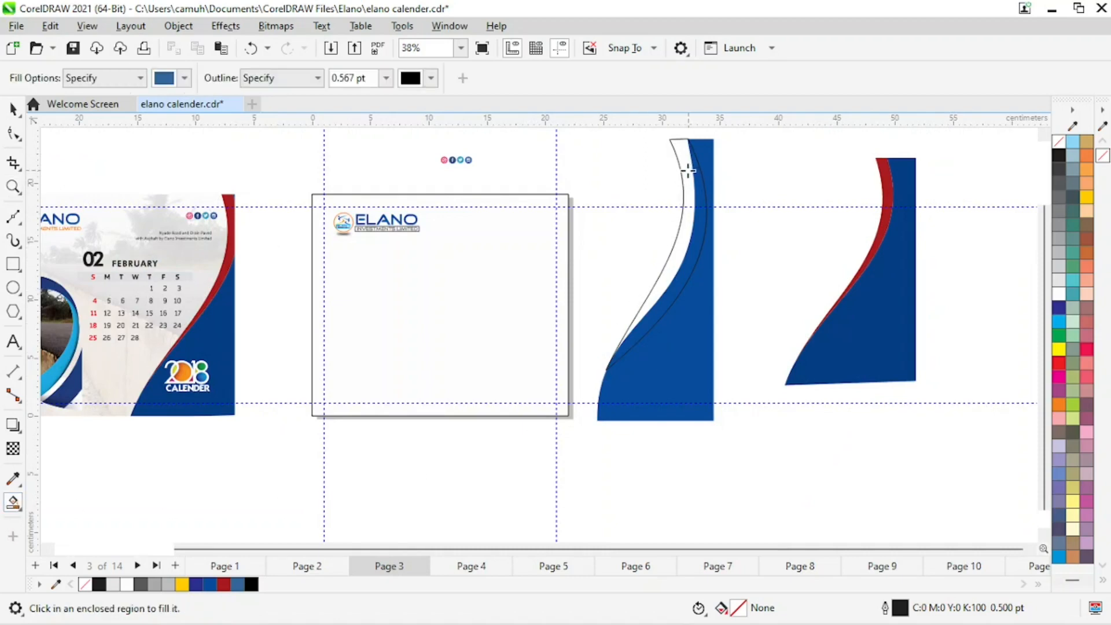
click(686, 169)
click(13, 110)
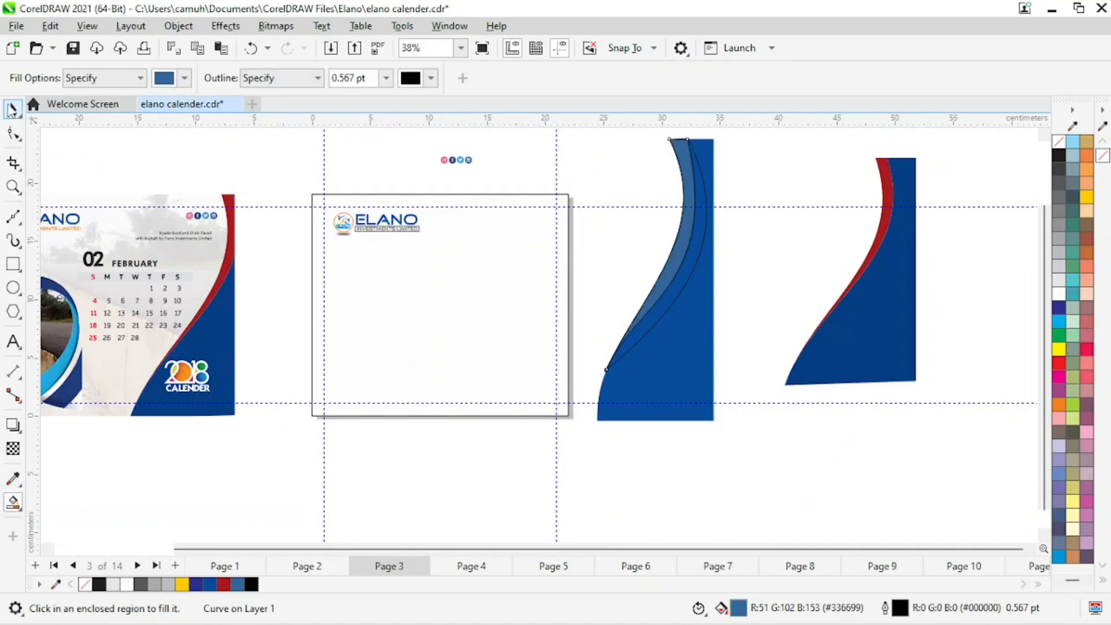
Move the original strip outline away from the Smart Fill copy and delete it.
click(735, 246)
click(692, 289)
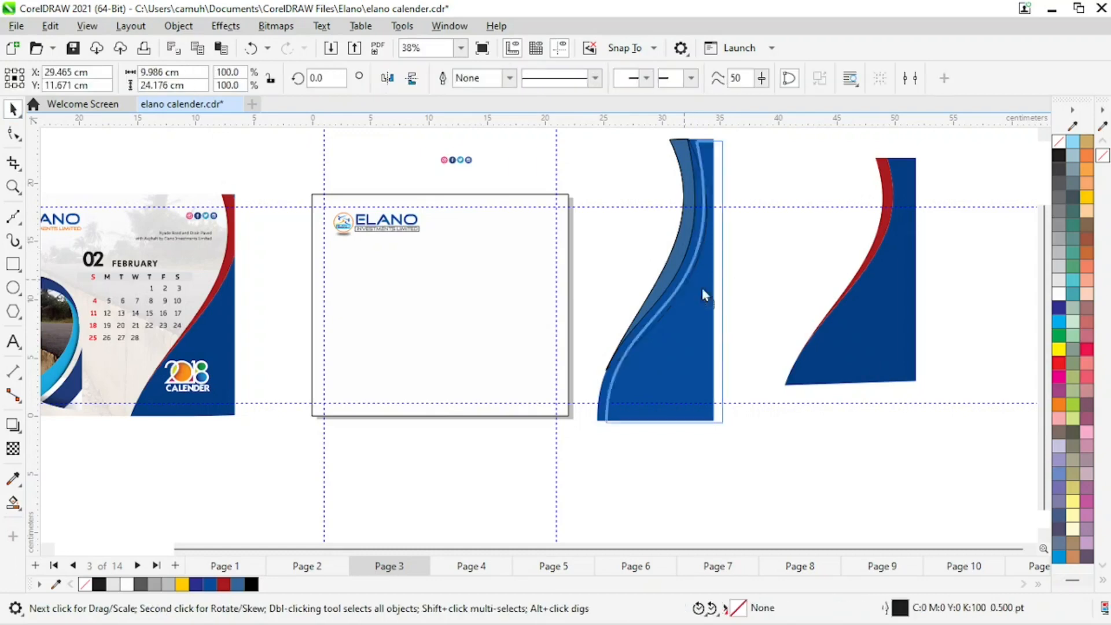
click(765, 183)
key(z)
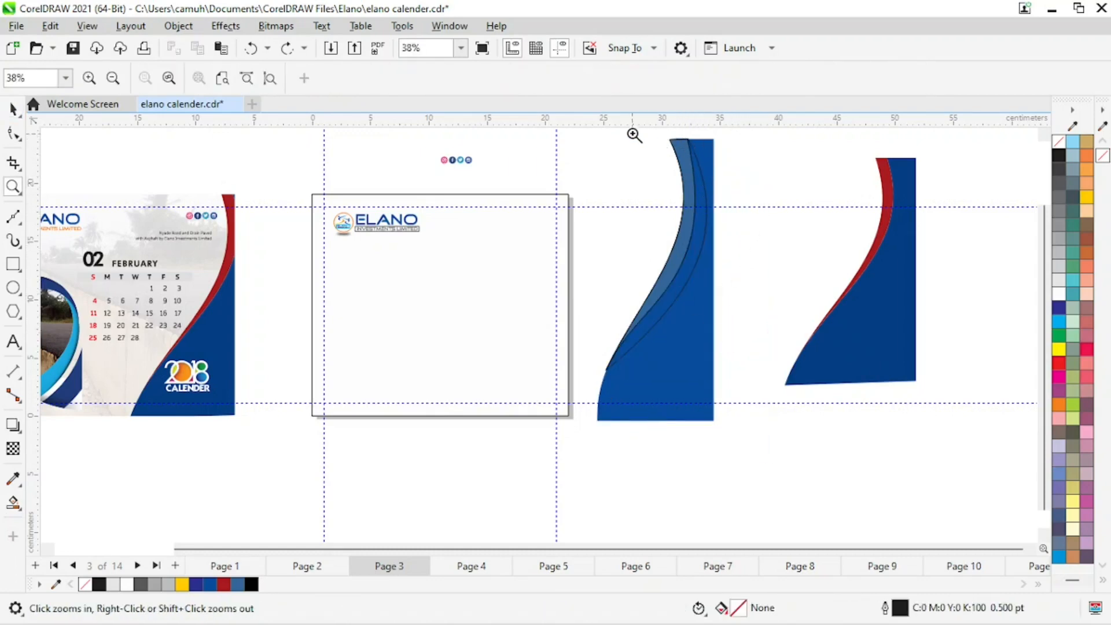
drag(634, 135, 751, 166)
key(space)
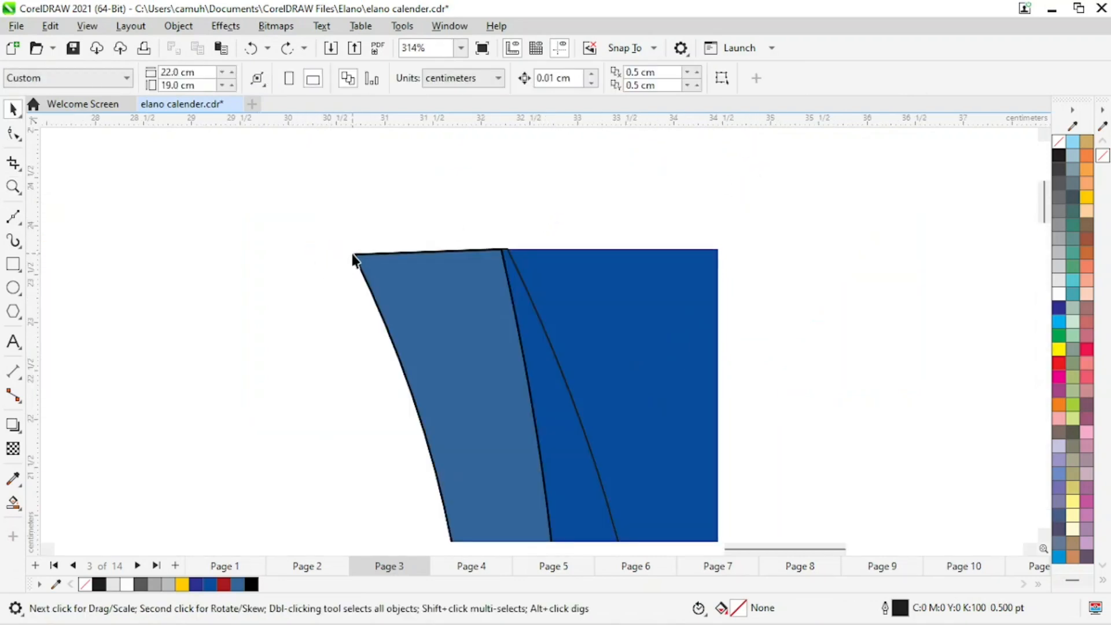
drag(353, 257, 267, 277)
key(ctrl+z)
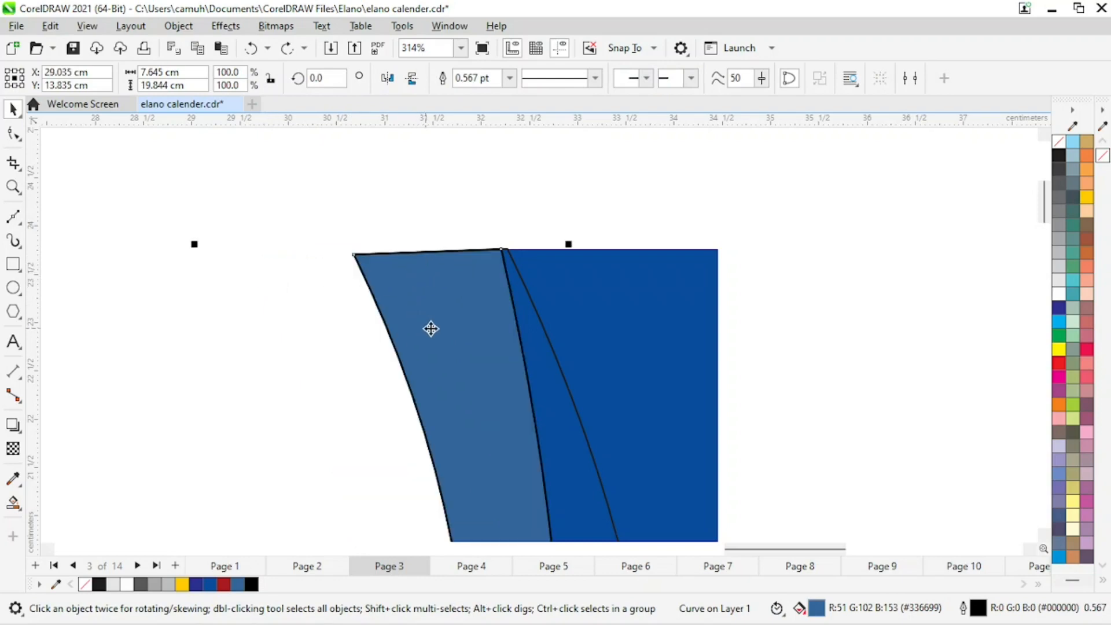
click(562, 200)
drag(530, 298, 667, 273)
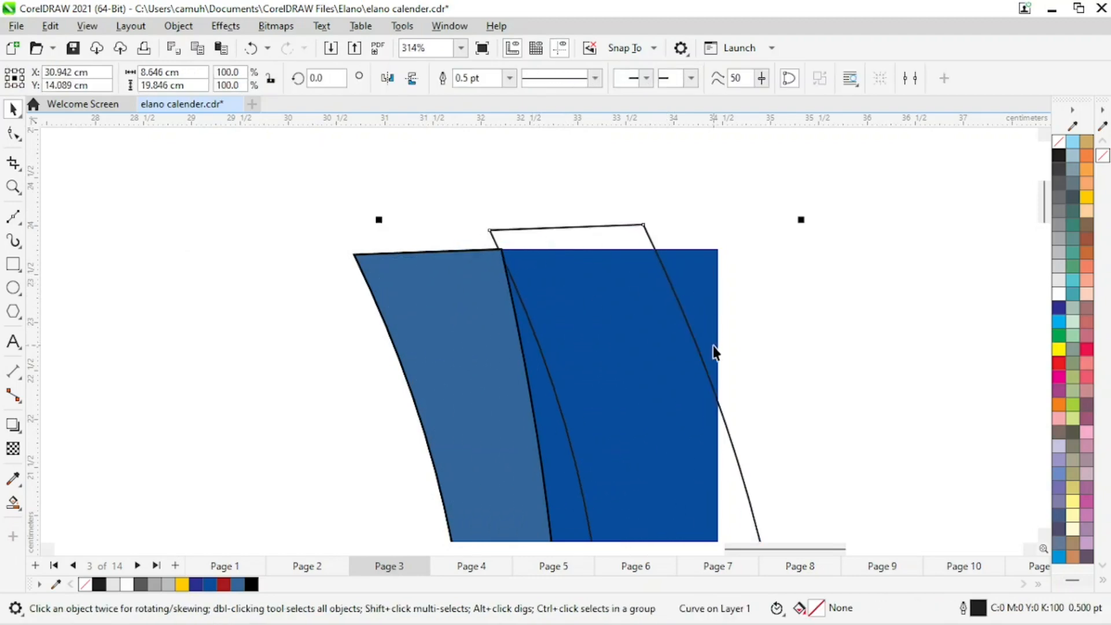
key(Delete)
Fill the new curved strip with the sampled red from the document palette.
key(z)
scroll(509, 317, down, 5)
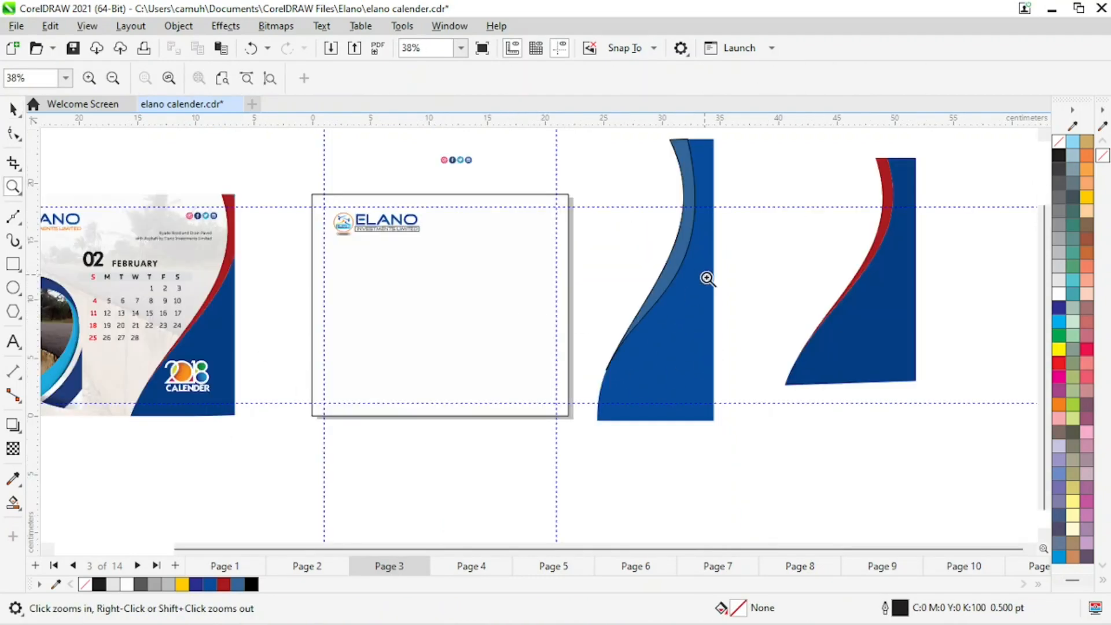
key(space)
click(660, 272)
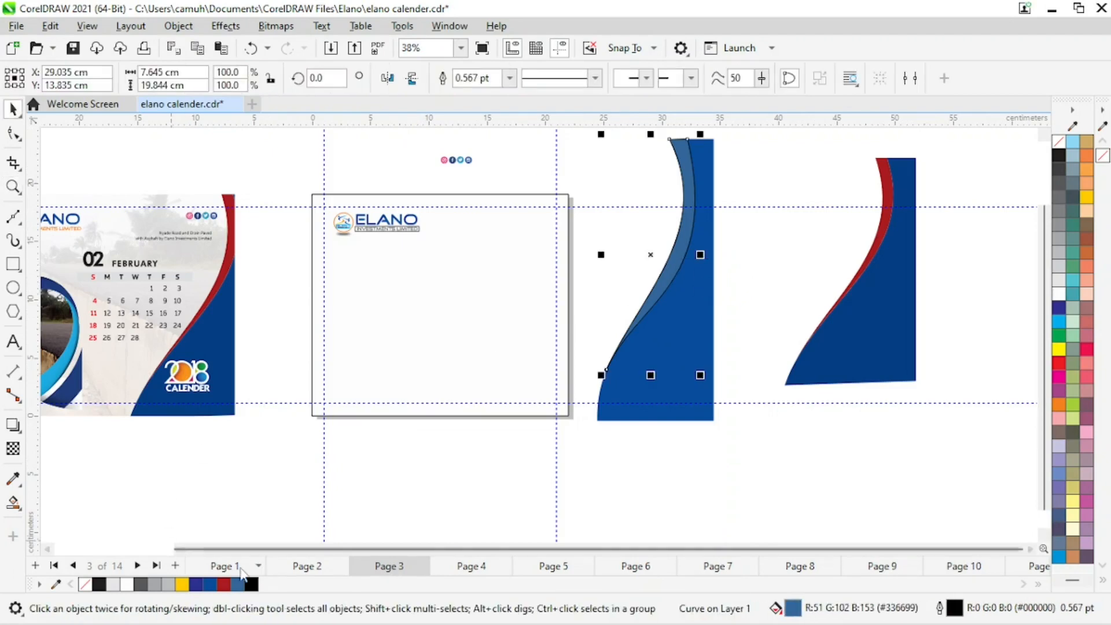
click(225, 585)
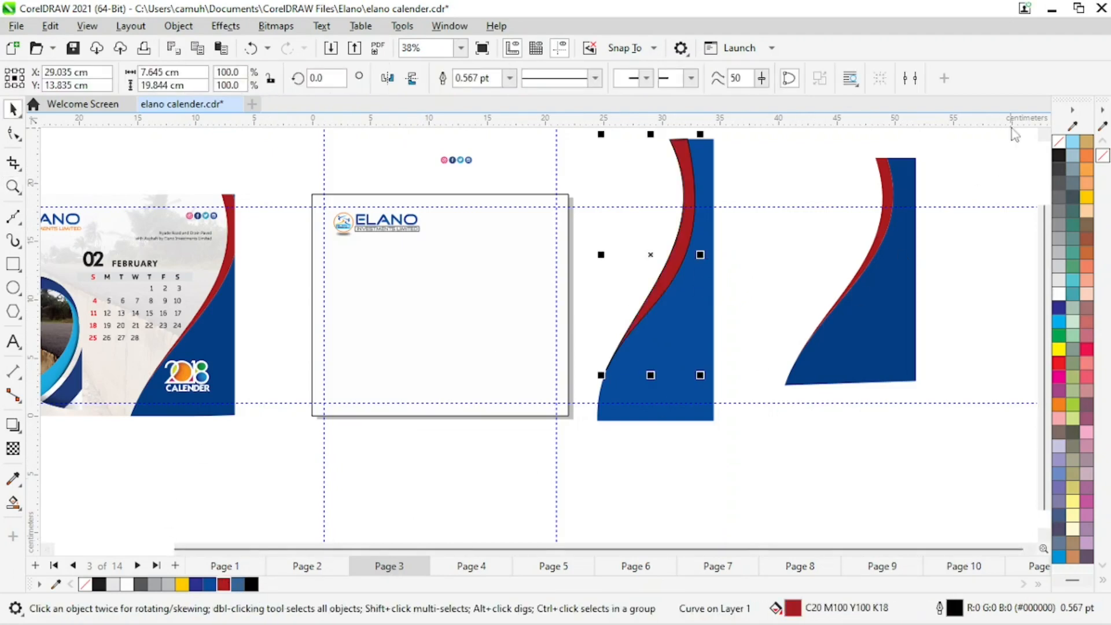
Reshape the red strip's top node handles with the Shape tool to refine its swoosh curve.
click(1043, 137)
click(1043, 136)
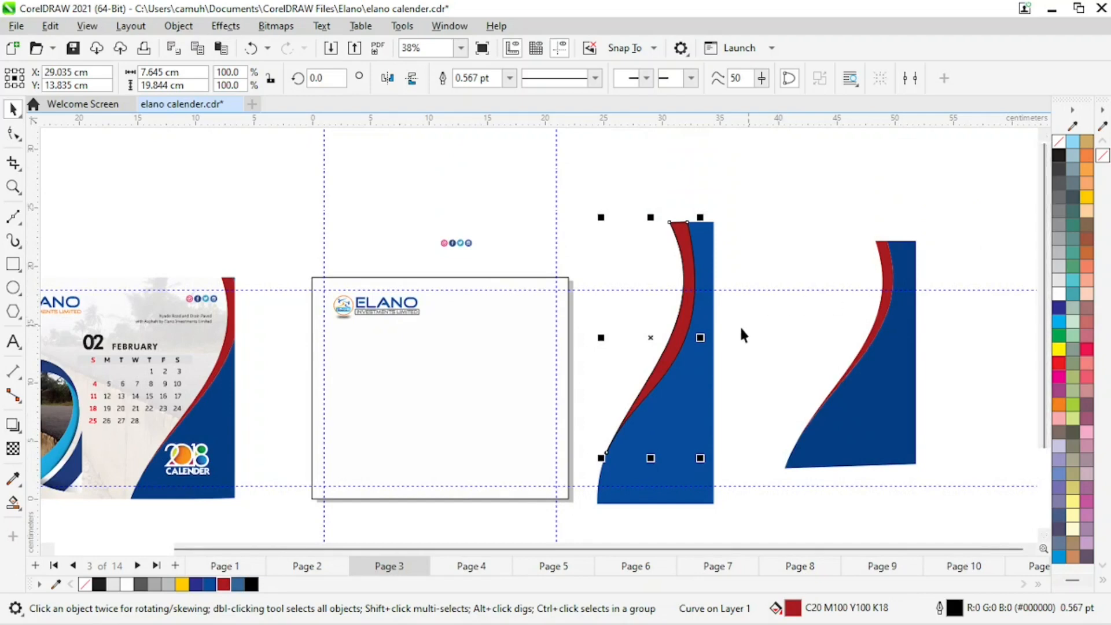
key(z)
drag(551, 149, 771, 484)
key(space)
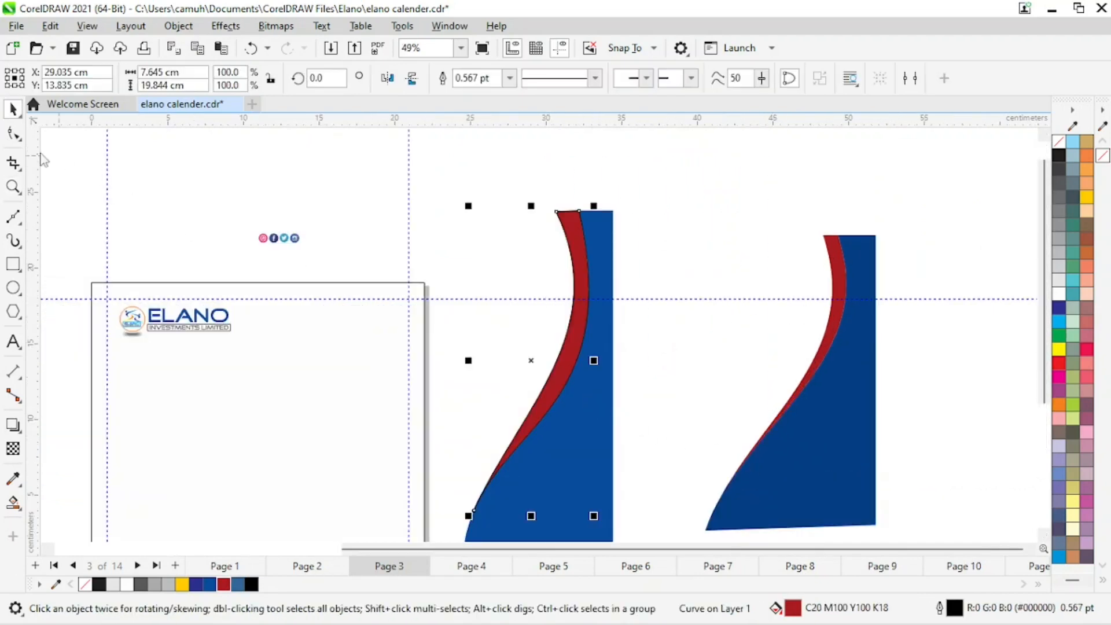
click(13, 134)
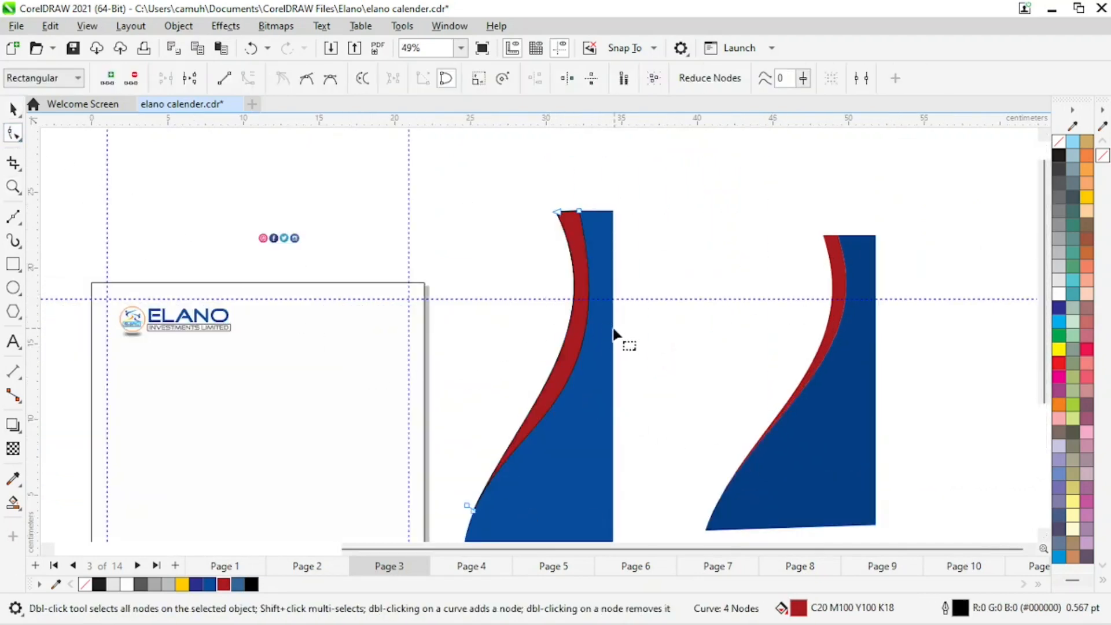
click(557, 214)
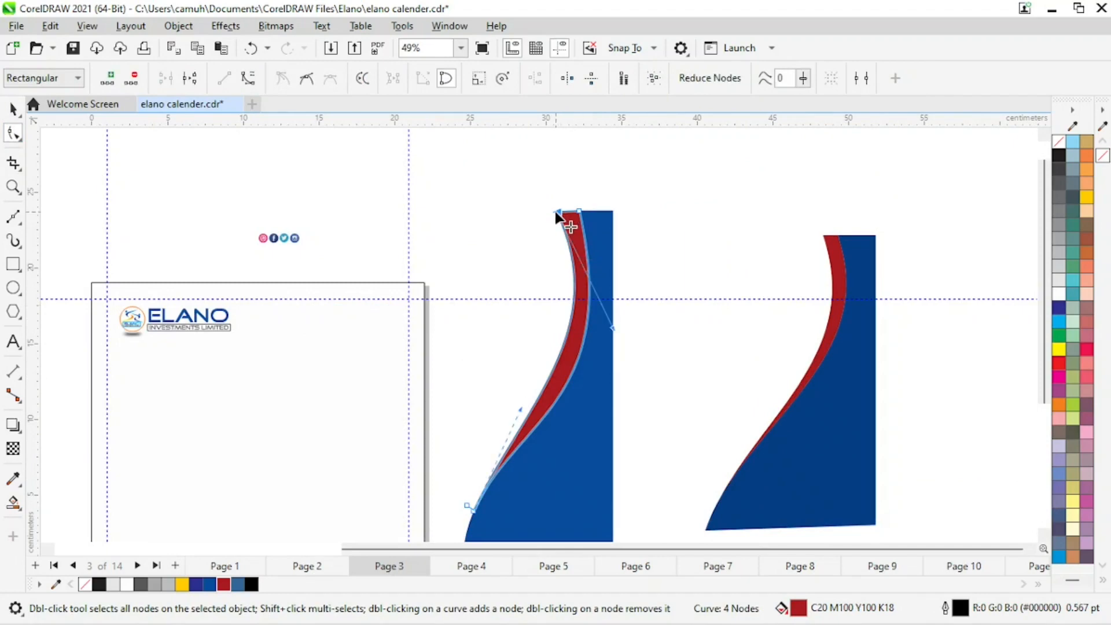
drag(613, 329, 596, 325)
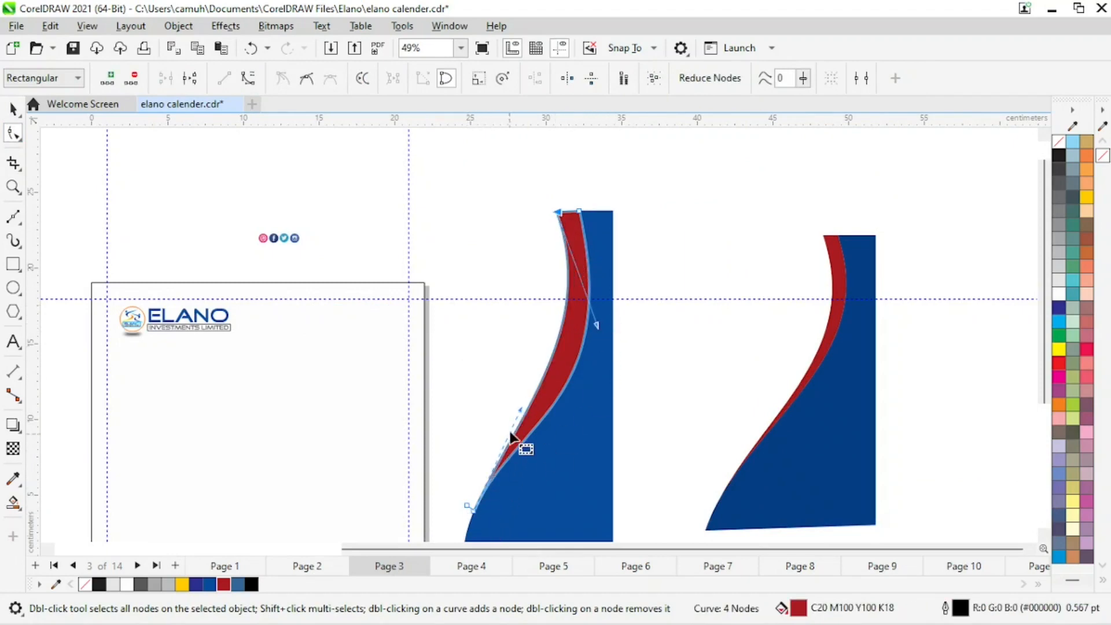
drag(521, 409, 499, 397)
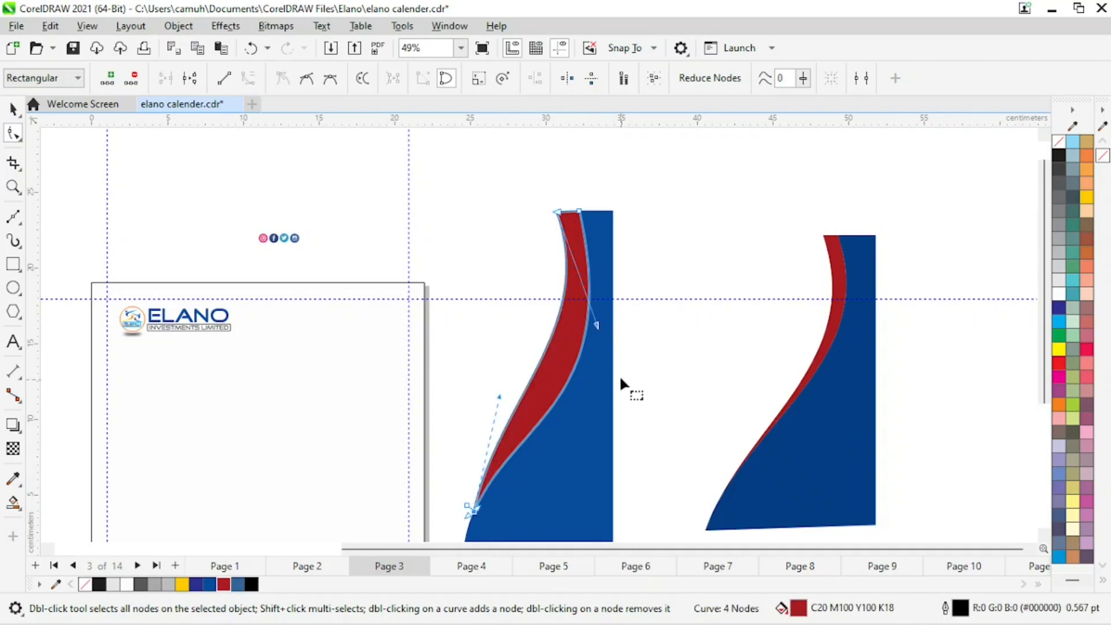
drag(597, 326, 602, 412)
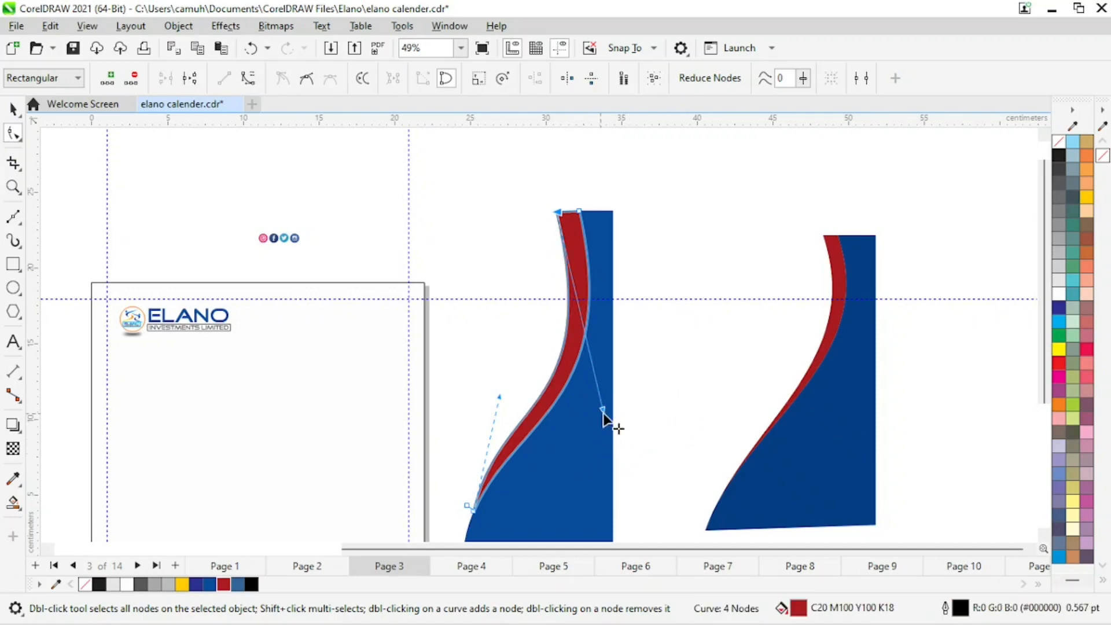
drag(603, 410, 604, 419)
key(space)
click(730, 215)
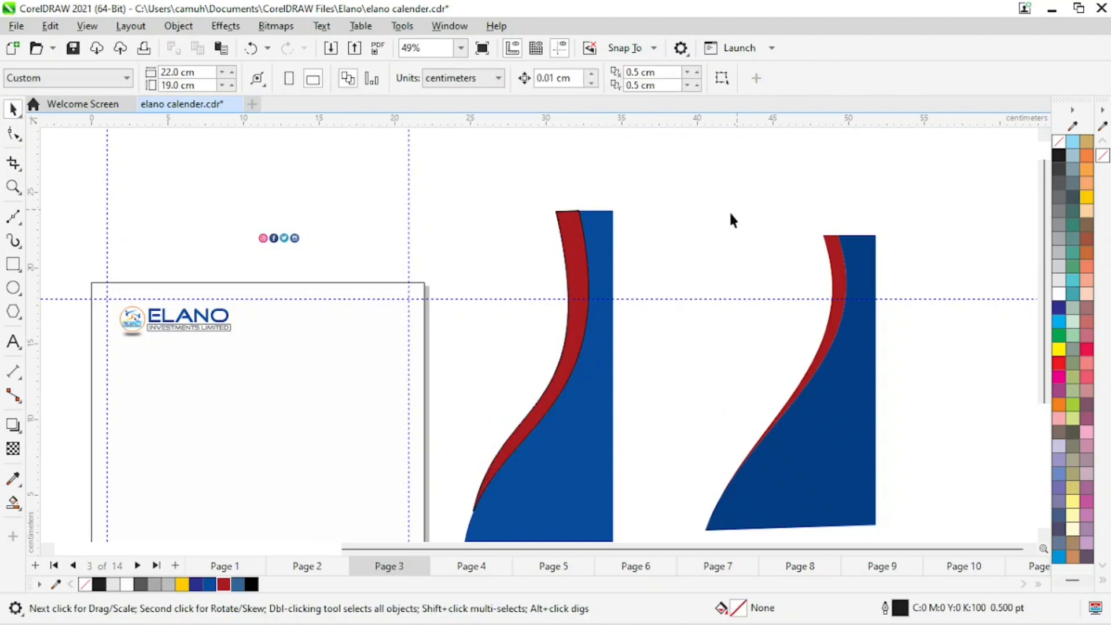
Remove the outline from the red curved strip.
click(576, 242)
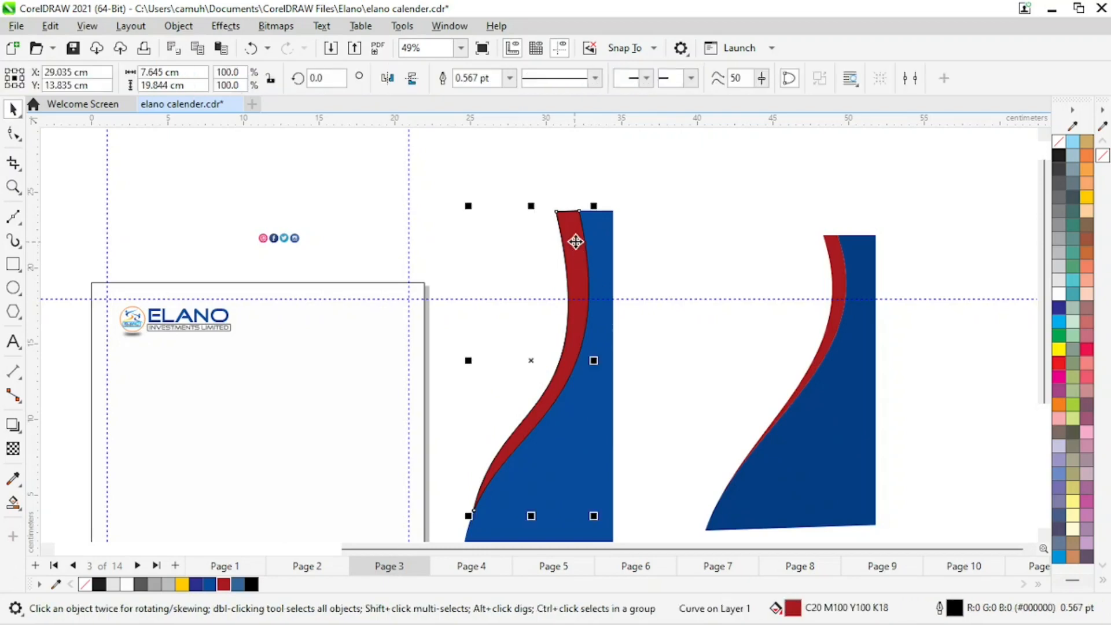
right_click(1067, 143)
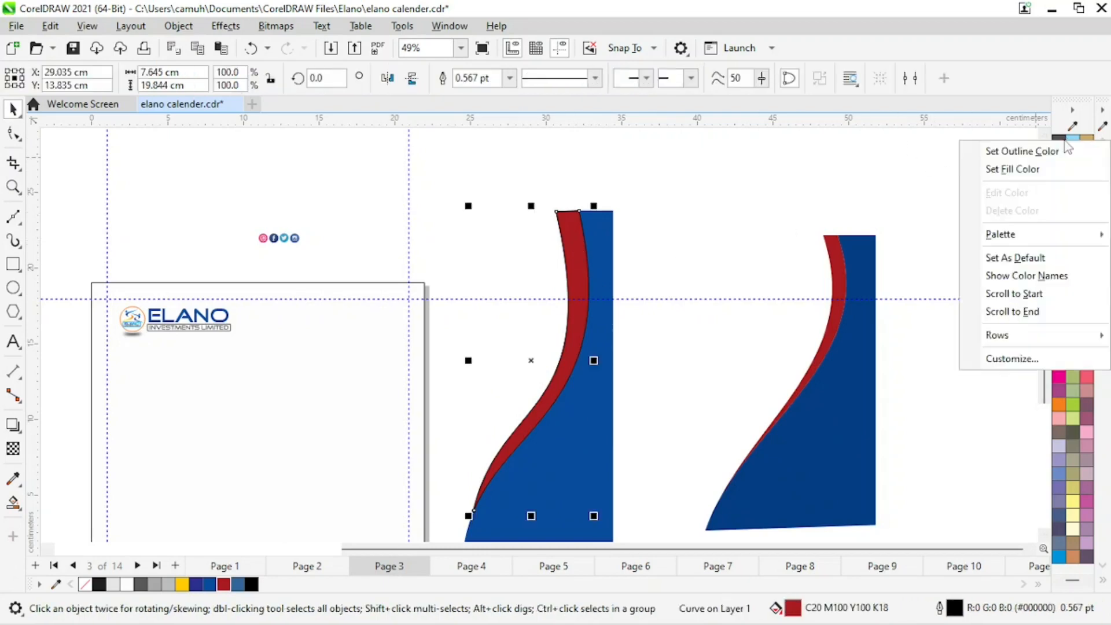
click(1017, 149)
click(484, 372)
key(z)
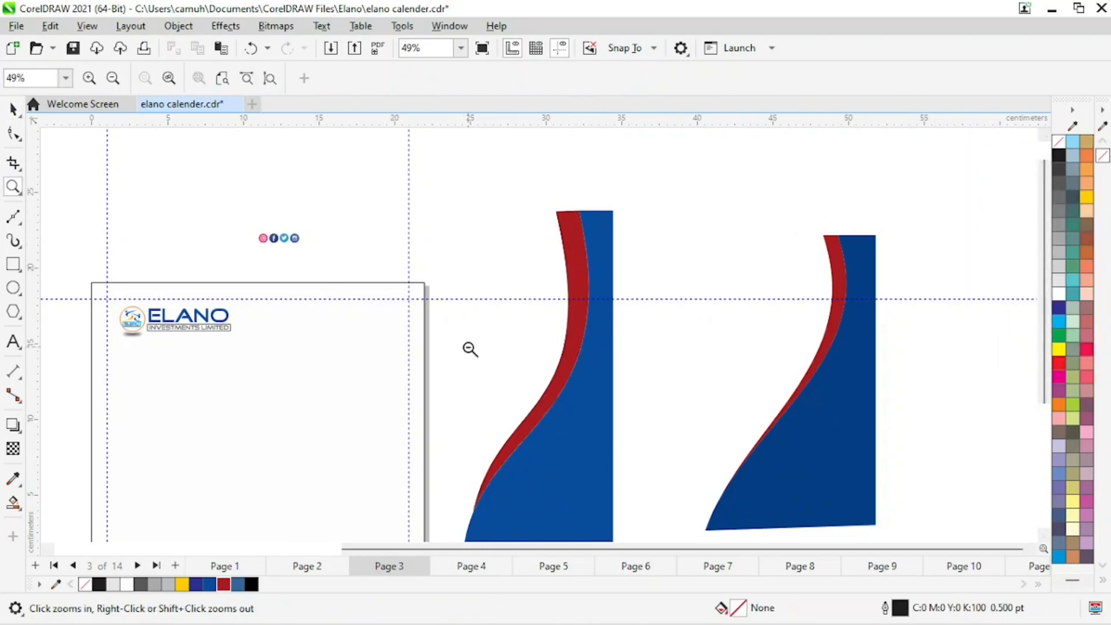
right_click(478, 371)
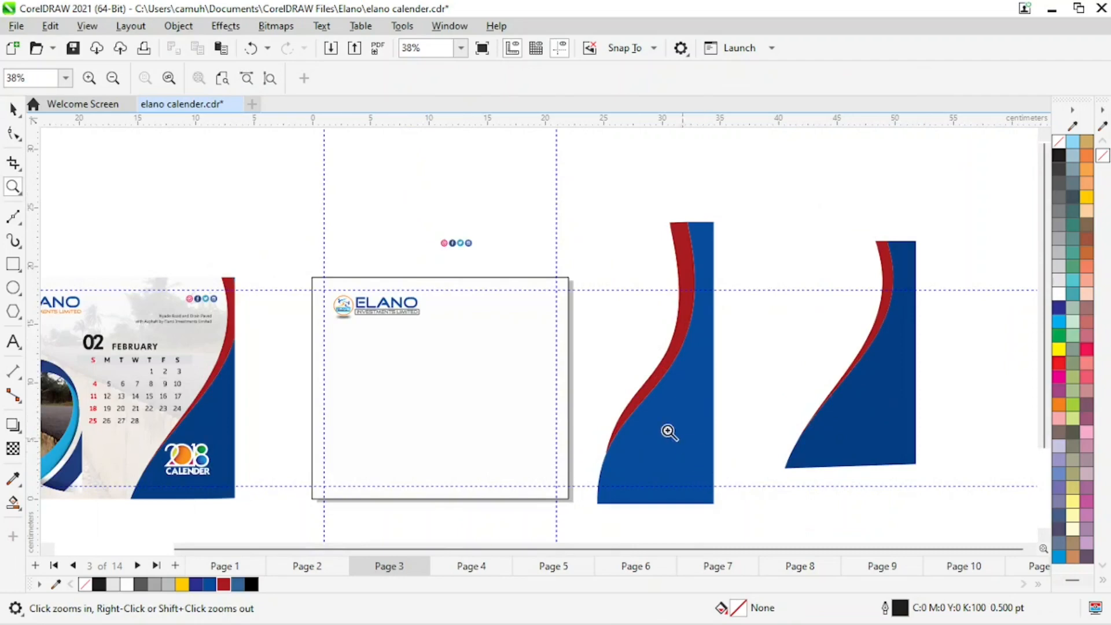
key(space)
drag(718, 498, 754, 544)
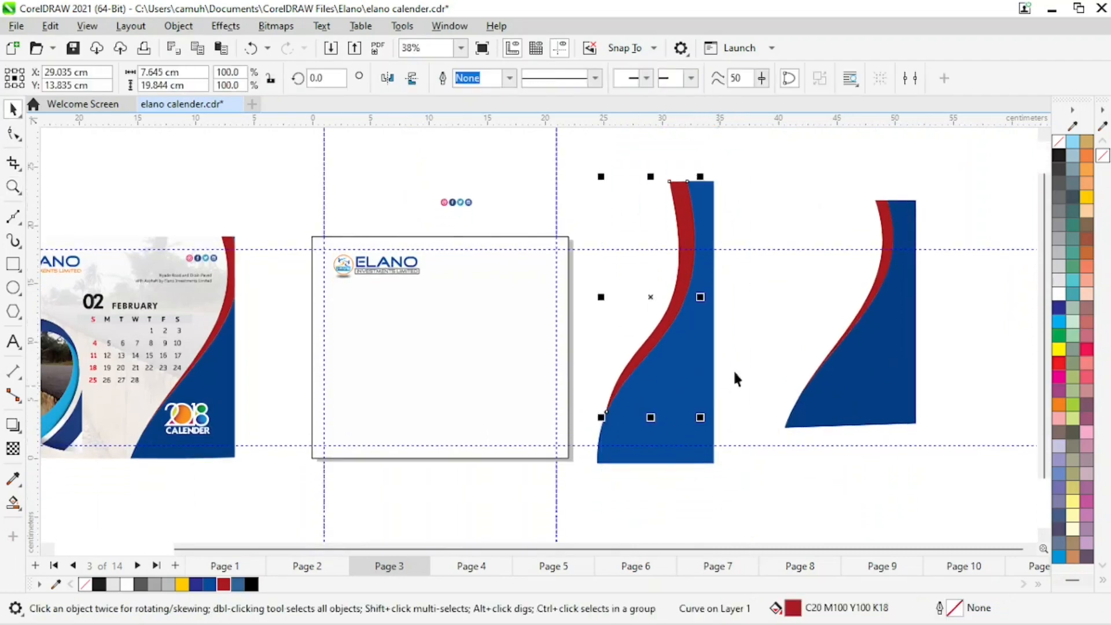
click(623, 237)
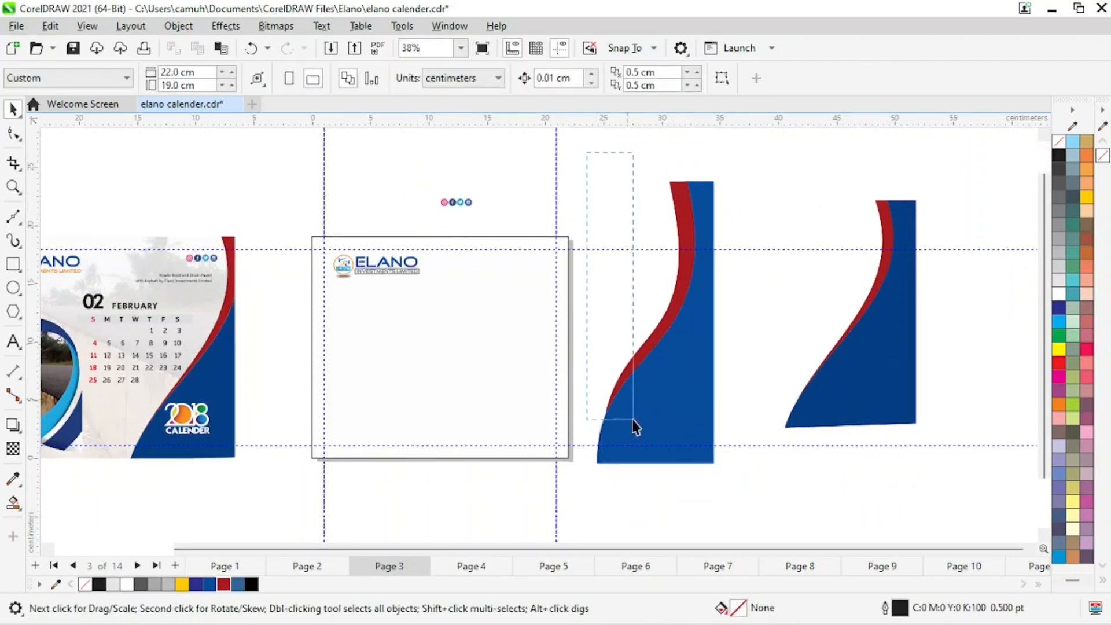
Group the blue and red curved strips and scale the group down to about 83% of its height.
drag(635, 426, 772, 484)
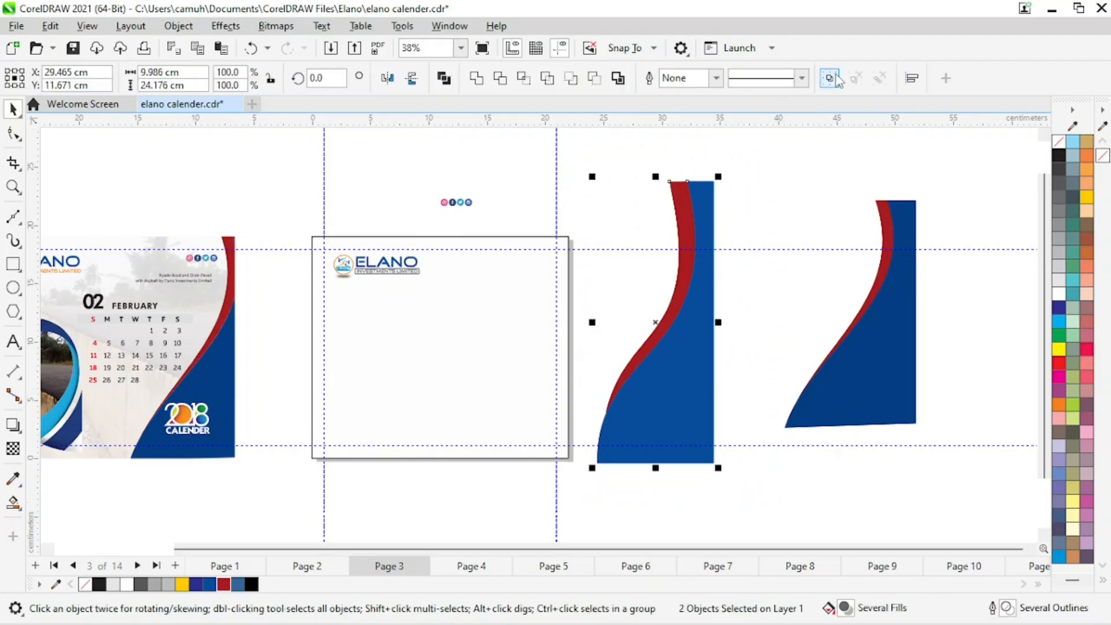
click(831, 78)
drag(718, 177, 697, 227)
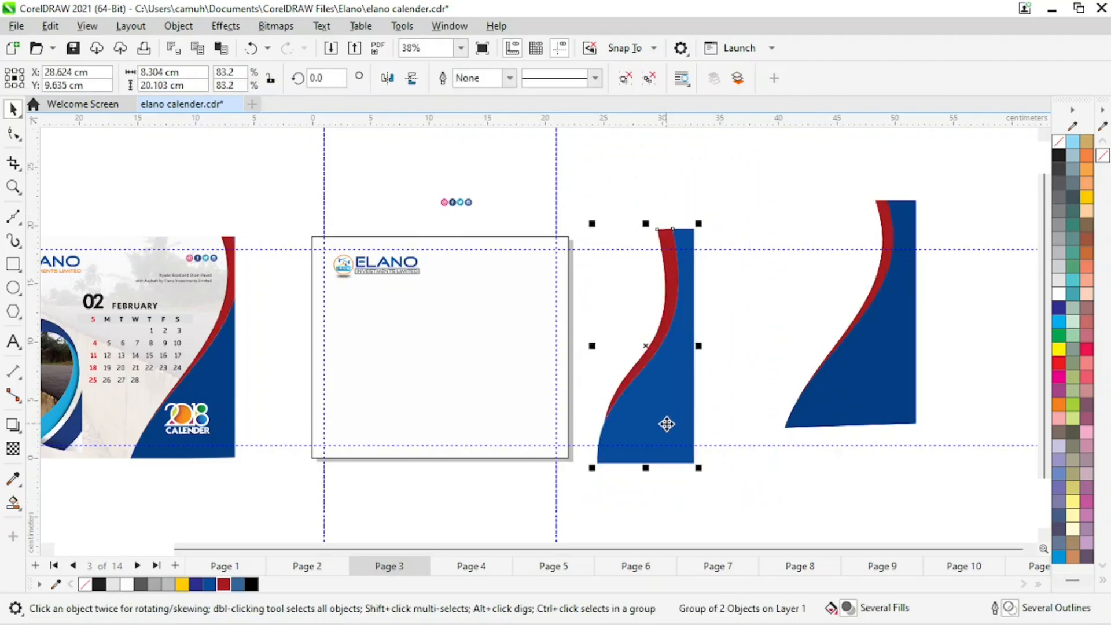
Move the grouped strips onto the right edge of the new page and nudge them down into place.
drag(665, 422, 577, 408)
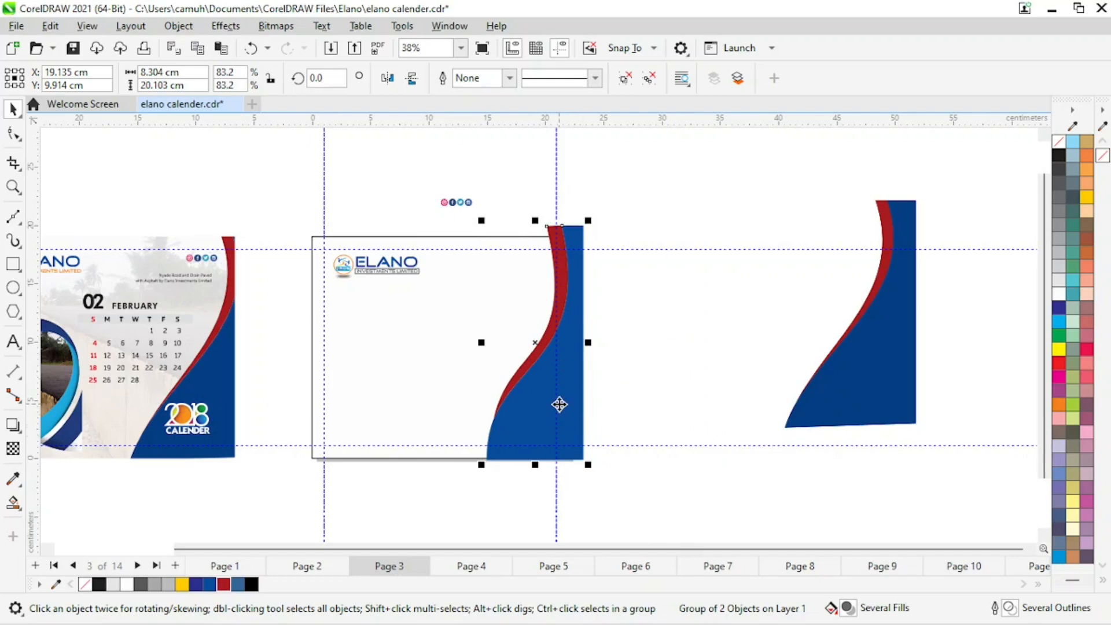
key(Down)
key(Down)
key(Down)
key(Down)
key(Down)
key(Down)
key(Down)
key(Down)
key(Down)
key(Down)
key(Down)
key(Down)
key(Down)
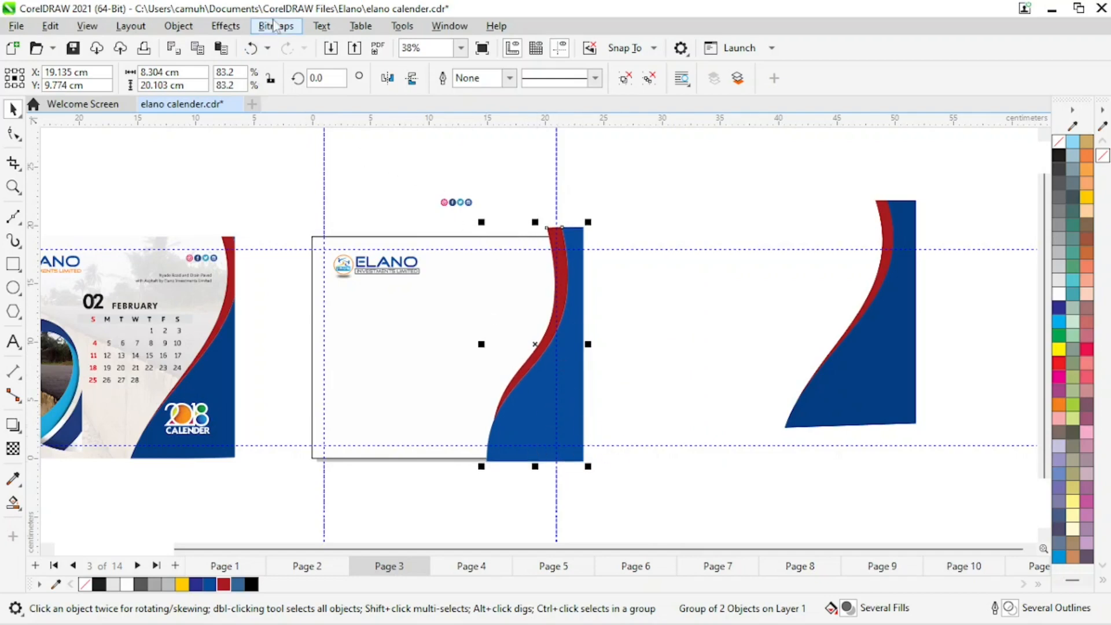
Place the grouped strips inside the page's background frame with PowerClip.
click(178, 26)
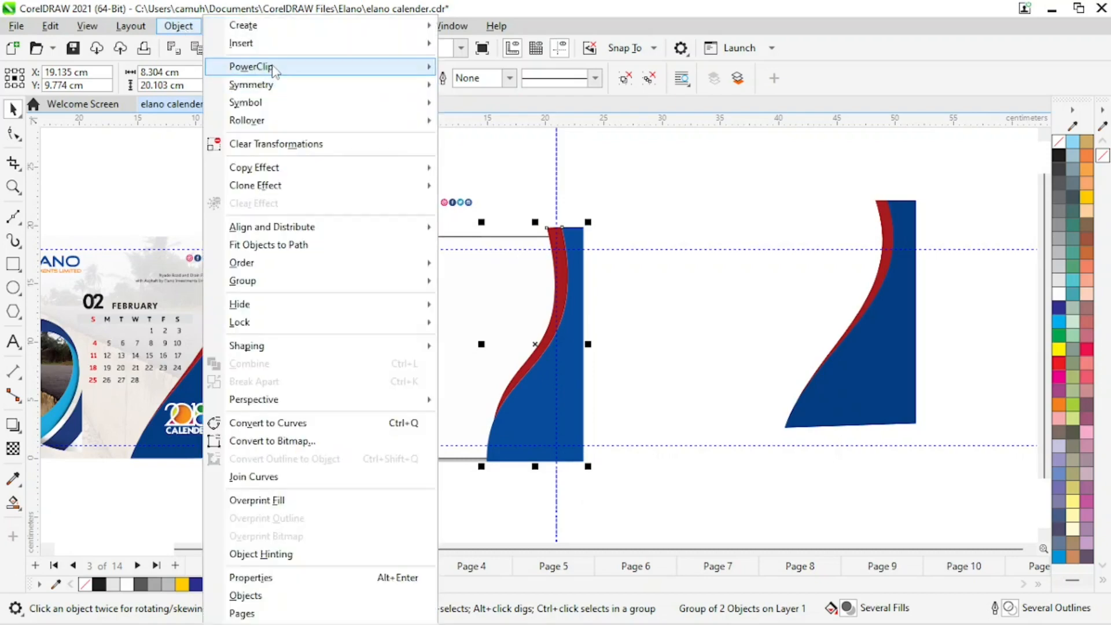
mouse_move(274, 66)
click(508, 67)
click(416, 350)
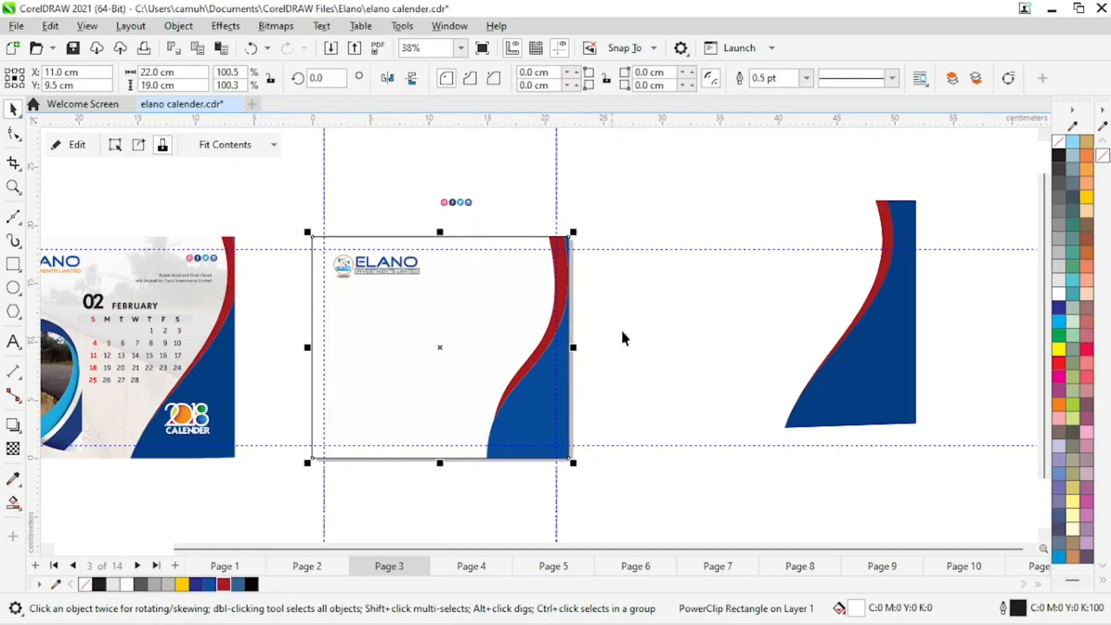
click(622, 338)
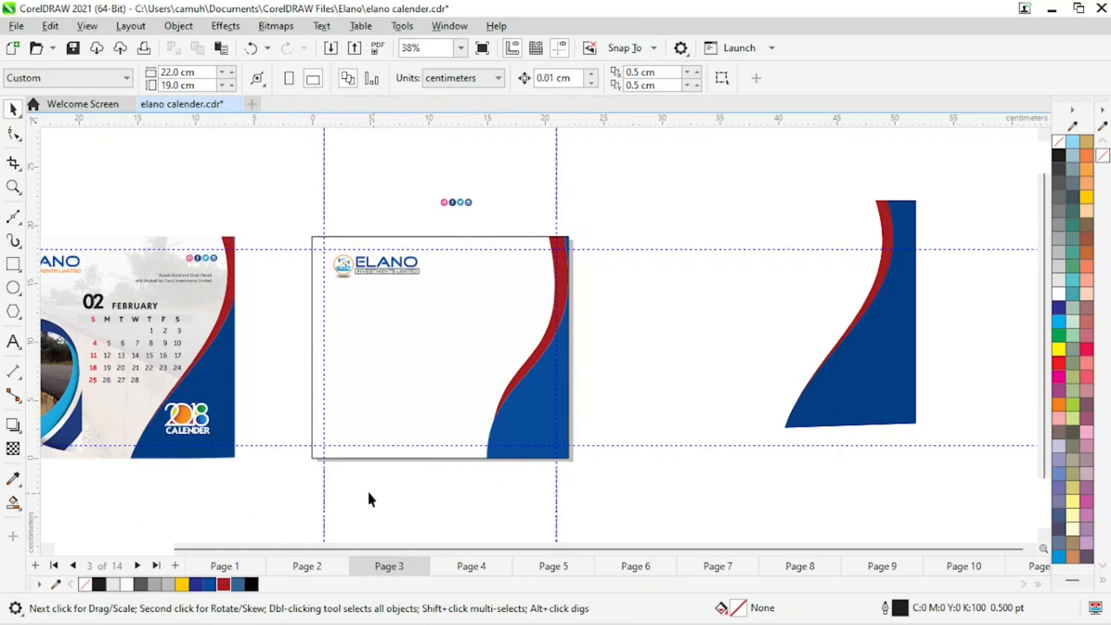
Delete the leftover blue-red strip copy lying beside the page.
key(z)
right_click(343, 382)
drag(180, 379, 415, 526)
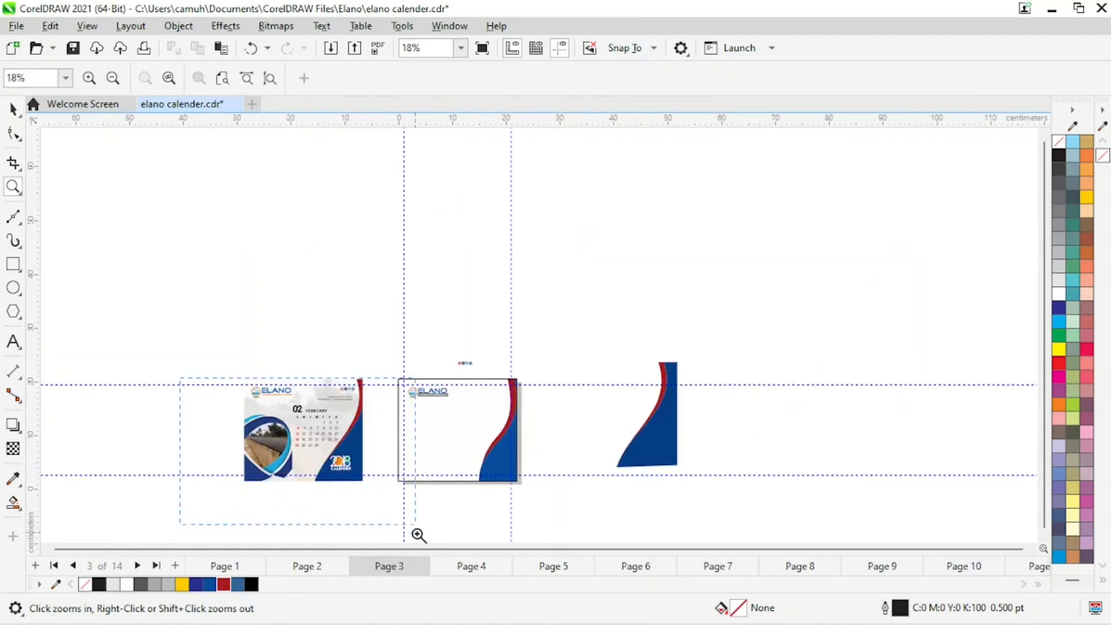
key(space)
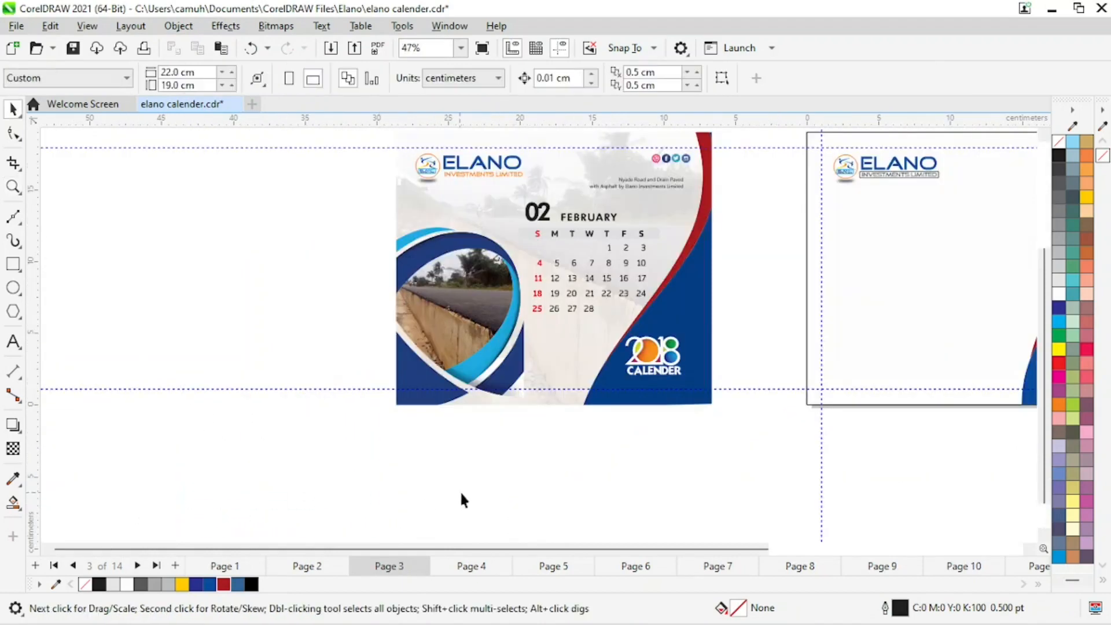
click(501, 329)
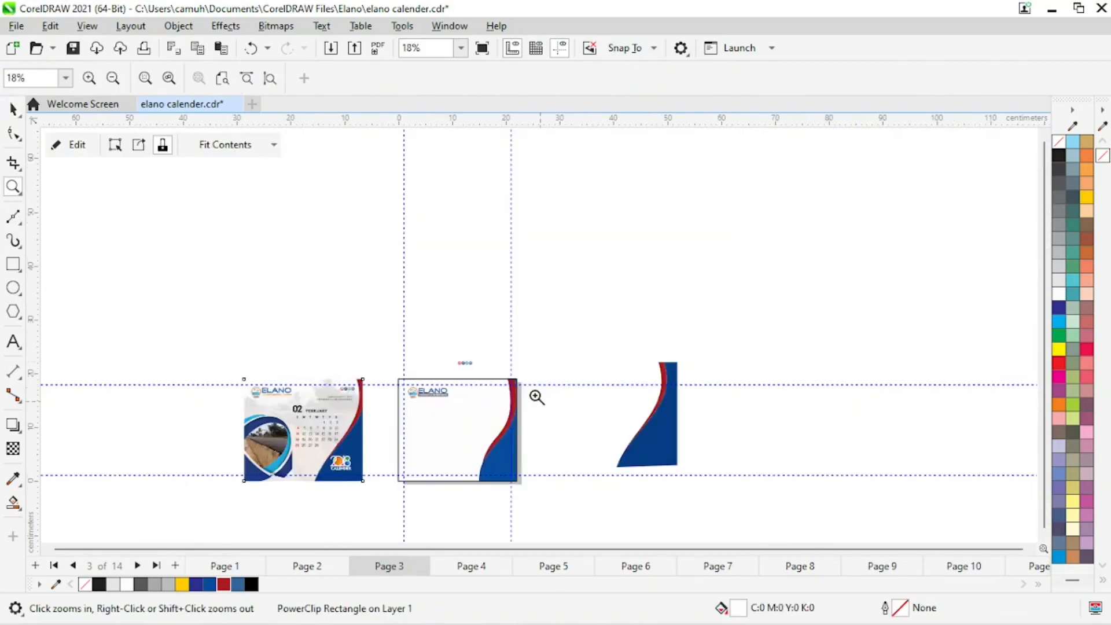
drag(299, 267, 728, 518)
key(space)
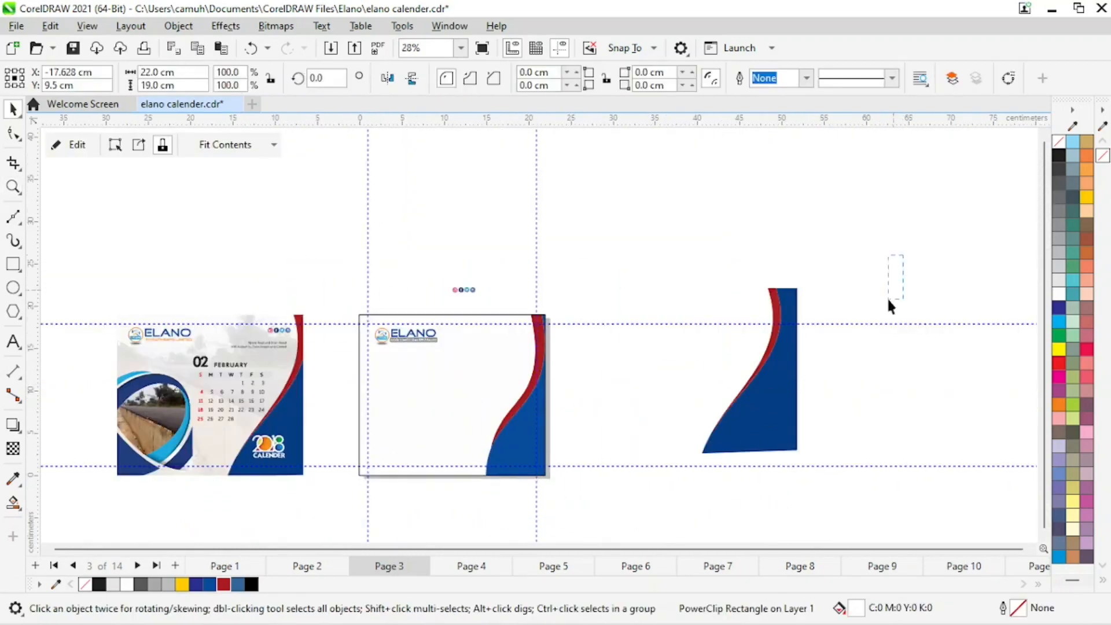
drag(900, 255, 668, 517)
key(Delete)
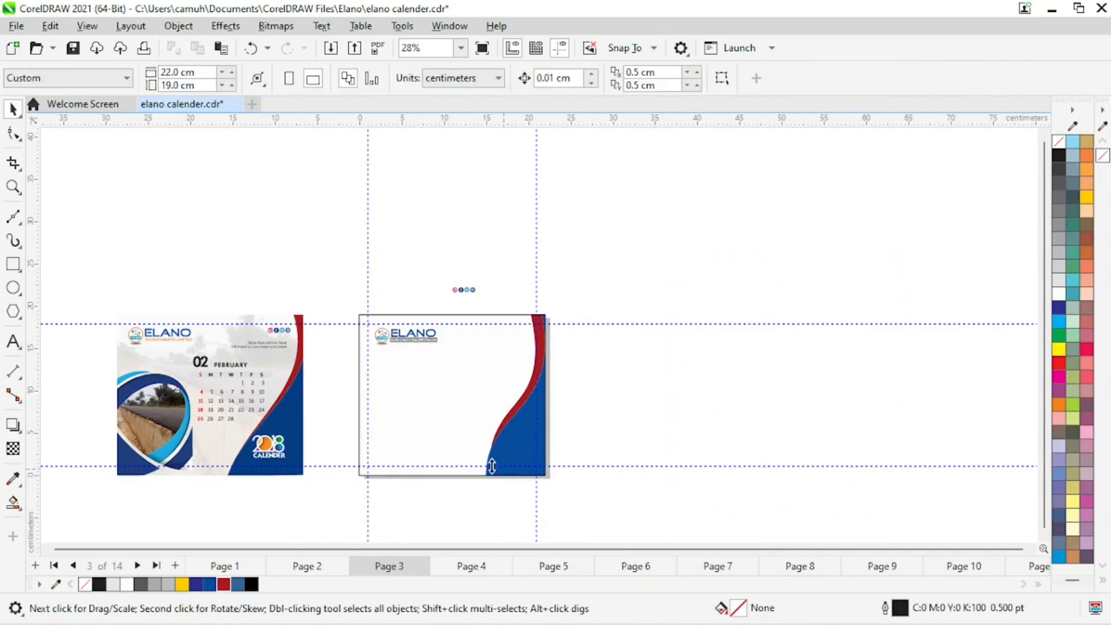
Zoom in to examine the original calendar's circular photo frame design.
key(space)
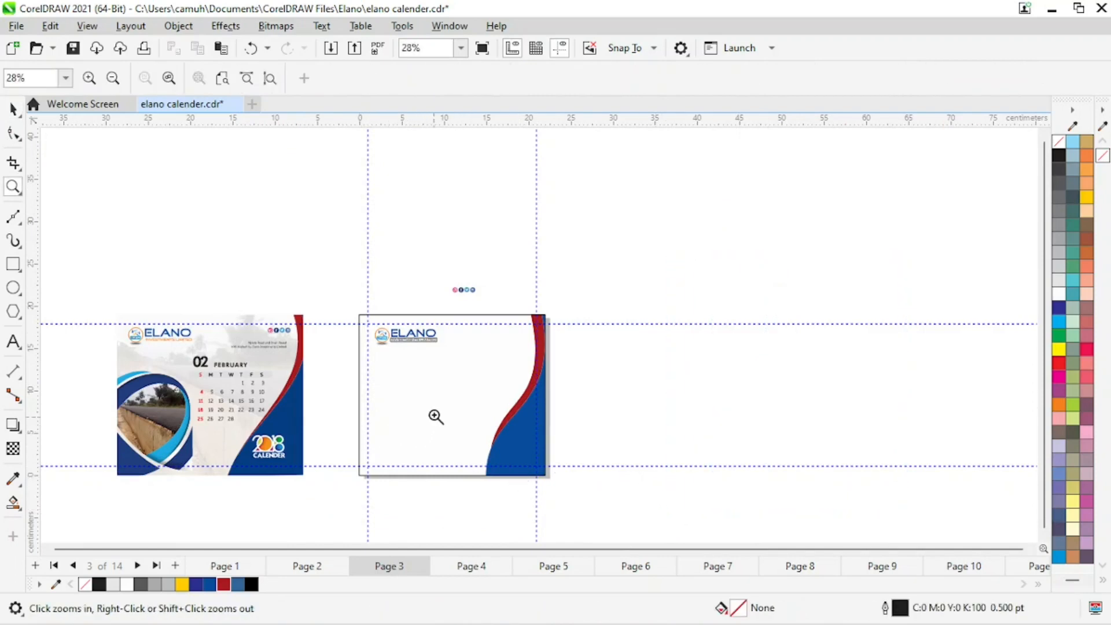
key(space)
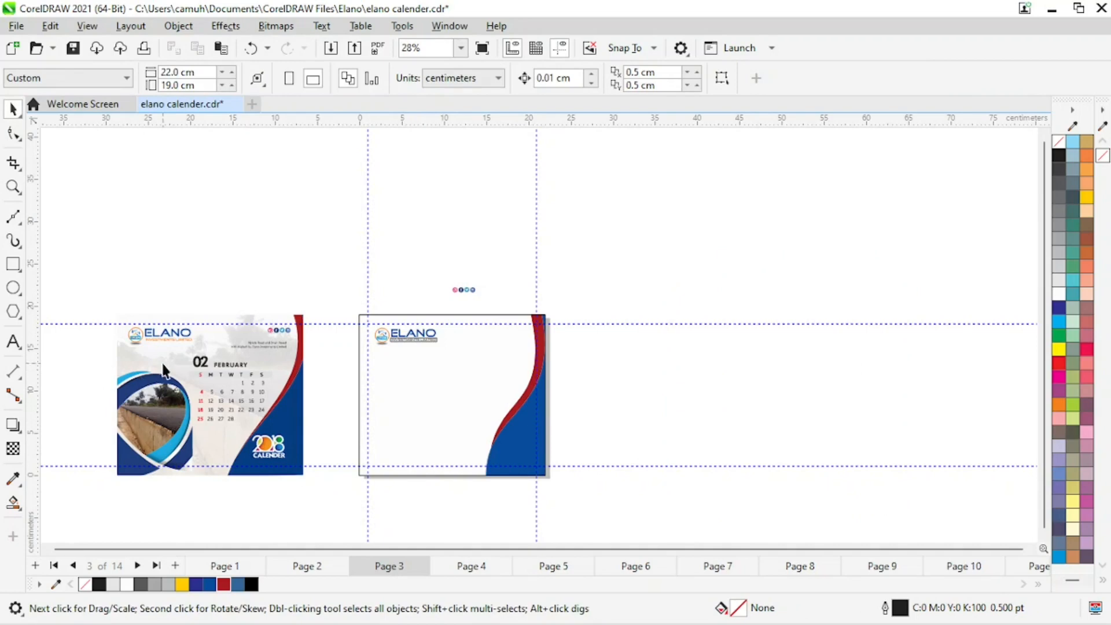
key(space)
drag(95, 352, 223, 484)
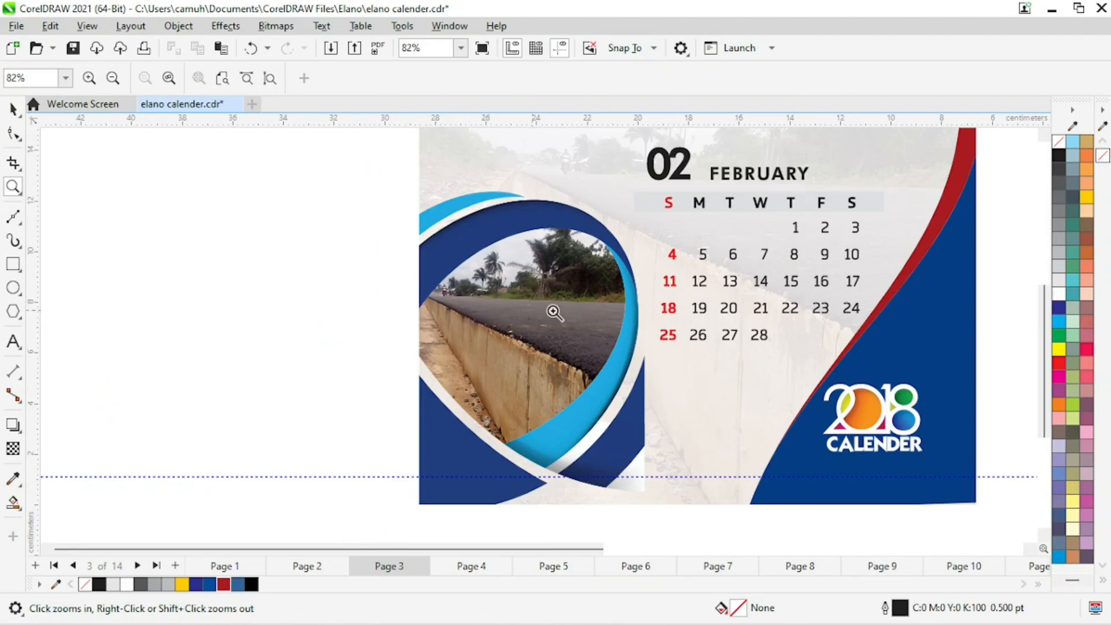
right_click(596, 315)
key(space)
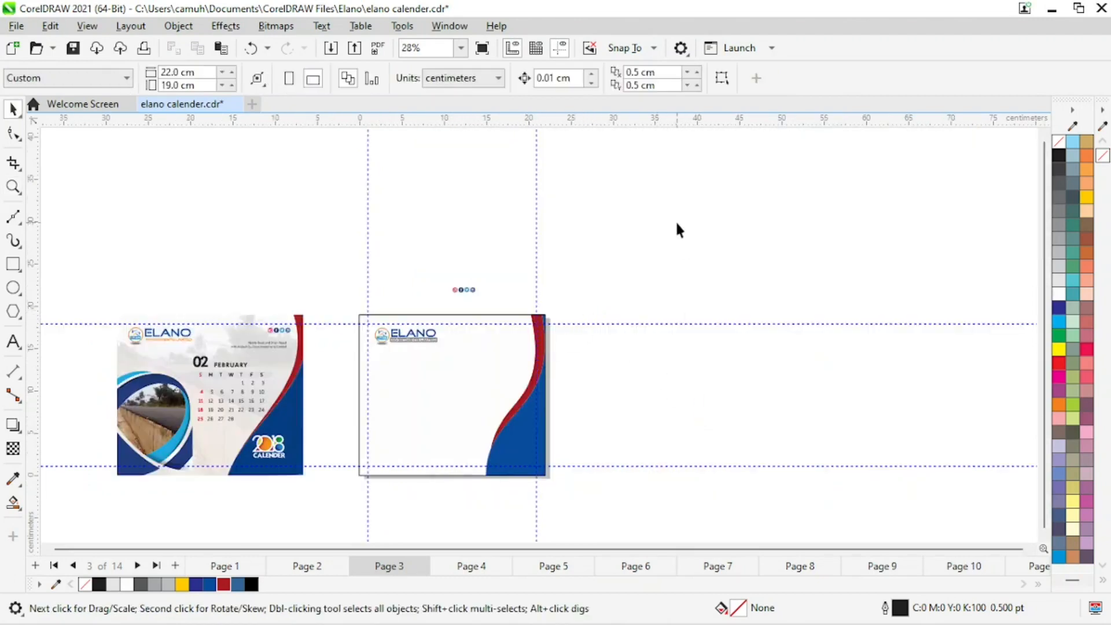
Import the file elements 1 from the Desktop's Youtube Tutorials folder and place it on the canvas.
right_click(676, 222)
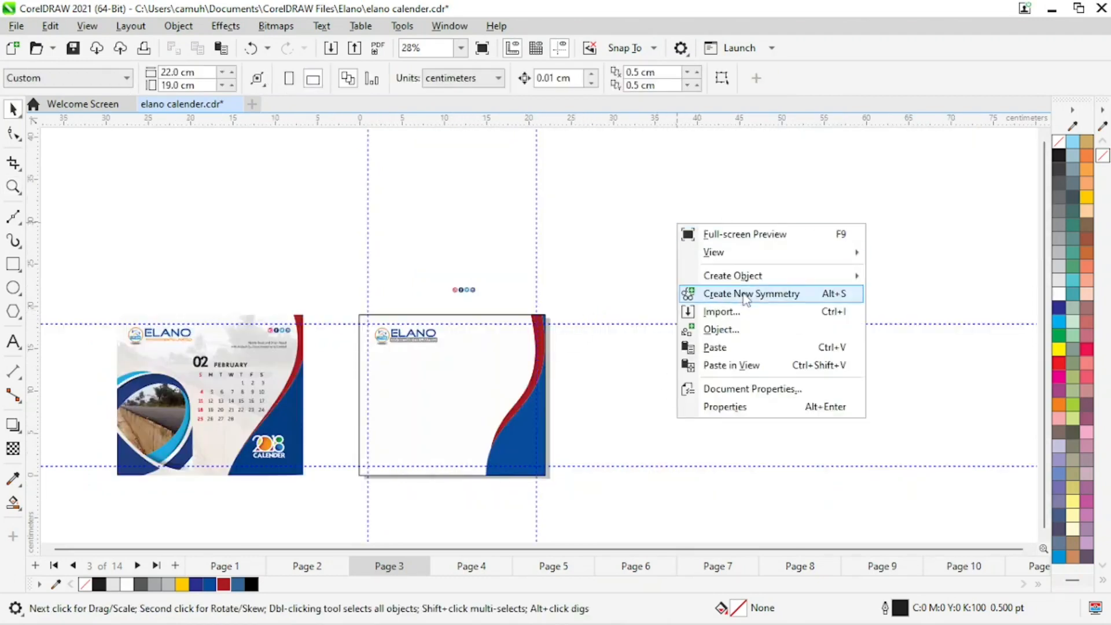
click(735, 313)
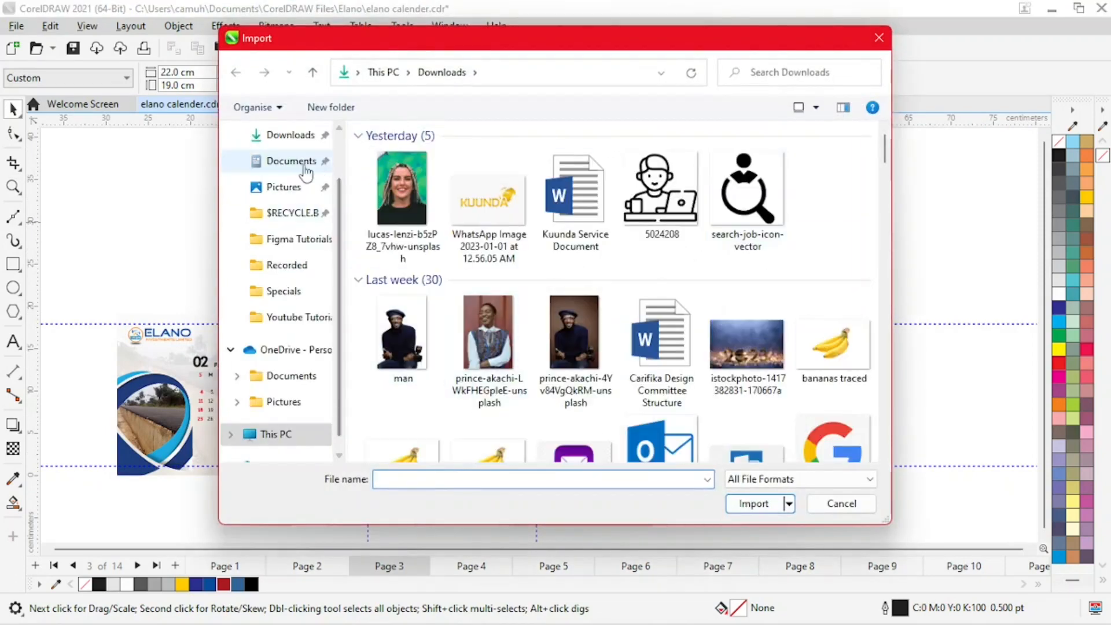
scroll(272, 237, up, 2)
click(284, 167)
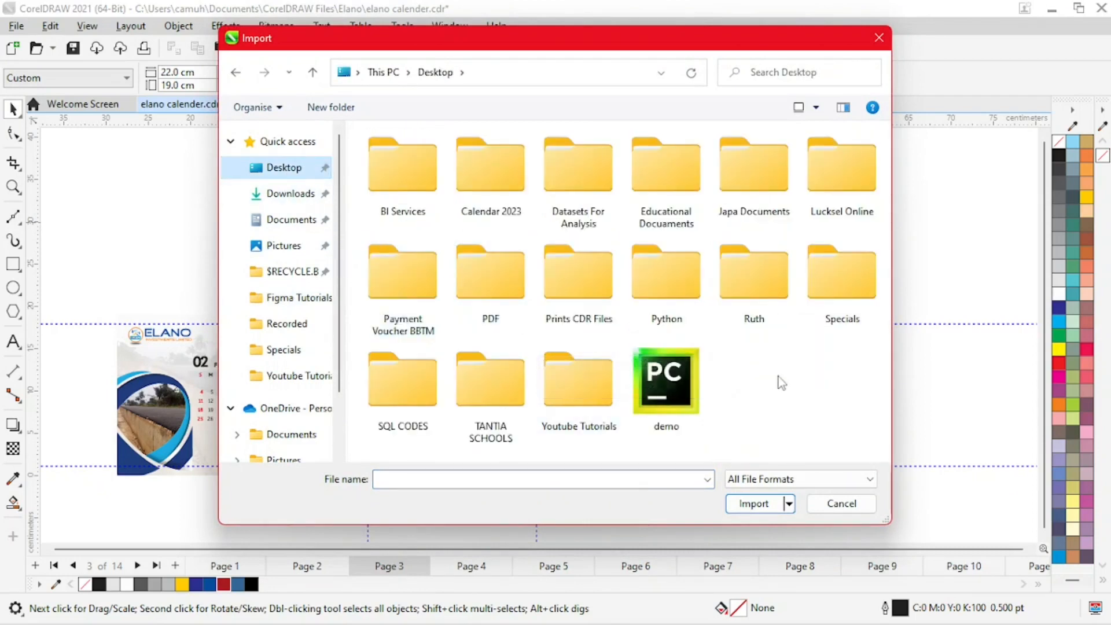
double_click(598, 398)
click(838, 174)
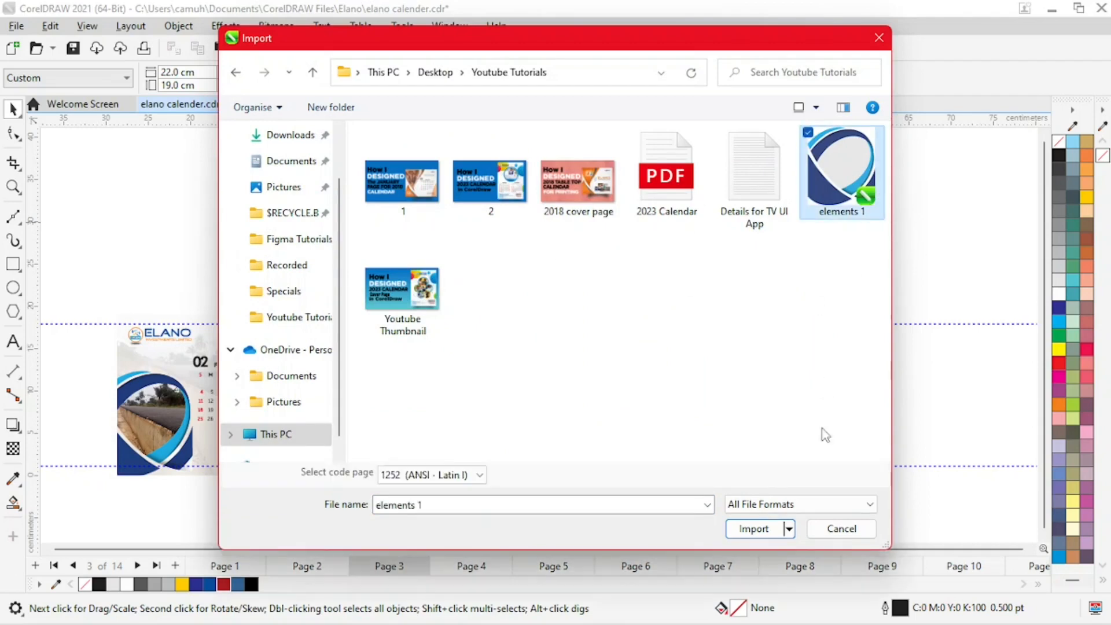
click(755, 533)
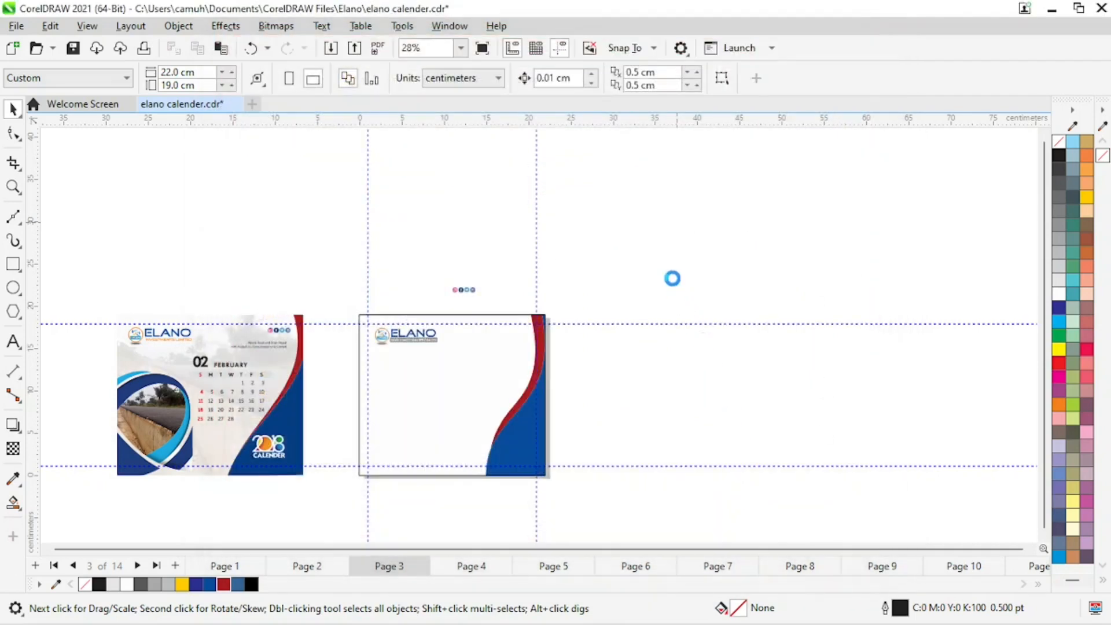
click(570, 369)
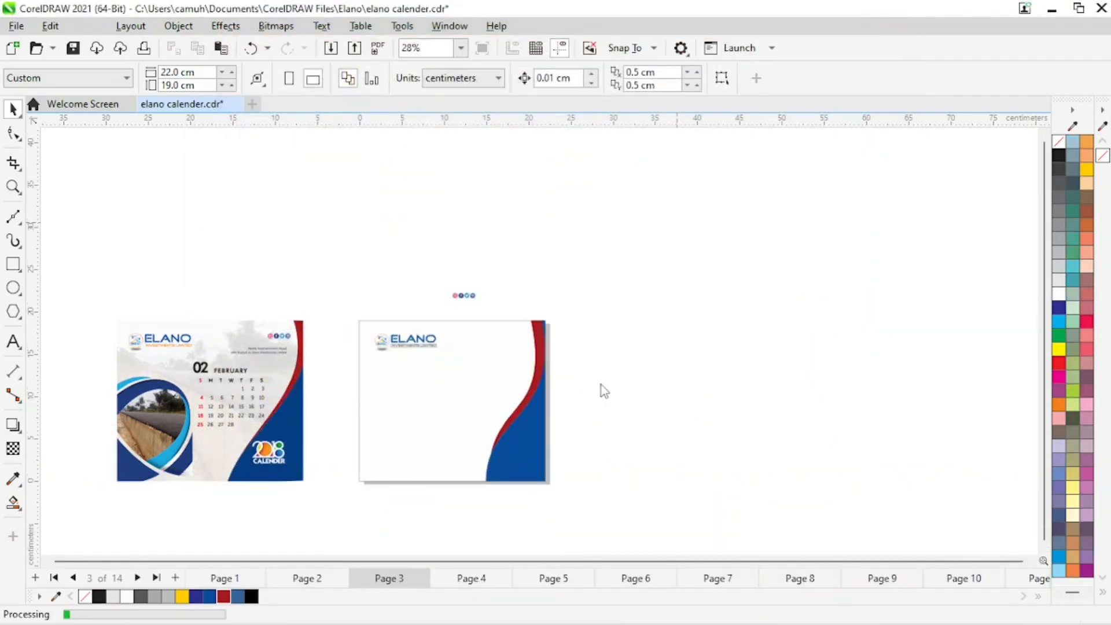
Move the imported circle graphic onto the page's lower-left corner.
click(628, 333)
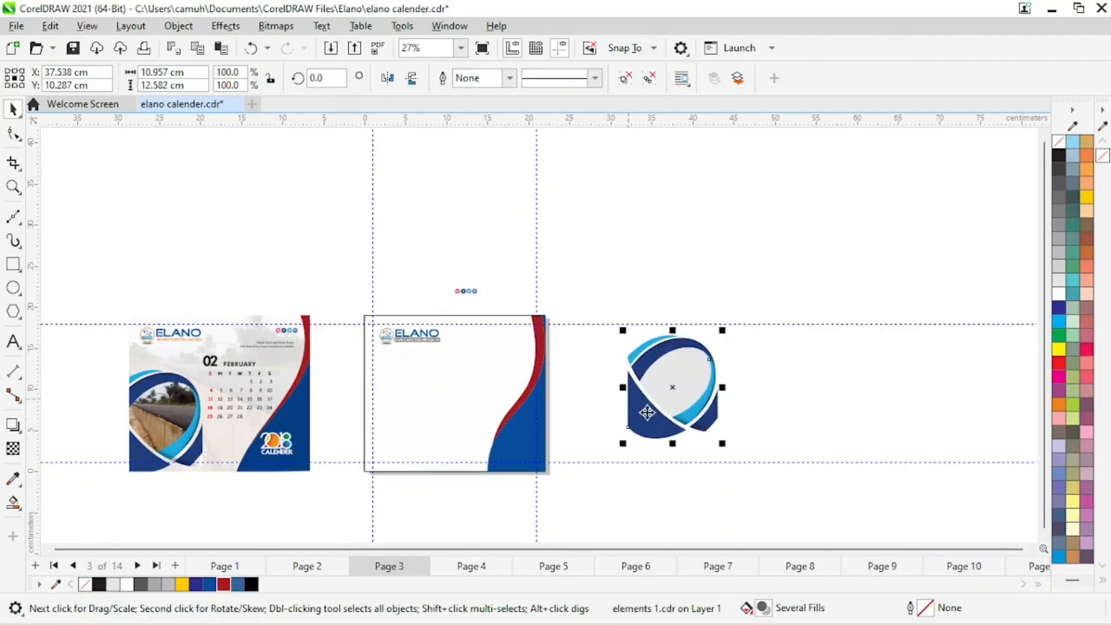
click(849, 377)
click(660, 427)
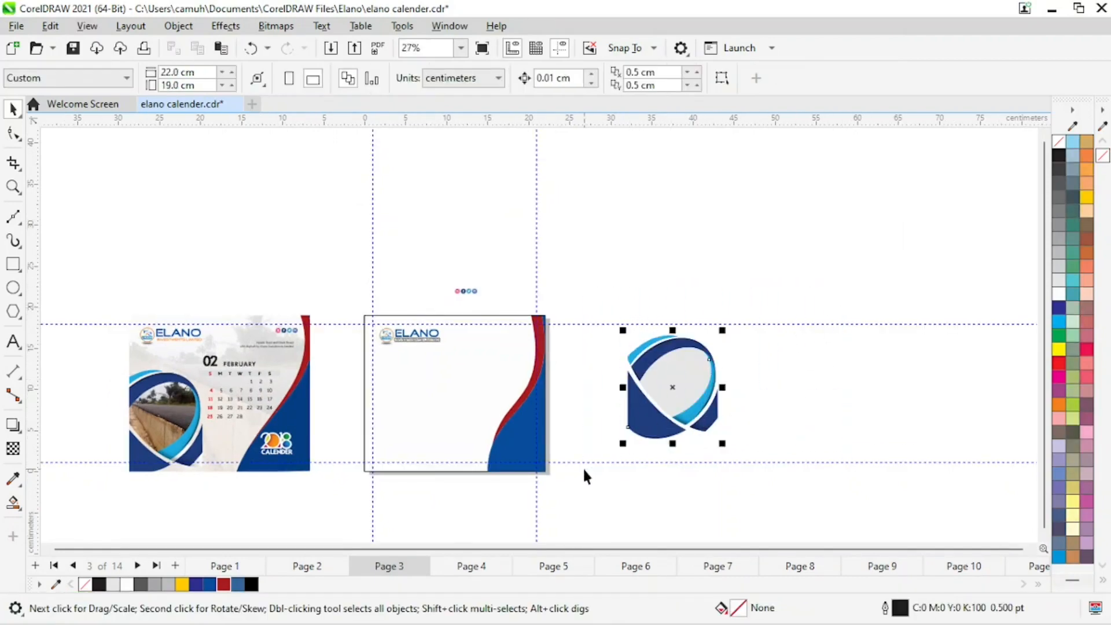
drag(687, 384, 424, 428)
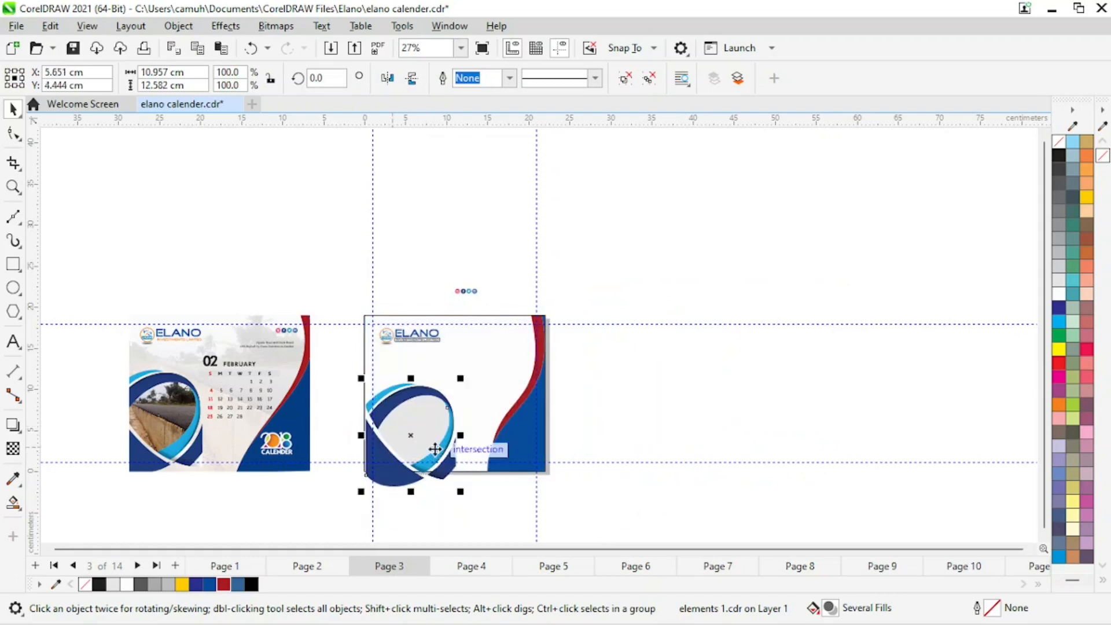
Place the circle graphic inside the page's background frame with PowerClip.
key(z)
drag(330, 277, 634, 503)
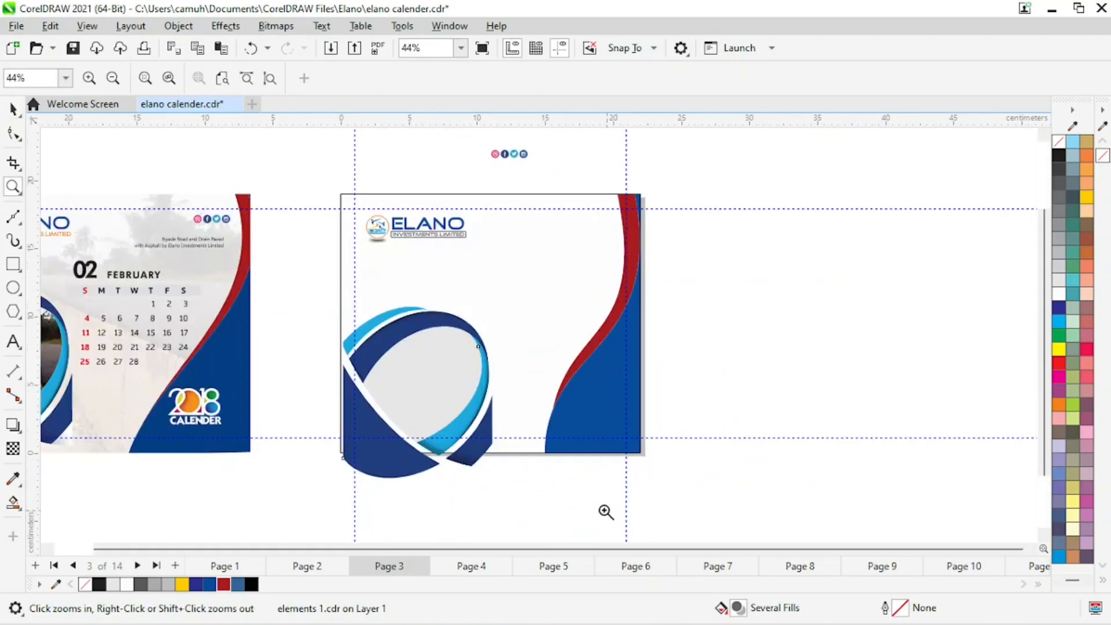
key(space)
click(498, 519)
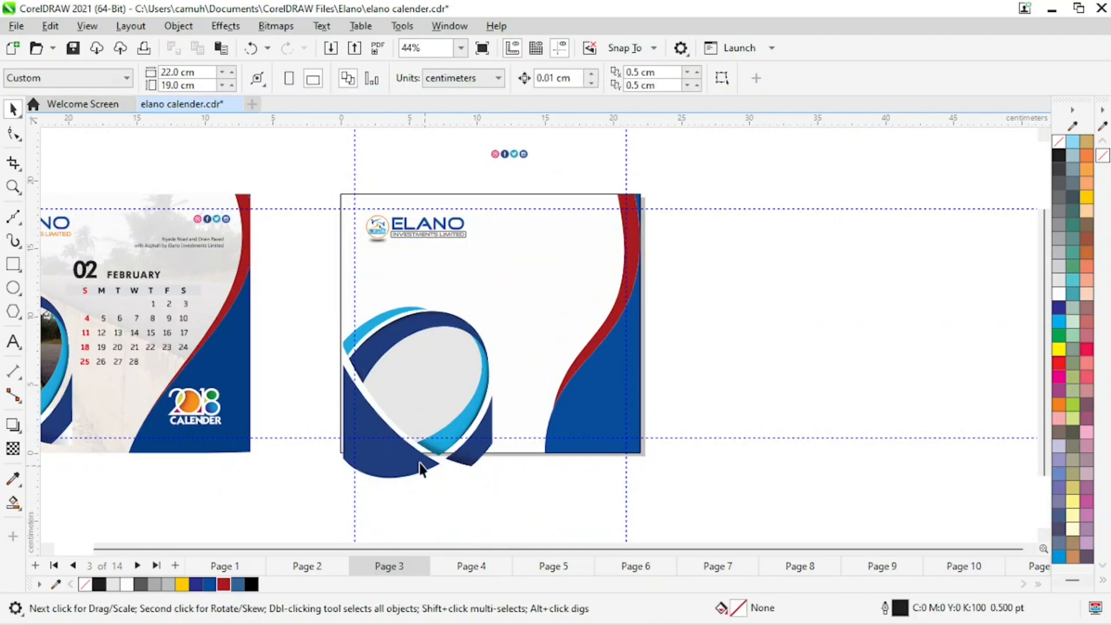
click(385, 426)
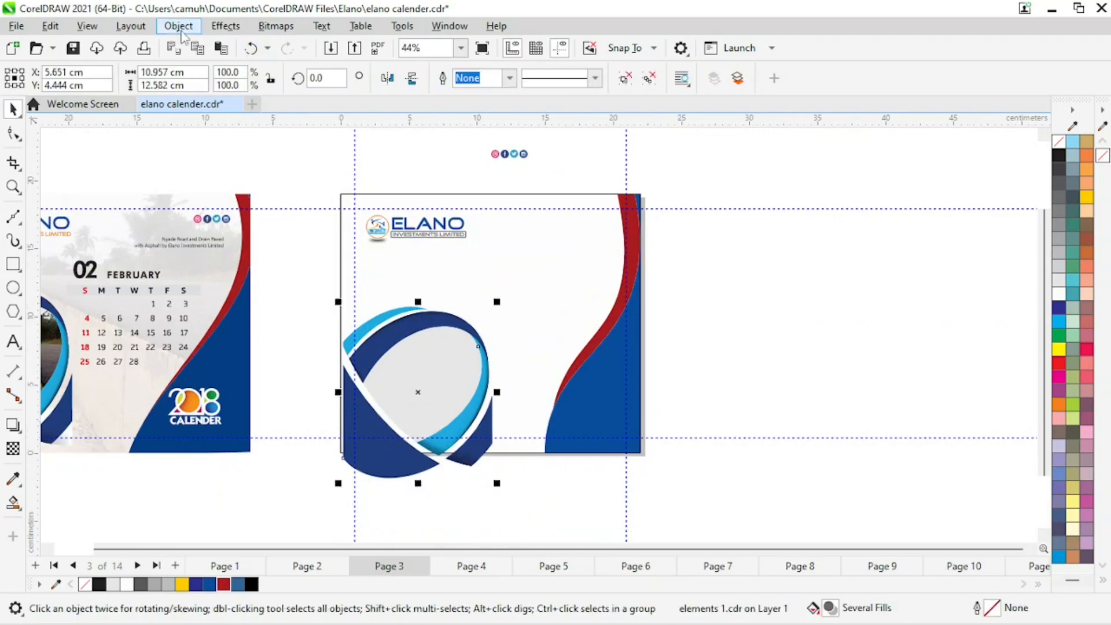
click(179, 26)
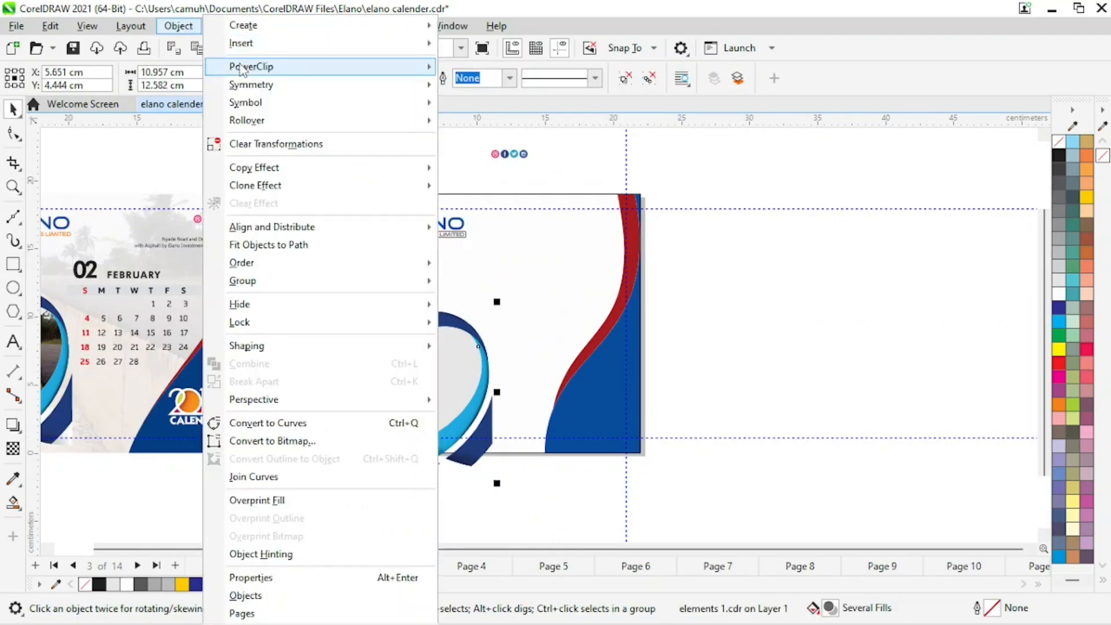
mouse_move(243, 67)
click(498, 68)
click(491, 268)
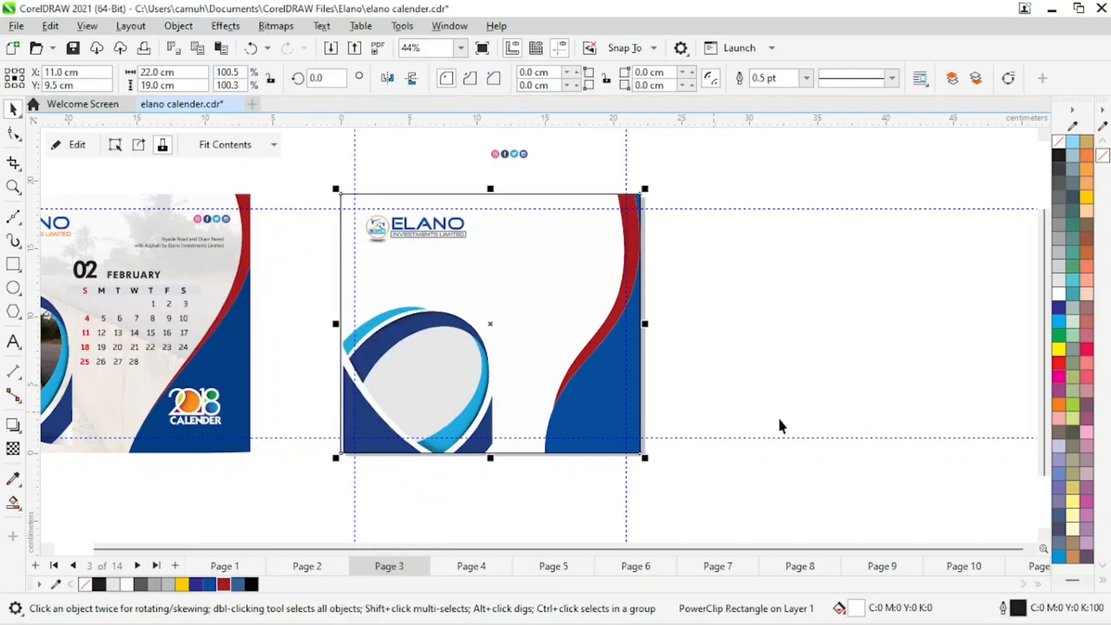
click(549, 475)
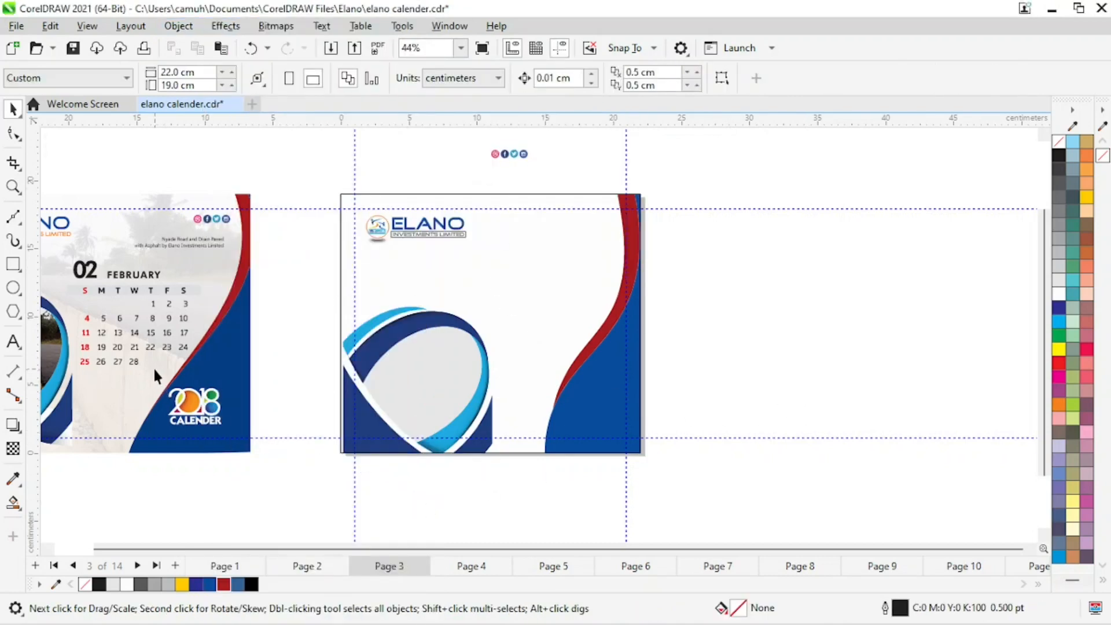
Nudge the circle graphic slightly up and left inside the new page's PowerClip frame.
key(z)
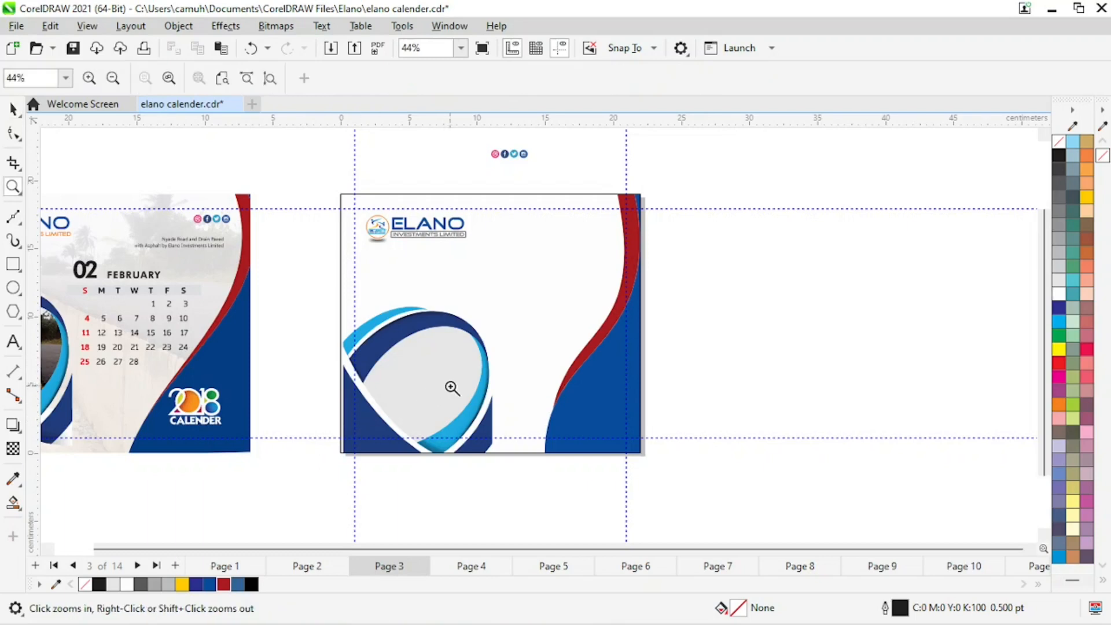
right_click(453, 380)
drag(210, 252, 647, 544)
key(space)
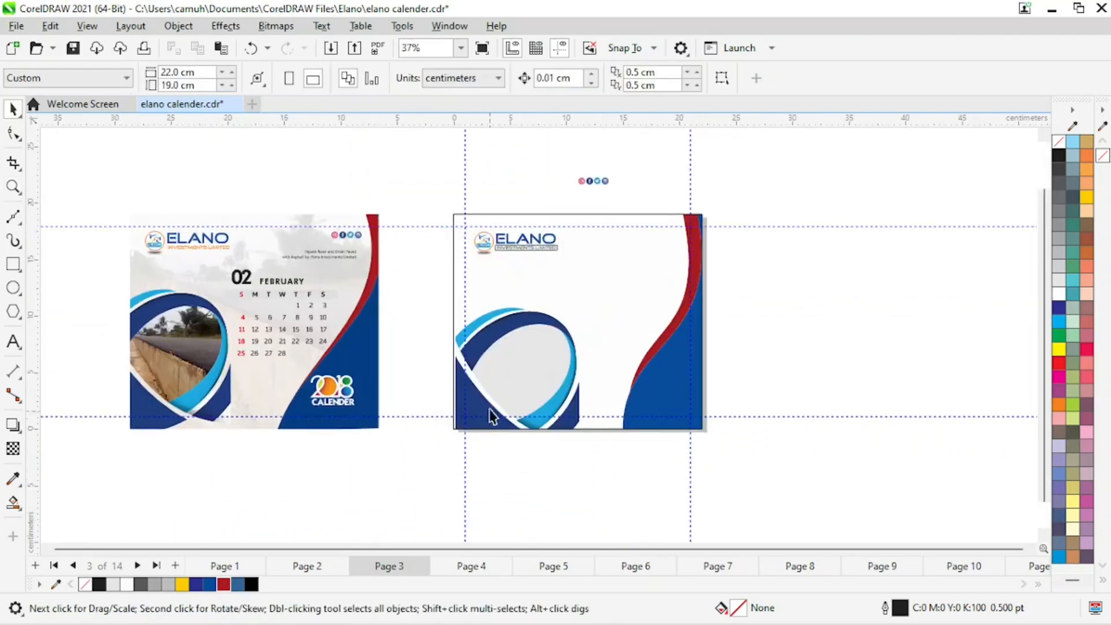
click(484, 374)
click(65, 145)
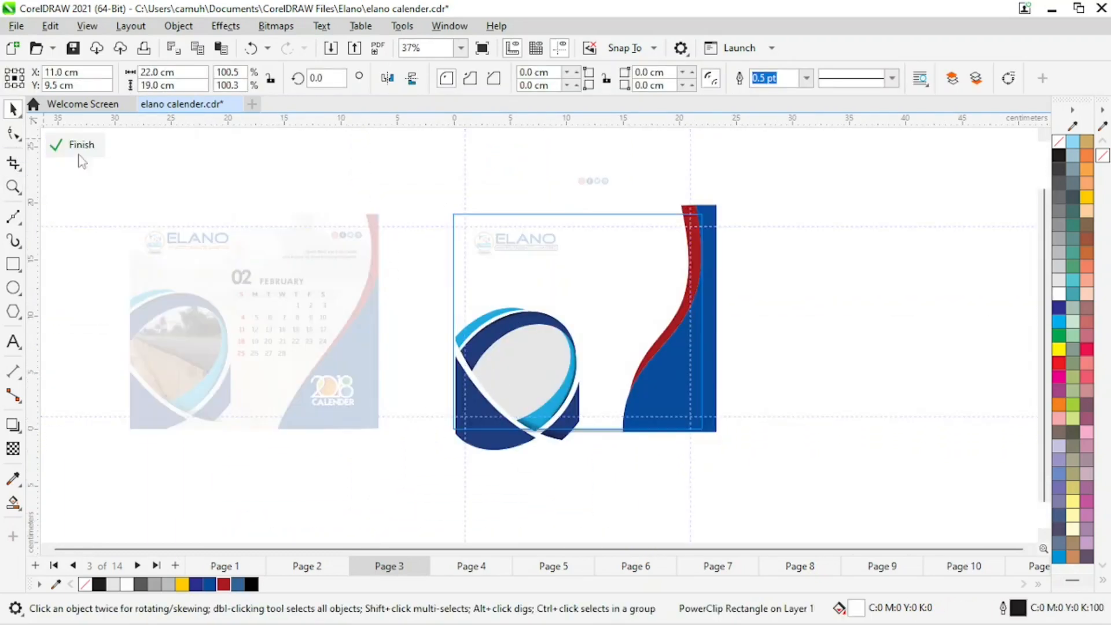
mouse_move(487, 400)
mouse_down()
mouse_move(469, 395)
mouse_move(470, 409)
mouse_move(471, 386)
mouse_up()
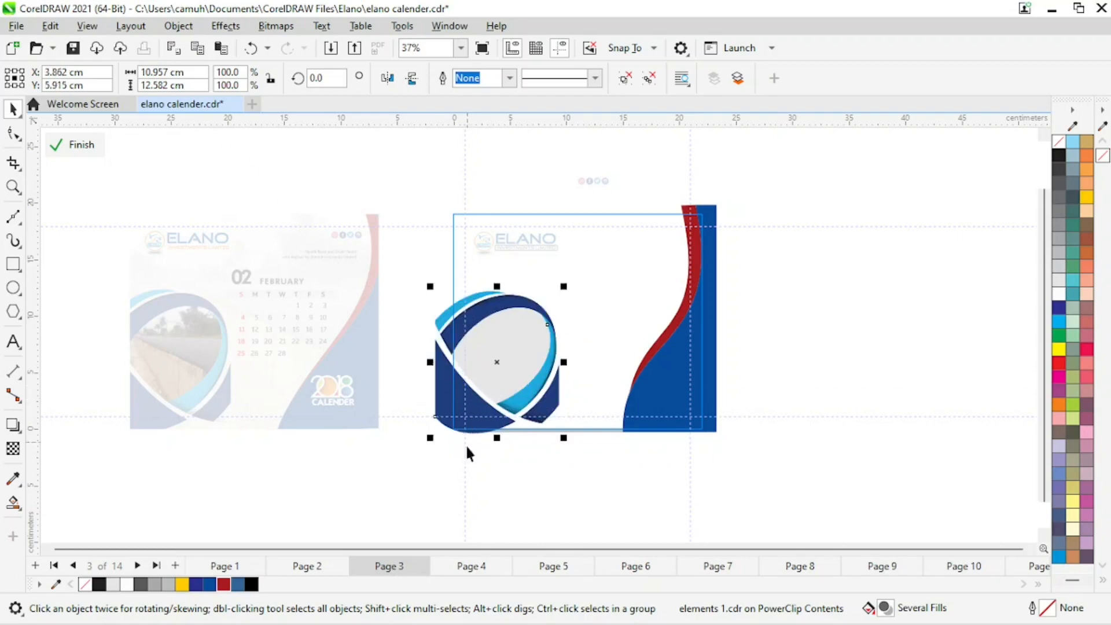
click(605, 500)
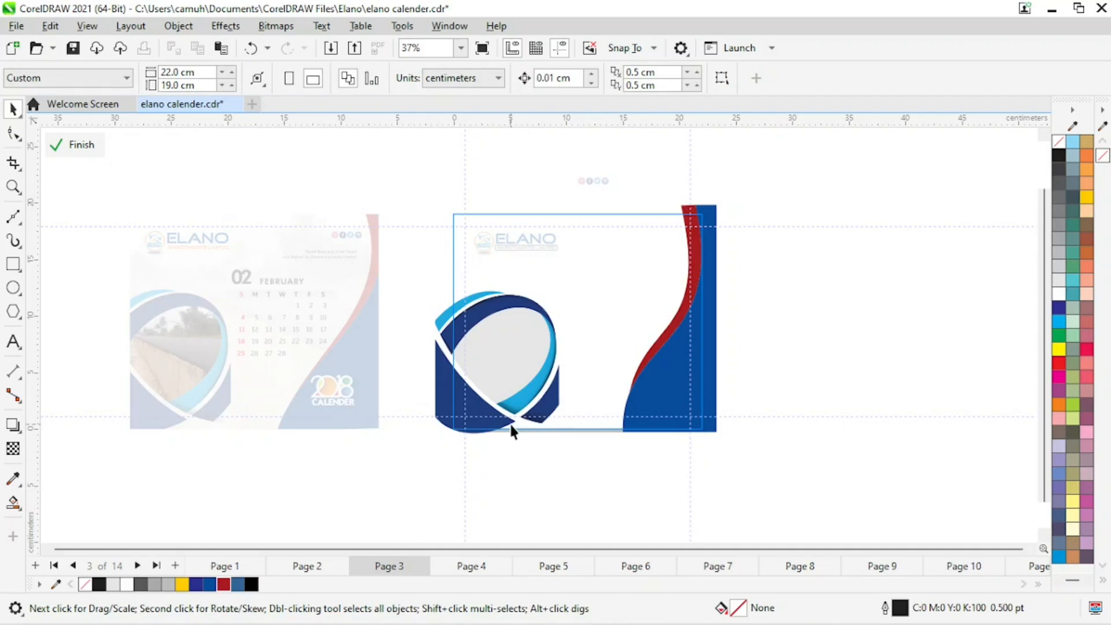
click(493, 405)
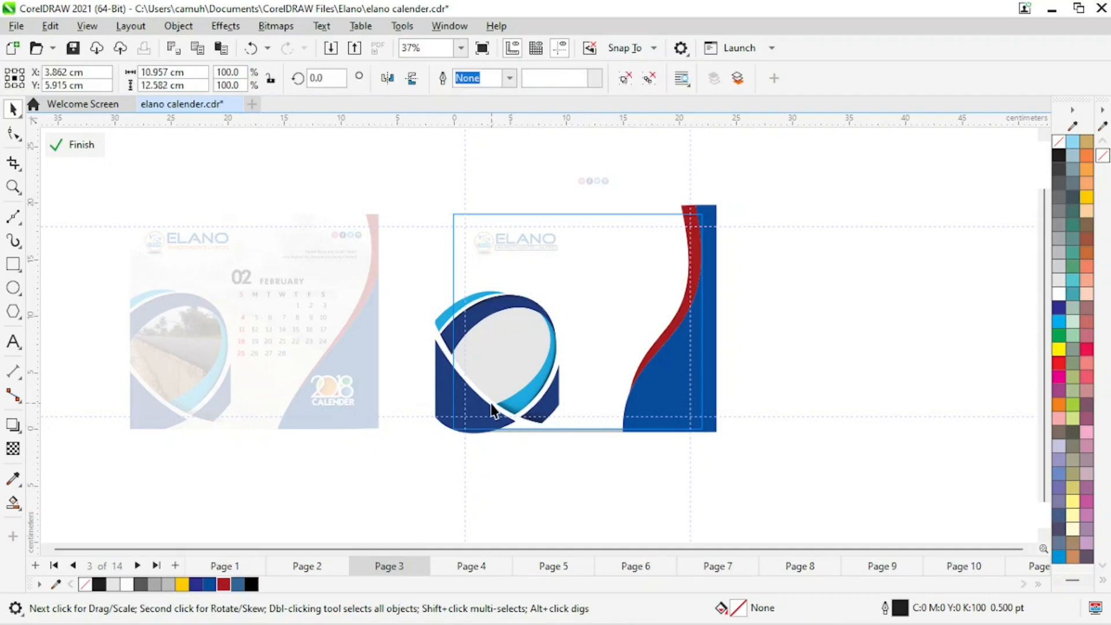
drag(491, 404, 492, 404)
click(87, 145)
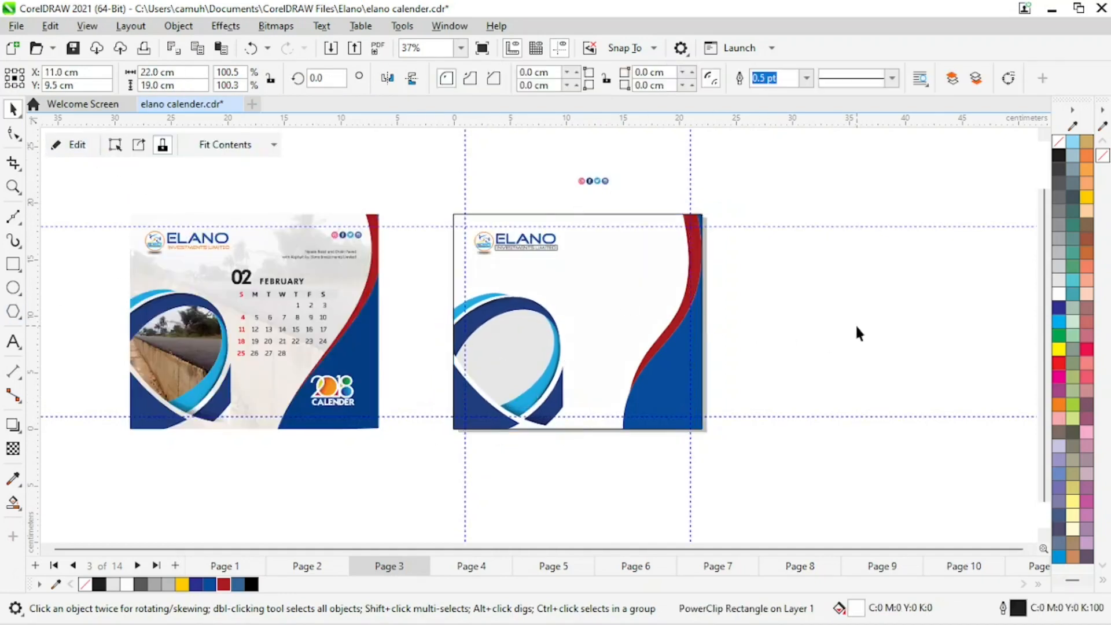
Place the social icons and a copy of the address text together in the new page's top-right corner.
click(788, 330)
click(687, 278)
click(786, 283)
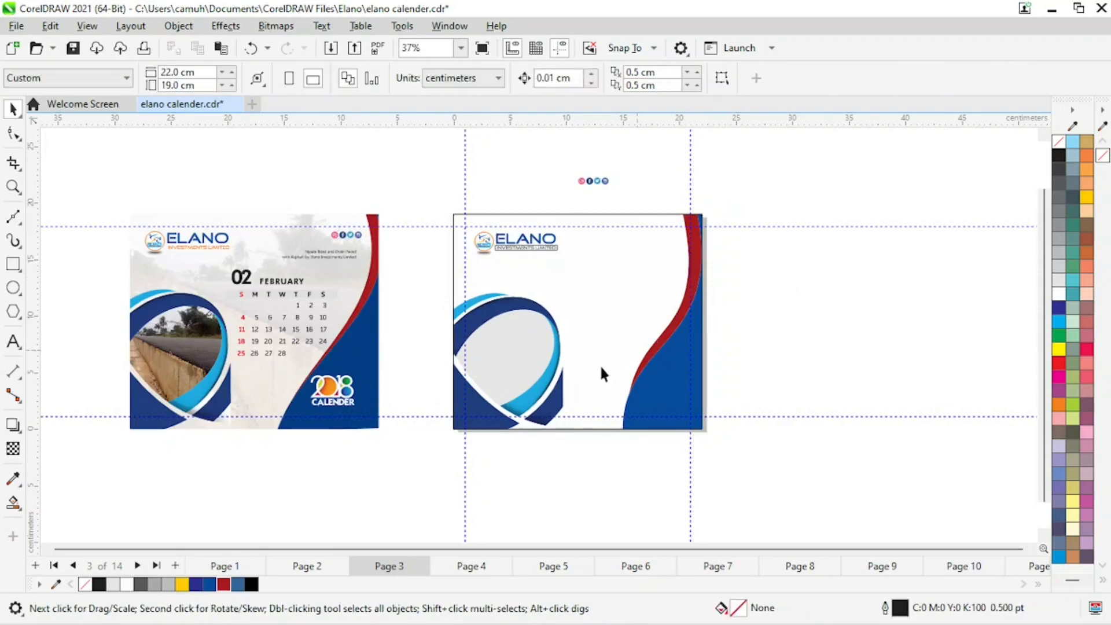
drag(602, 184, 667, 238)
click(380, 279)
drag(269, 272, 664, 244)
click(830, 263)
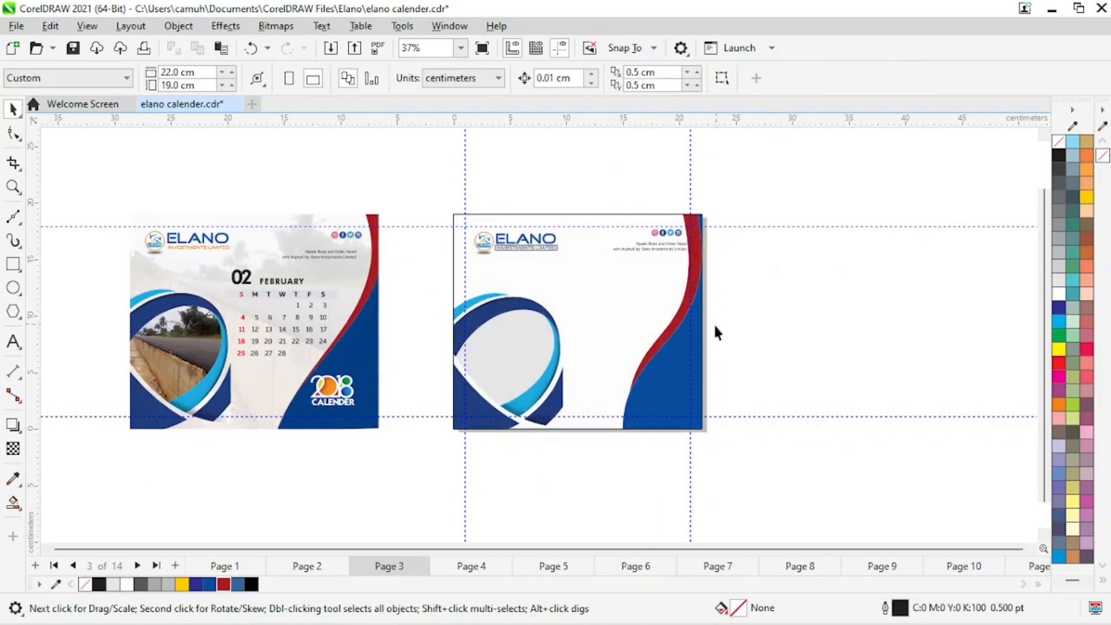
click(674, 249)
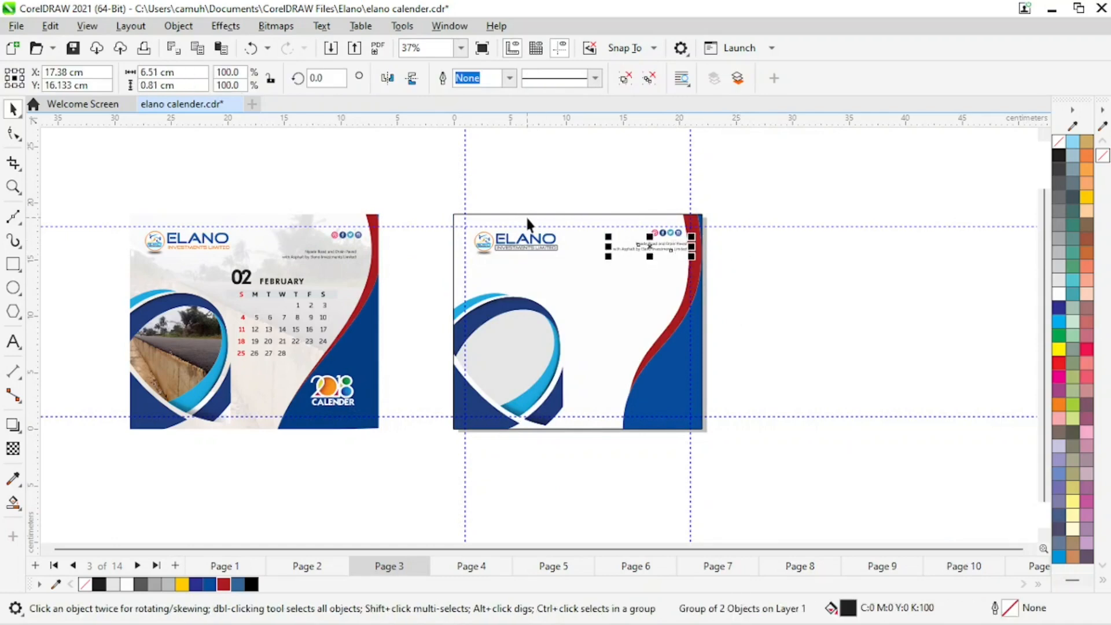
key(Left)
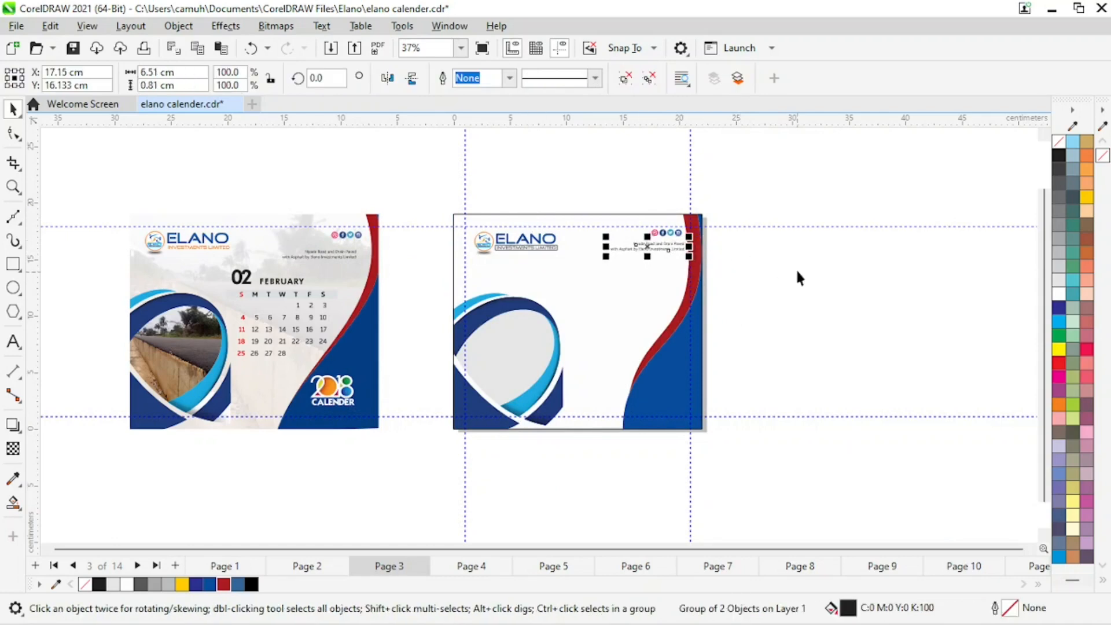
click(759, 284)
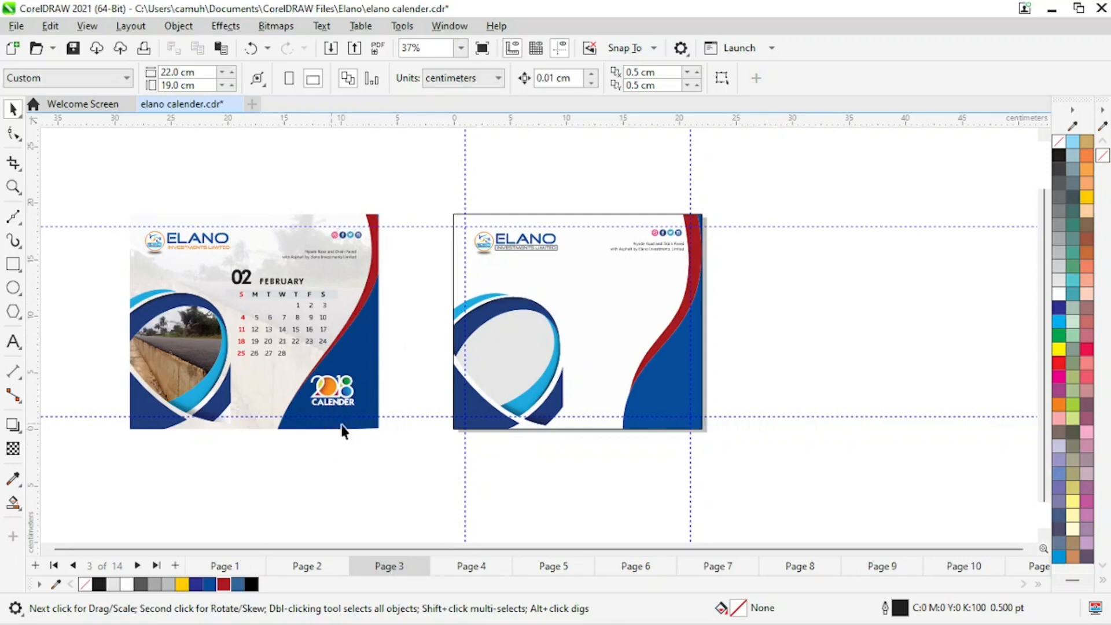
Open the original page's PowerClip contents and move its faded road photo off to the side.
click(189, 267)
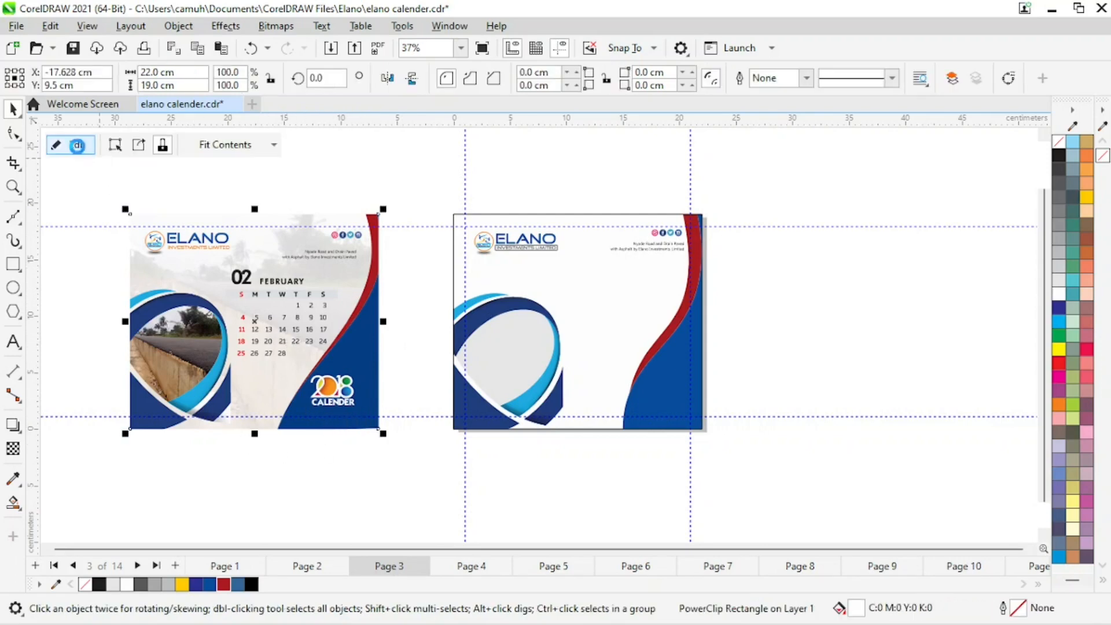
click(72, 145)
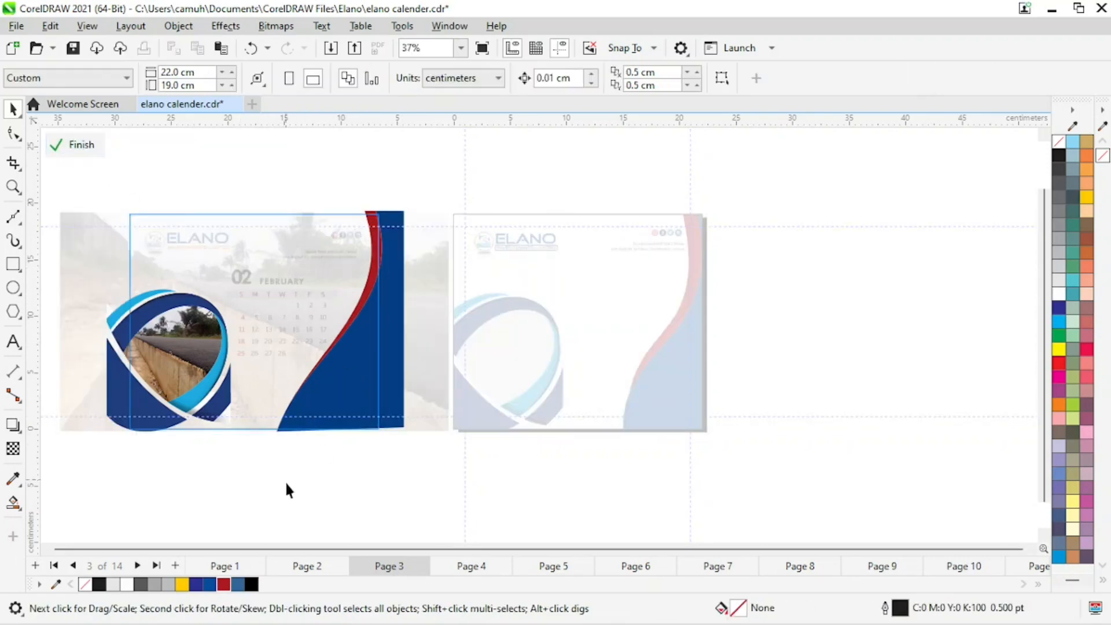
click(294, 341)
drag(285, 345, 853, 329)
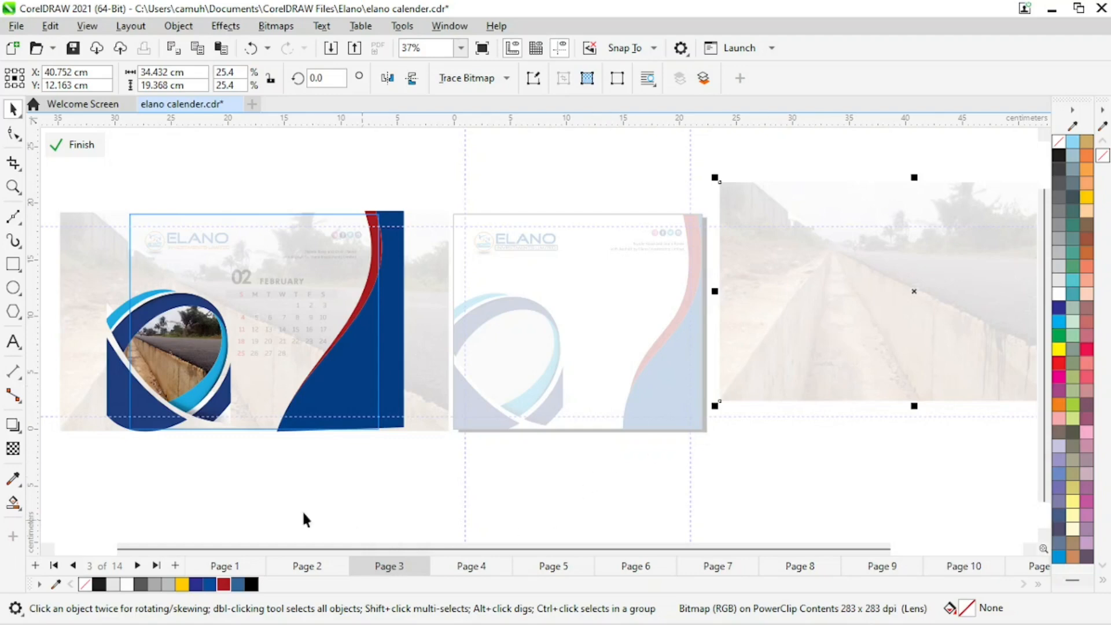
click(184, 366)
drag(185, 367, 304, 497)
key(ctrl+z)
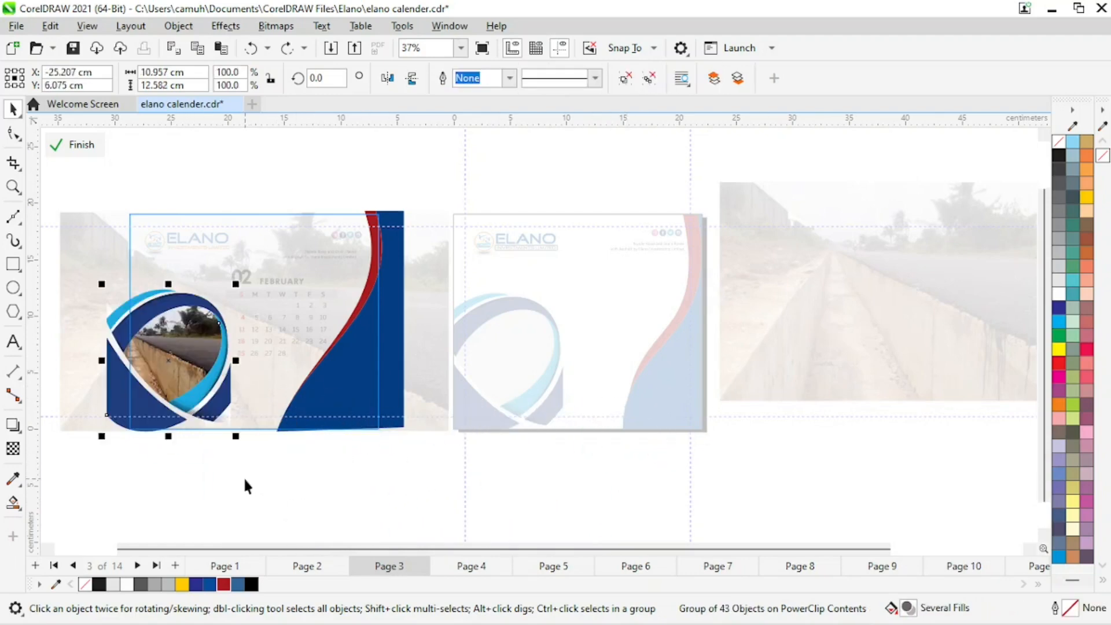
click(268, 491)
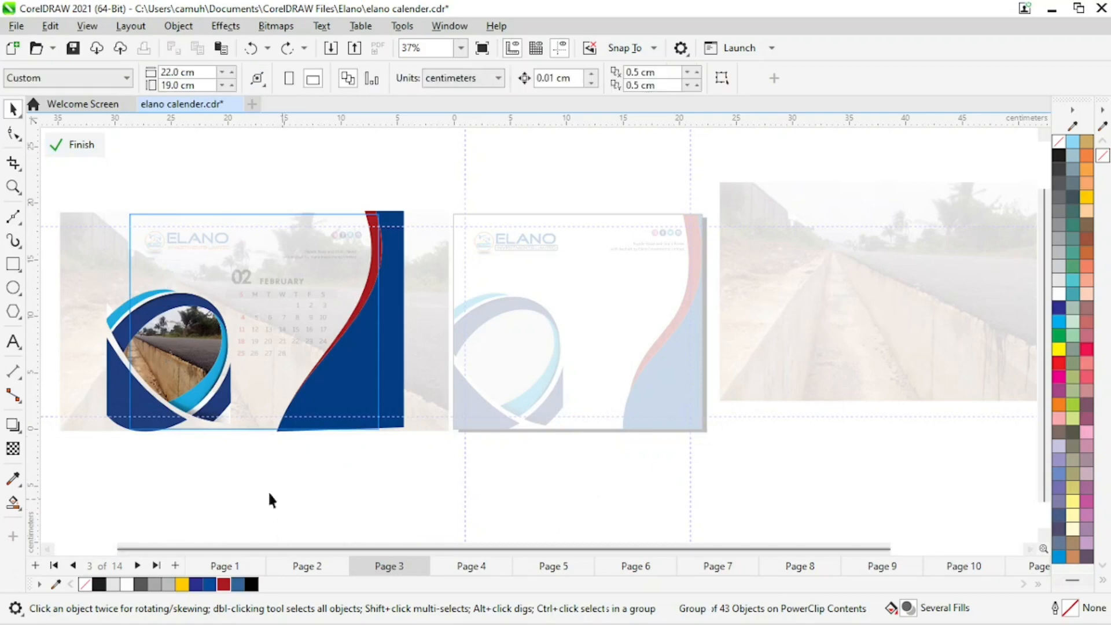
Transfer the circular photo clip and the road photo out of the original page's PowerClip onto the canvas.
click(175, 359)
drag(174, 357, 175, 366)
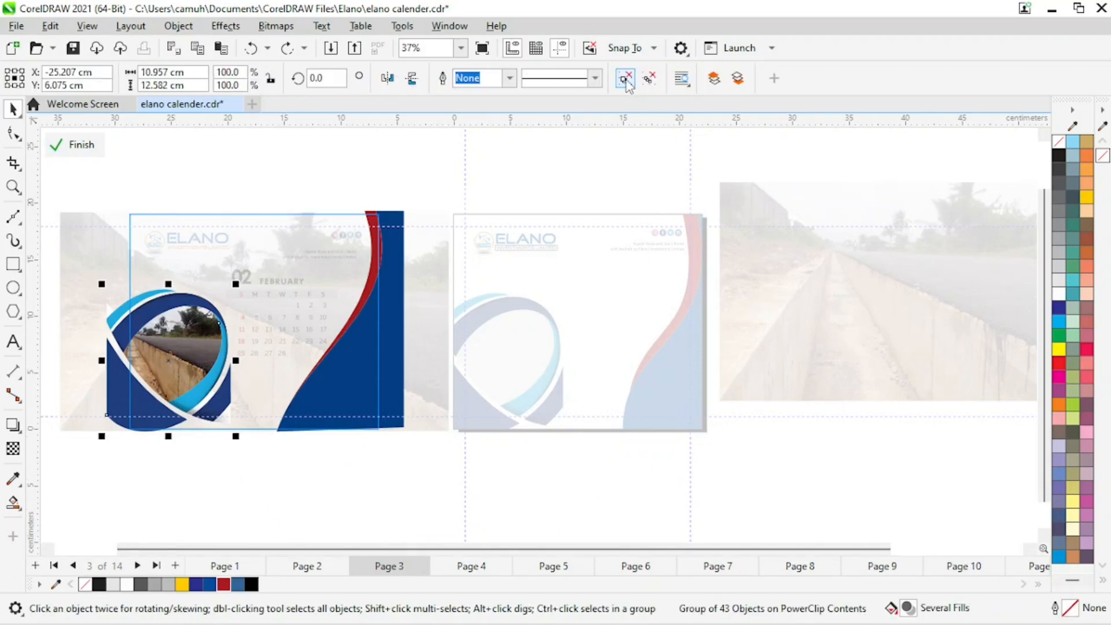
click(626, 80)
click(837, 489)
drag(194, 338, 848, 428)
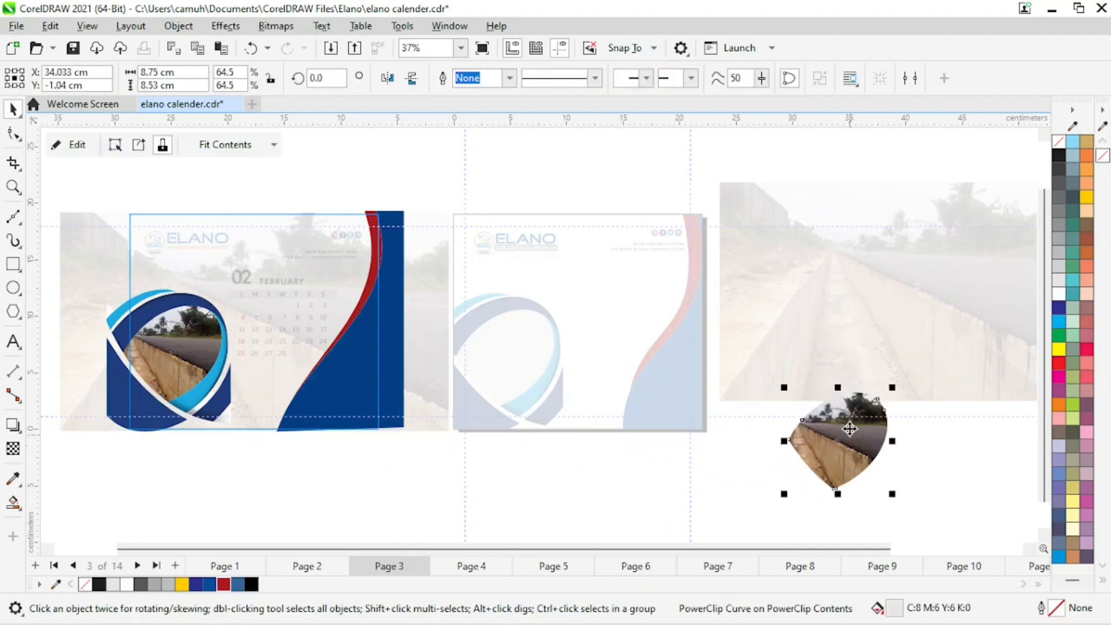
shift+click(863, 287)
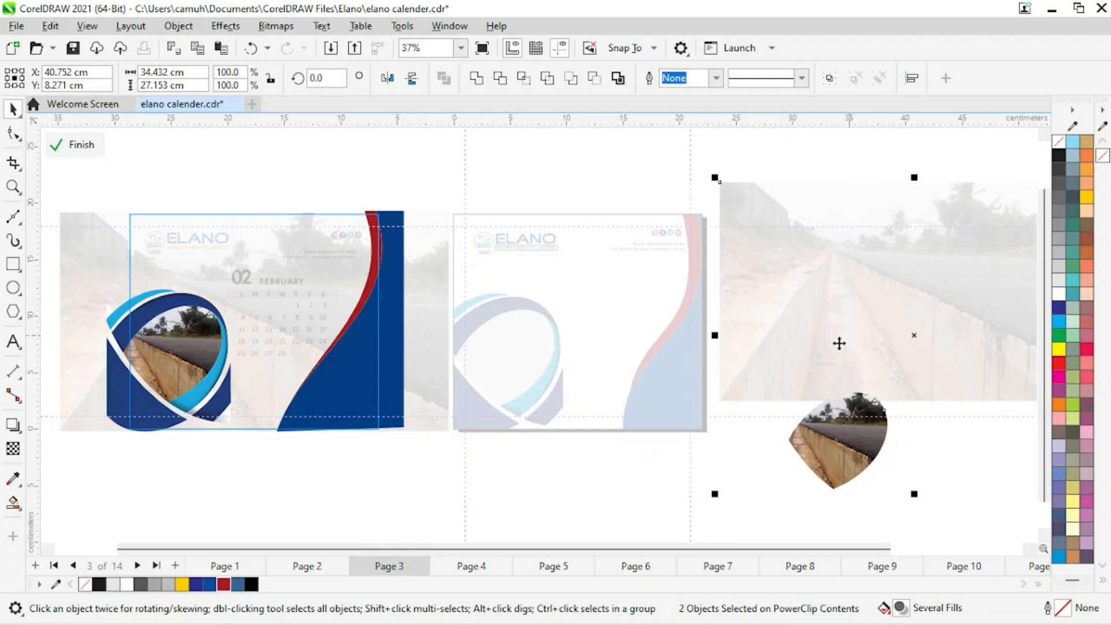
key(Delete)
click(80, 151)
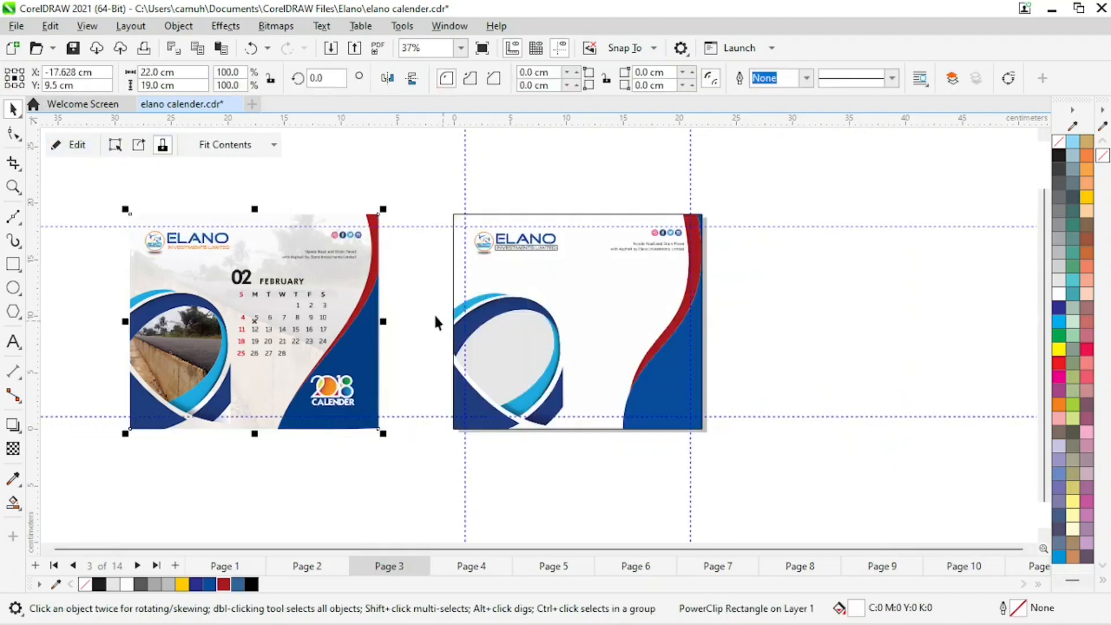
key(ctrl+v)
click(840, 530)
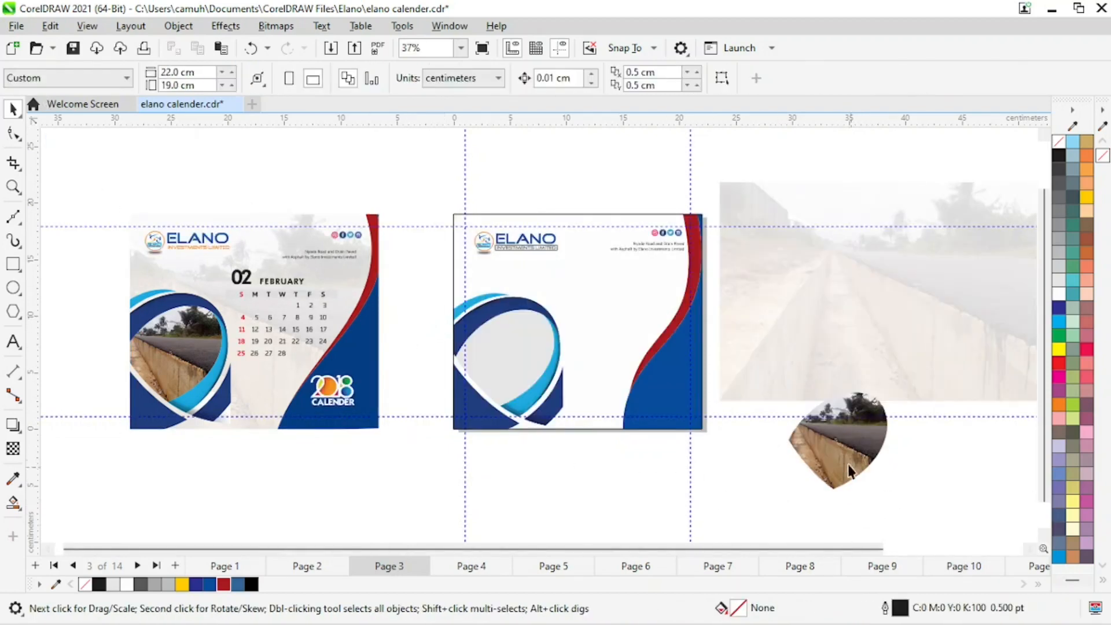
Extract the road photo from the circular clip shape and delete the empty shape.
drag(842, 451, 637, 500)
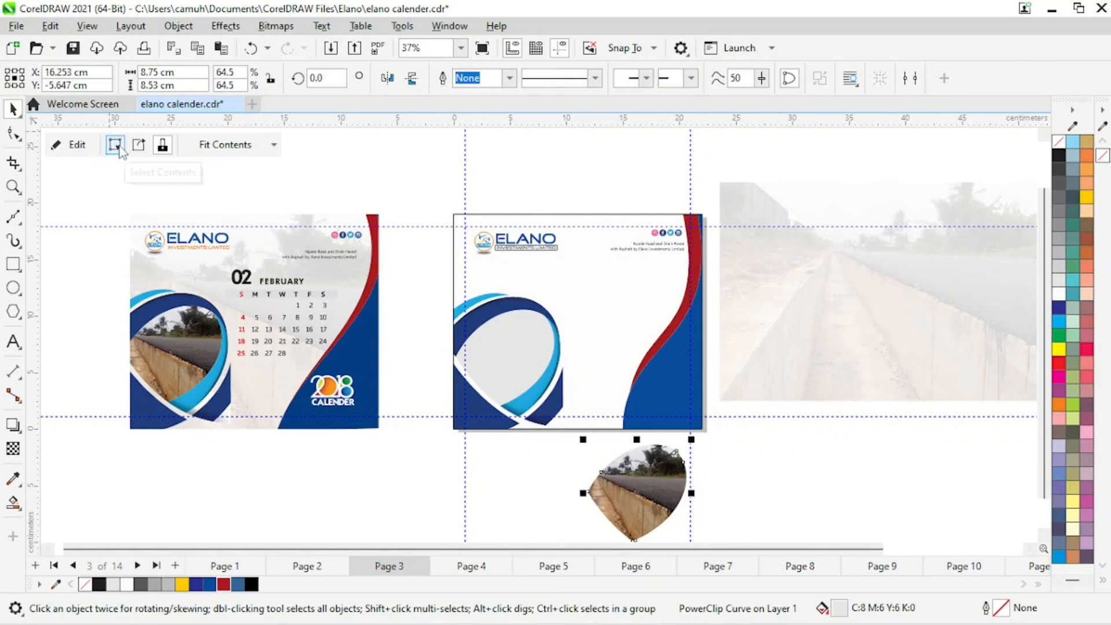
click(138, 145)
drag(595, 508, 309, 510)
click(650, 512)
key(Delete)
Place the faded road photo inside the new page's background frame with PowerClip.
click(872, 354)
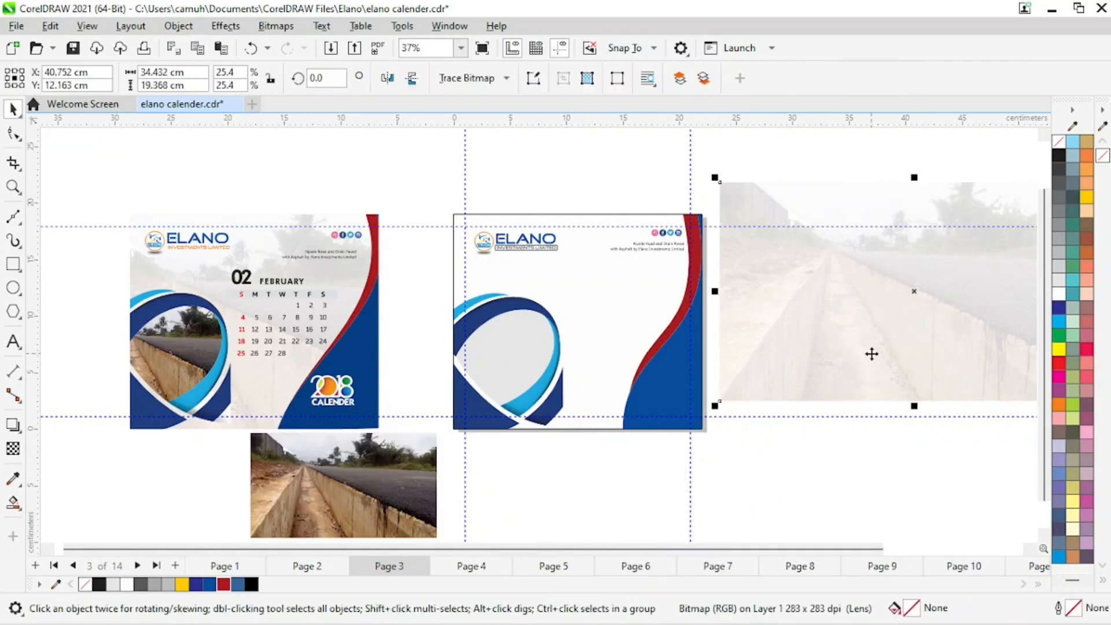
drag(868, 351, 680, 439)
drag(825, 415, 959, 304)
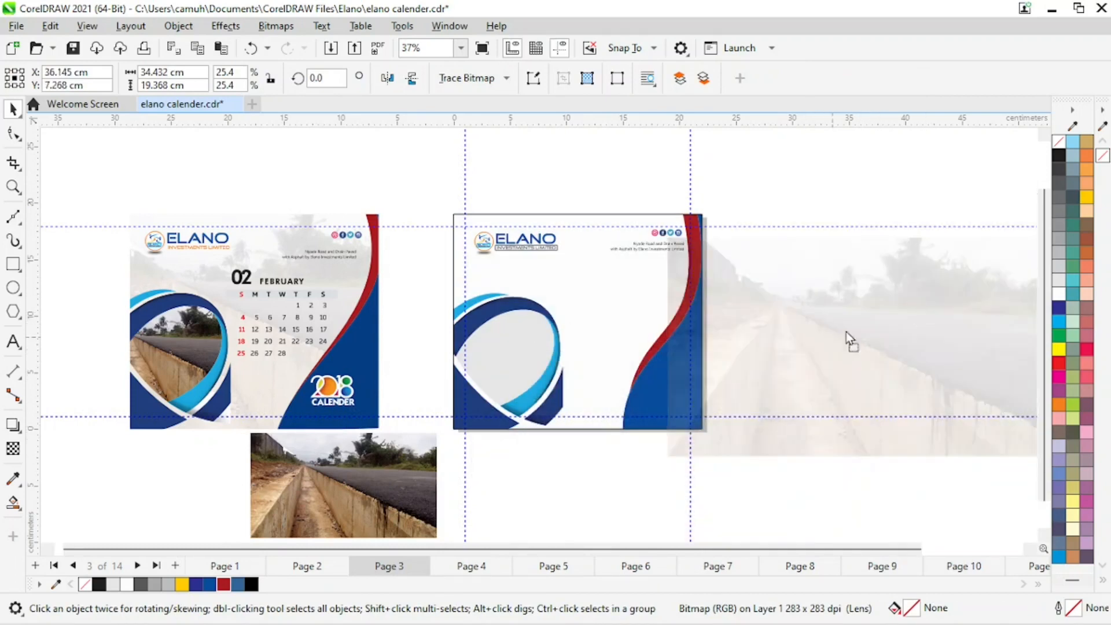
drag(846, 335, 908, 312)
drag(795, 333, 814, 321)
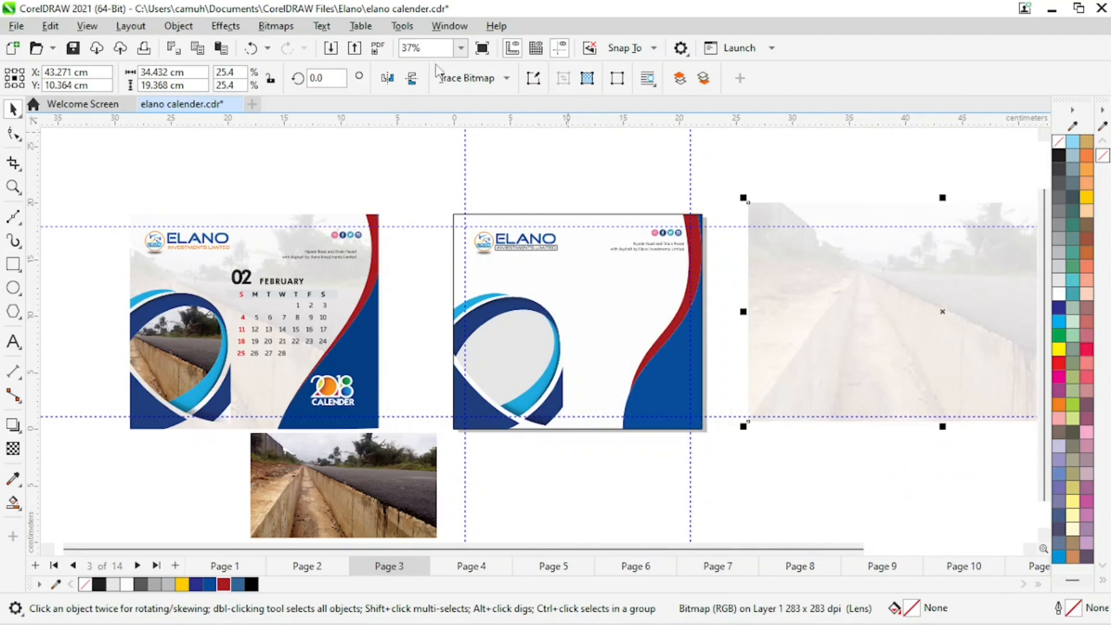
click(746, 176)
click(812, 293)
click(178, 26)
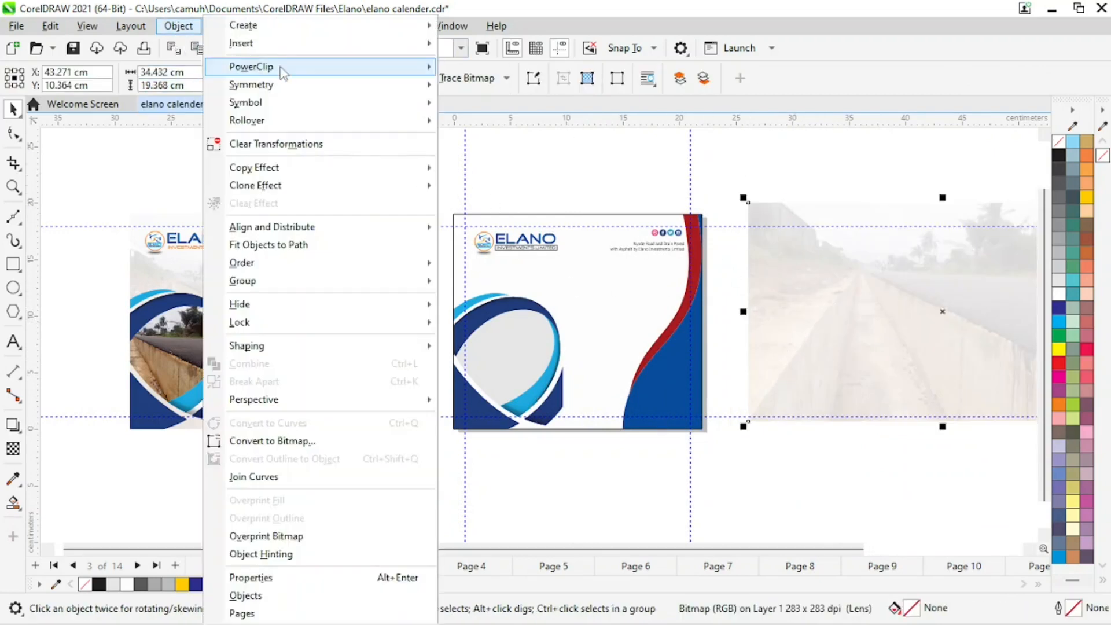
mouse_move(347, 67)
click(489, 71)
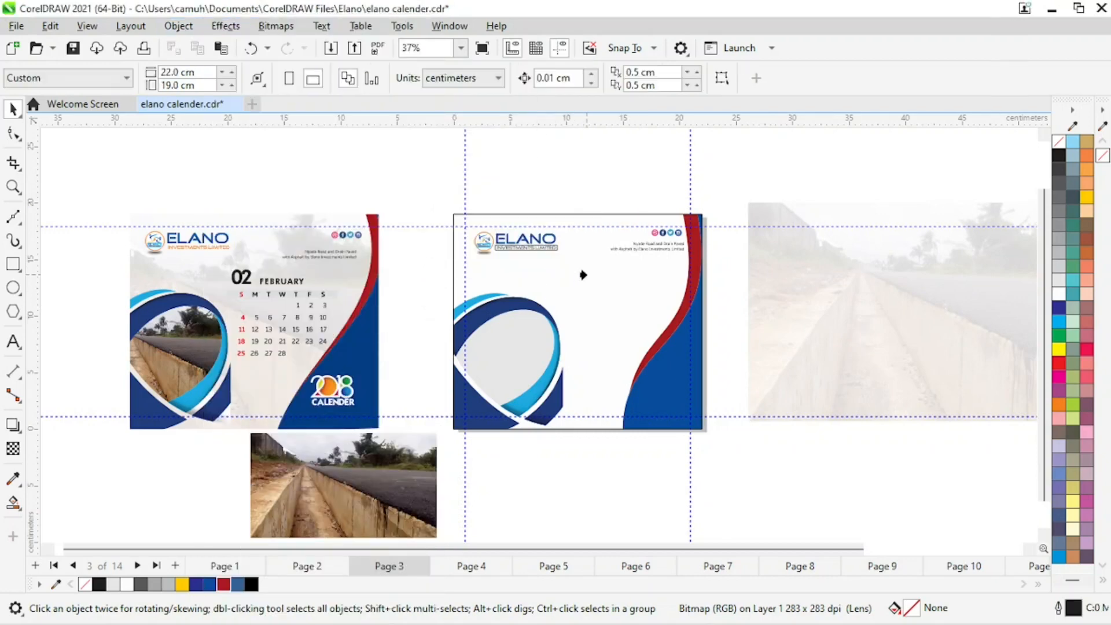
click(542, 307)
click(821, 347)
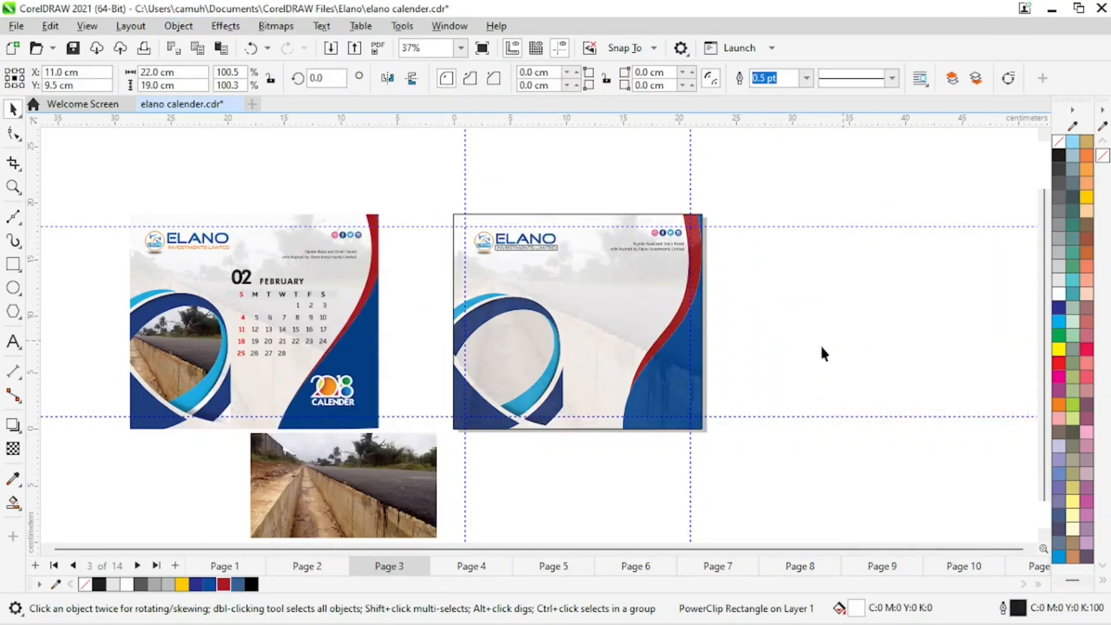
Bring the blue-red swoosh group to the front inside the new page's PowerClip contents.
click(637, 296)
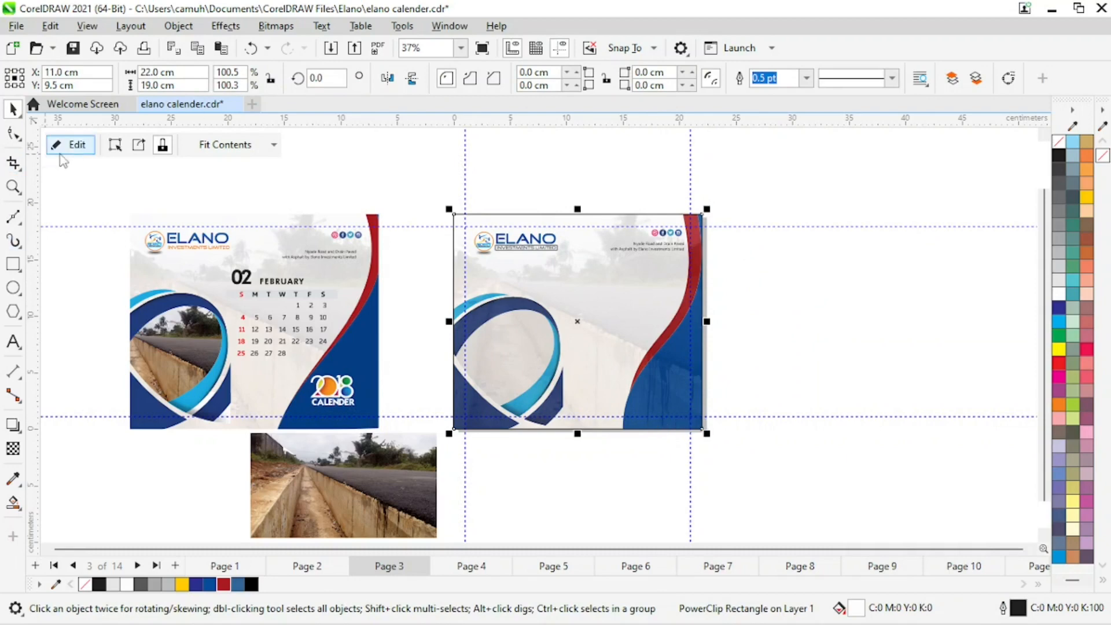
click(77, 144)
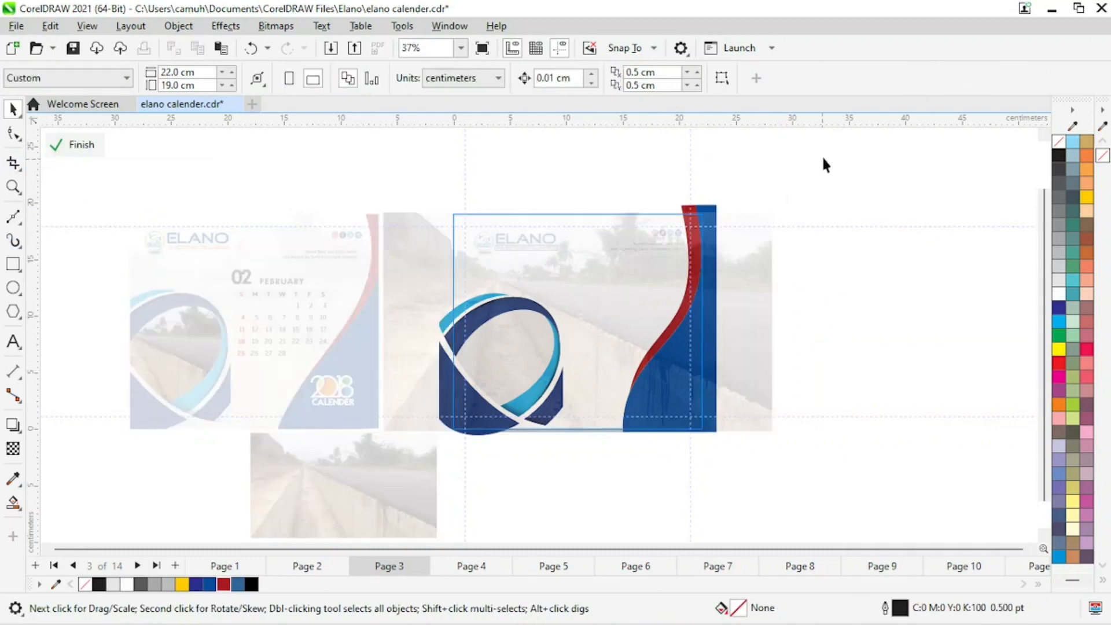
drag(590, 467, 585, 459)
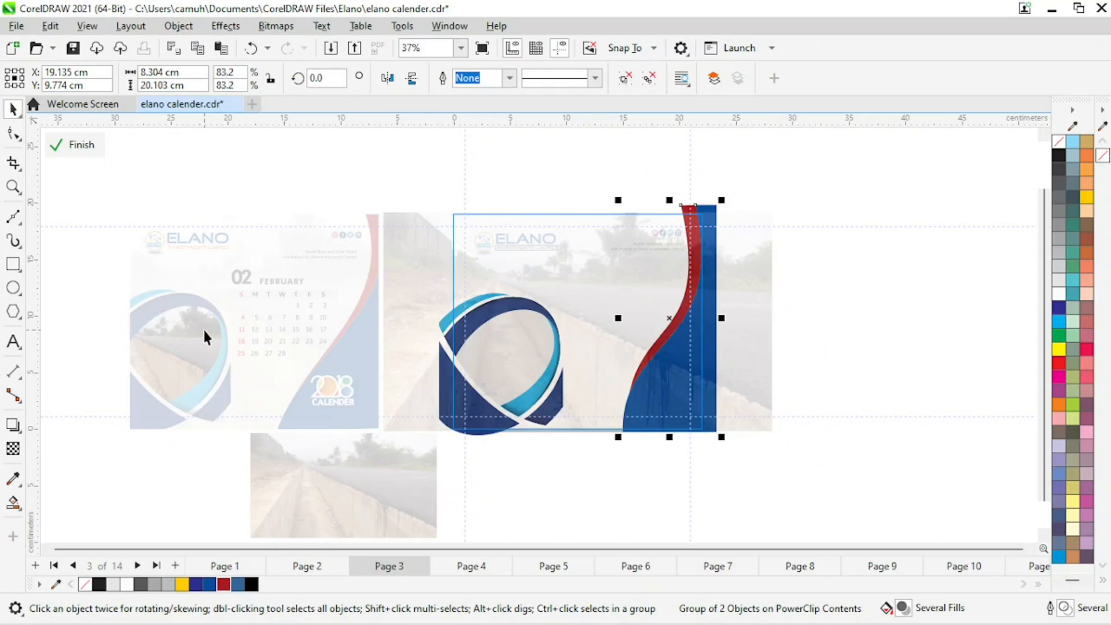
key(shift+Page_Up)
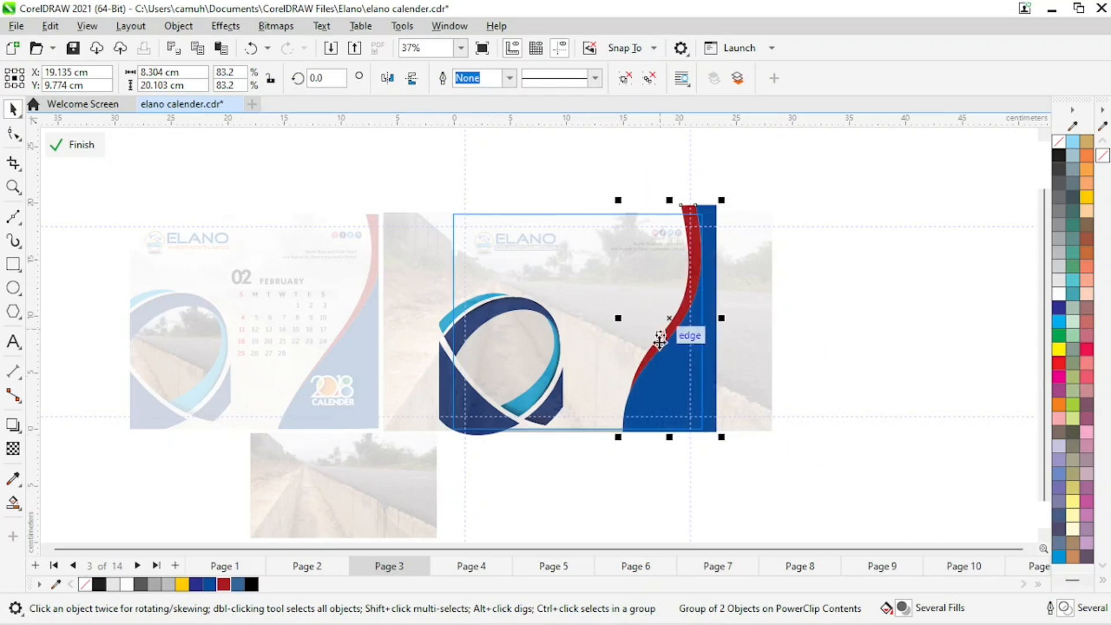
click(799, 347)
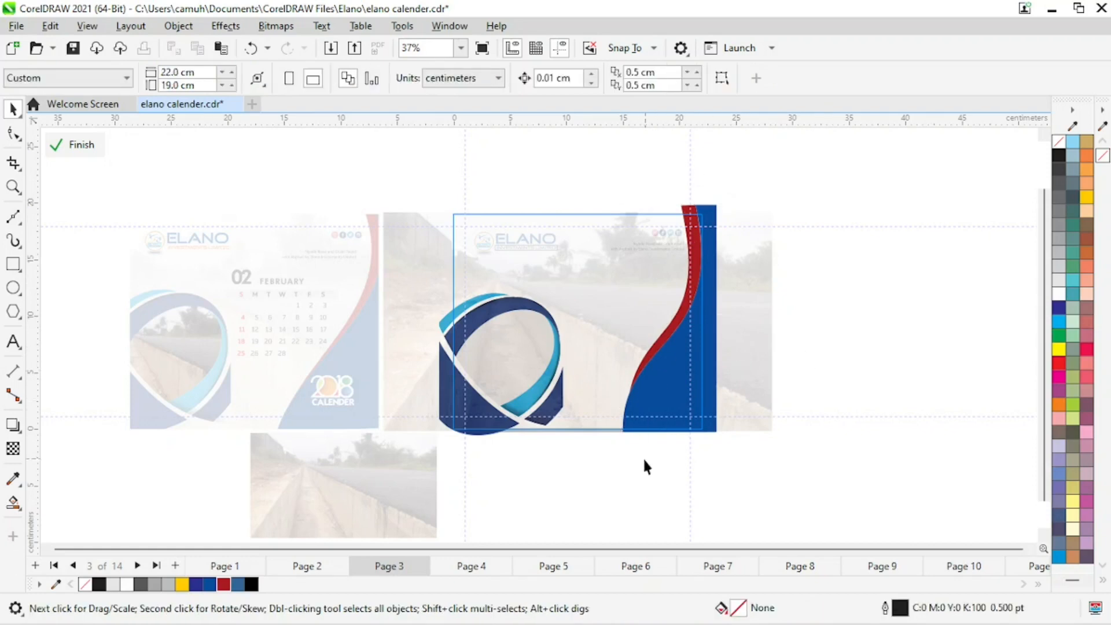
Reposition the faded road photo inside the new page's background PowerClip.
click(659, 385)
click(869, 324)
key(ctrl+z)
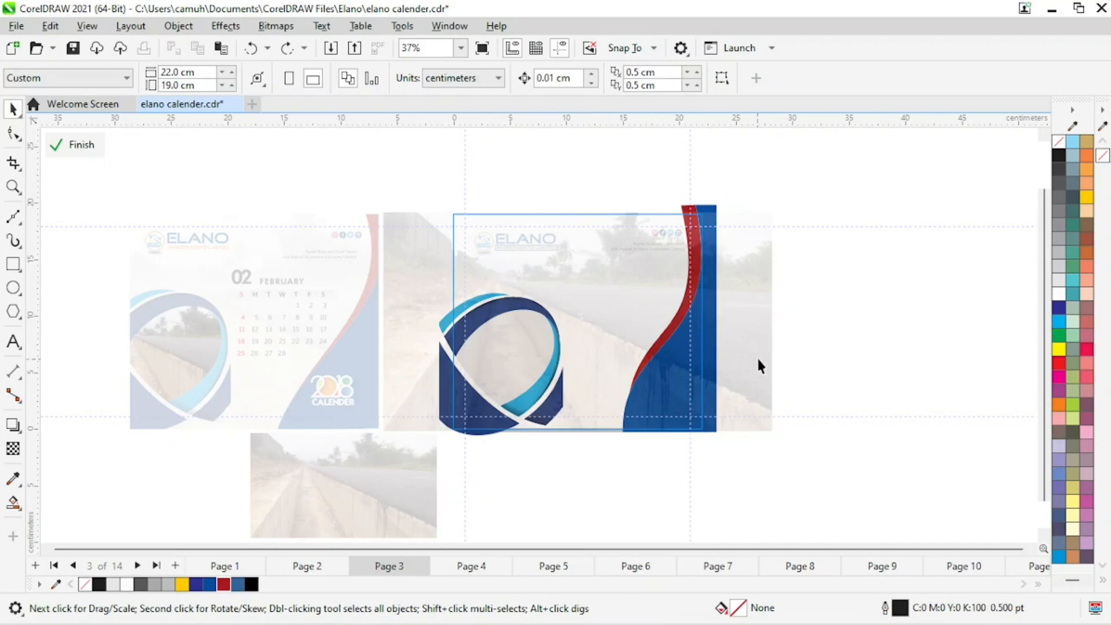
drag(756, 356, 616, 356)
drag(607, 287, 729, 286)
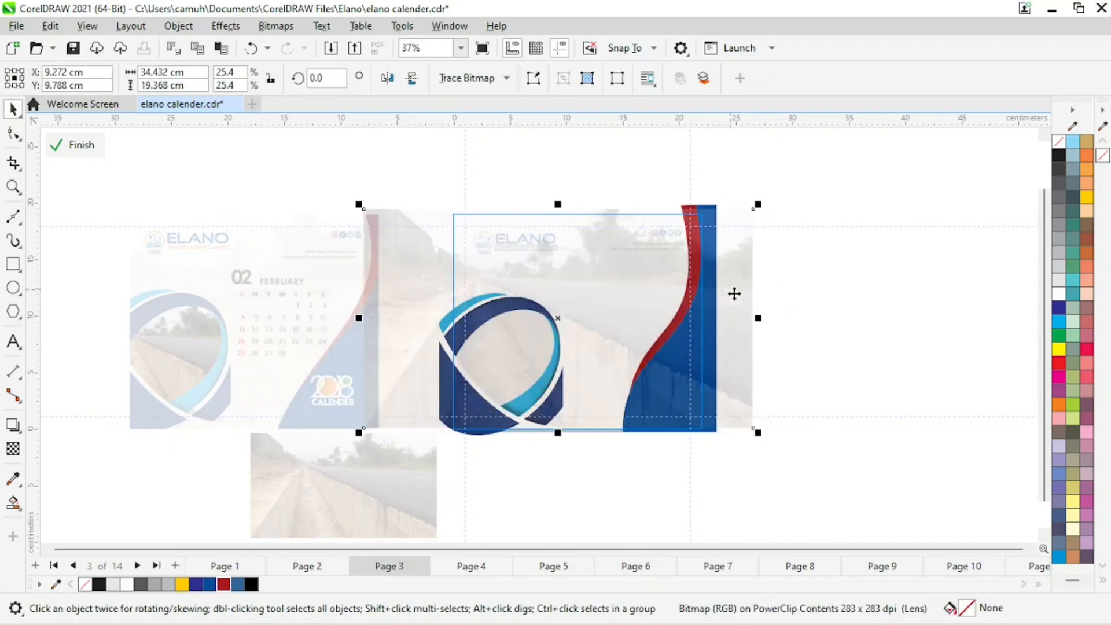
Bring the circular frame element to the front of the PowerClip contents and finish editing.
drag(847, 160, 594, 496)
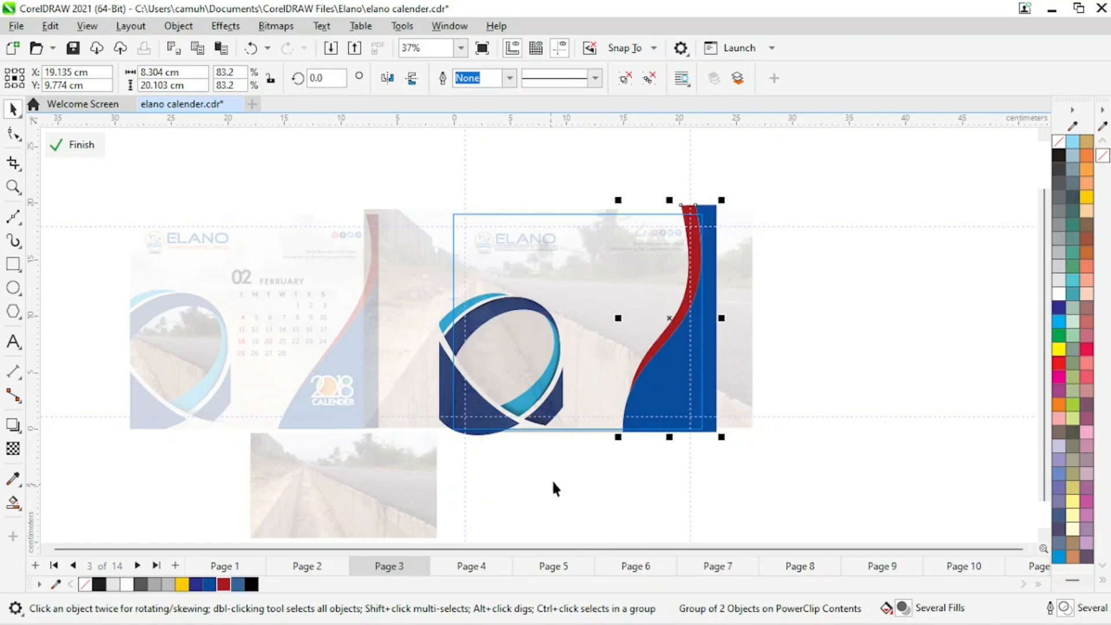
click(497, 501)
drag(414, 293, 377, 254)
key(shift+Page_Up)
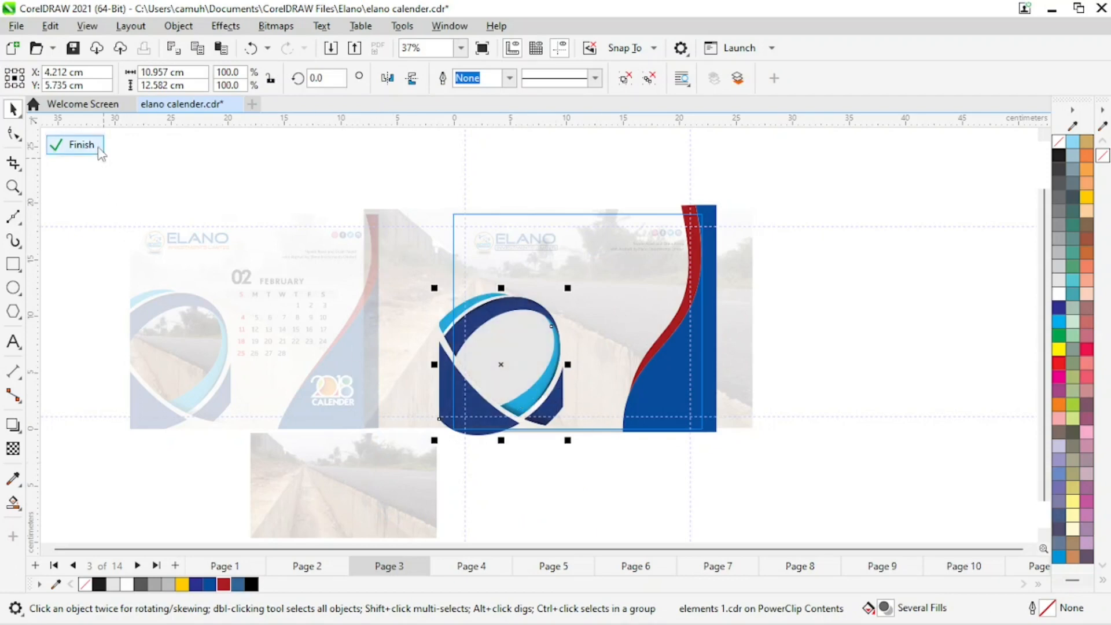
click(74, 144)
Copy the February date block from the original page onto the new page.
click(894, 335)
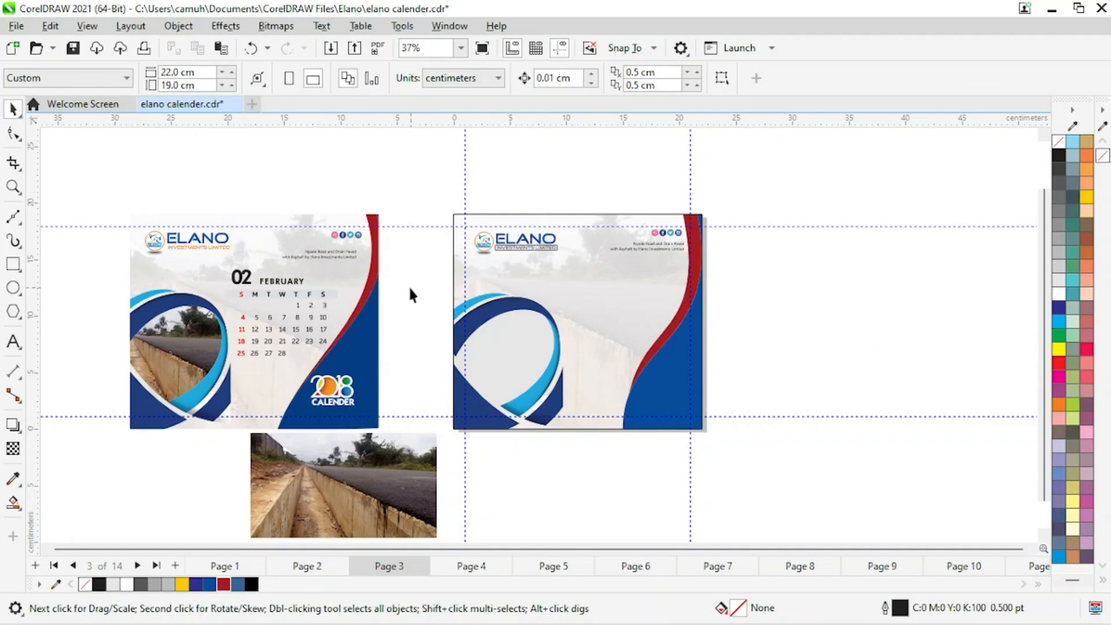
key(z)
drag(112, 252, 443, 433)
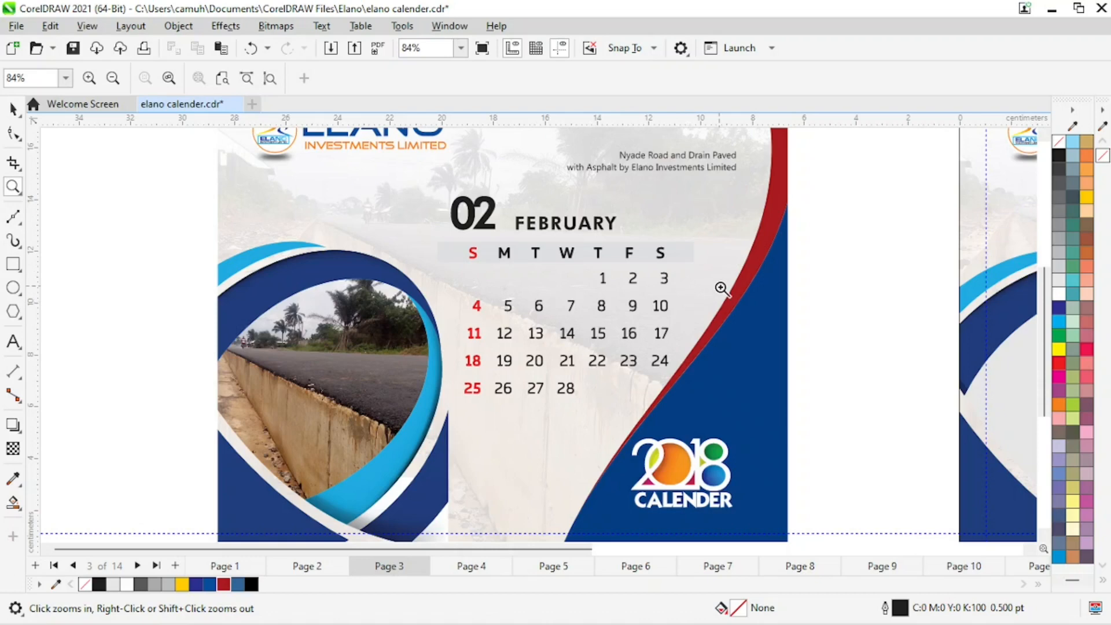
right_click(668, 283)
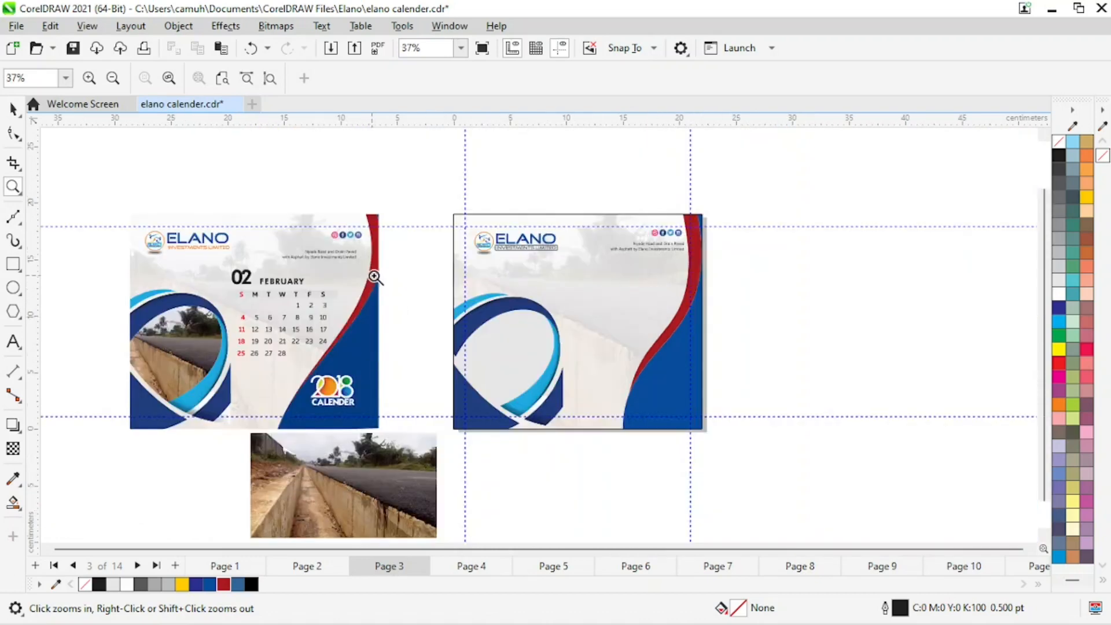
key(space)
drag(395, 259, 209, 368)
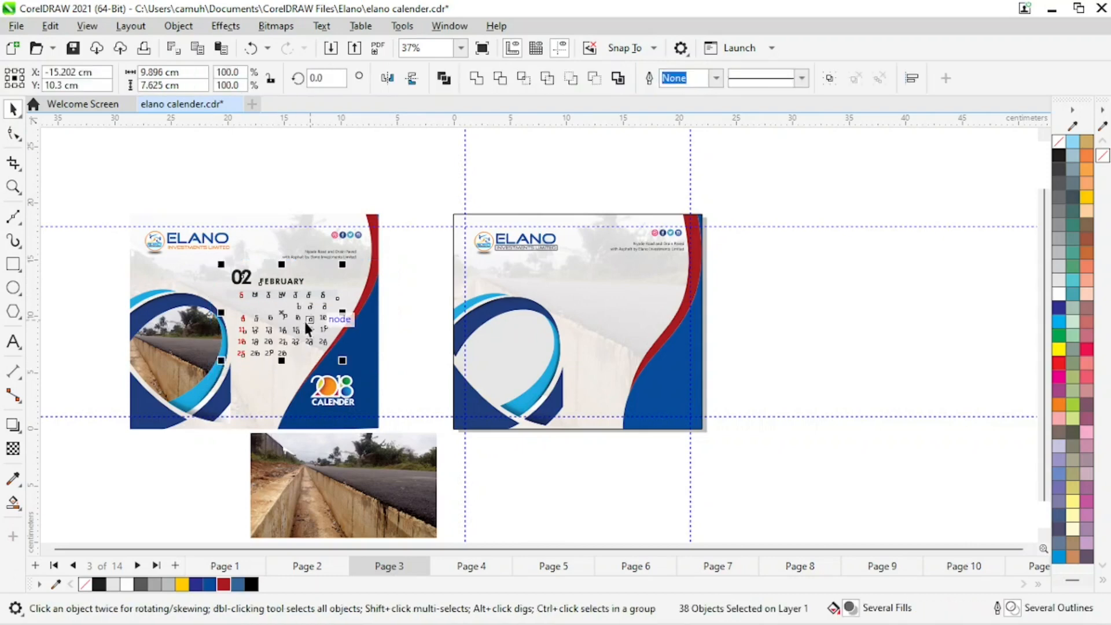
drag(283, 312, 611, 307)
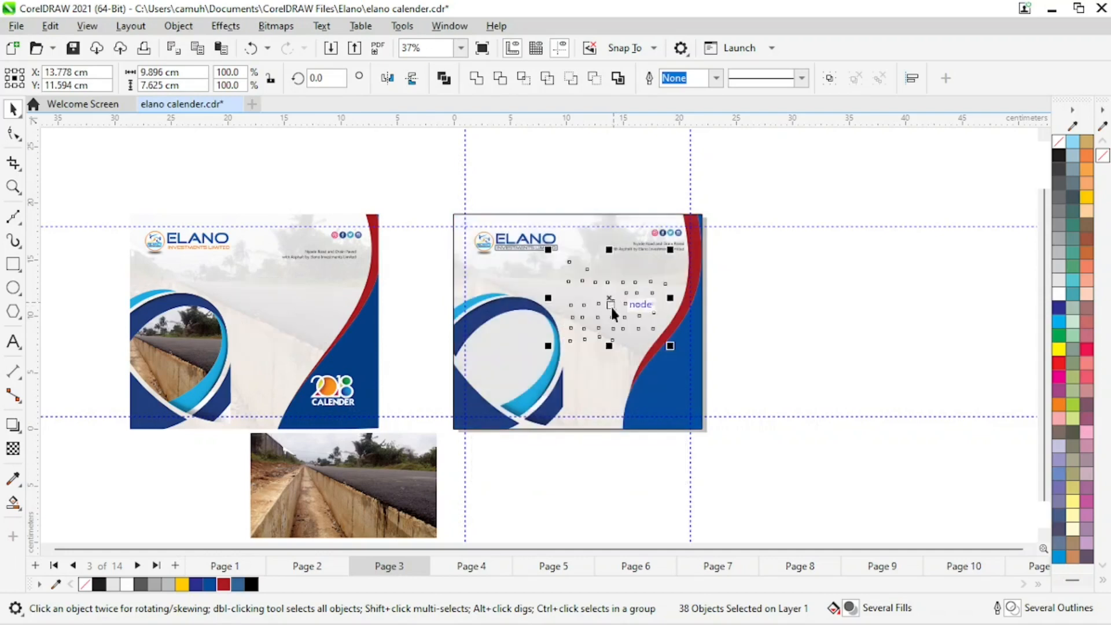
key(ctrl+z)
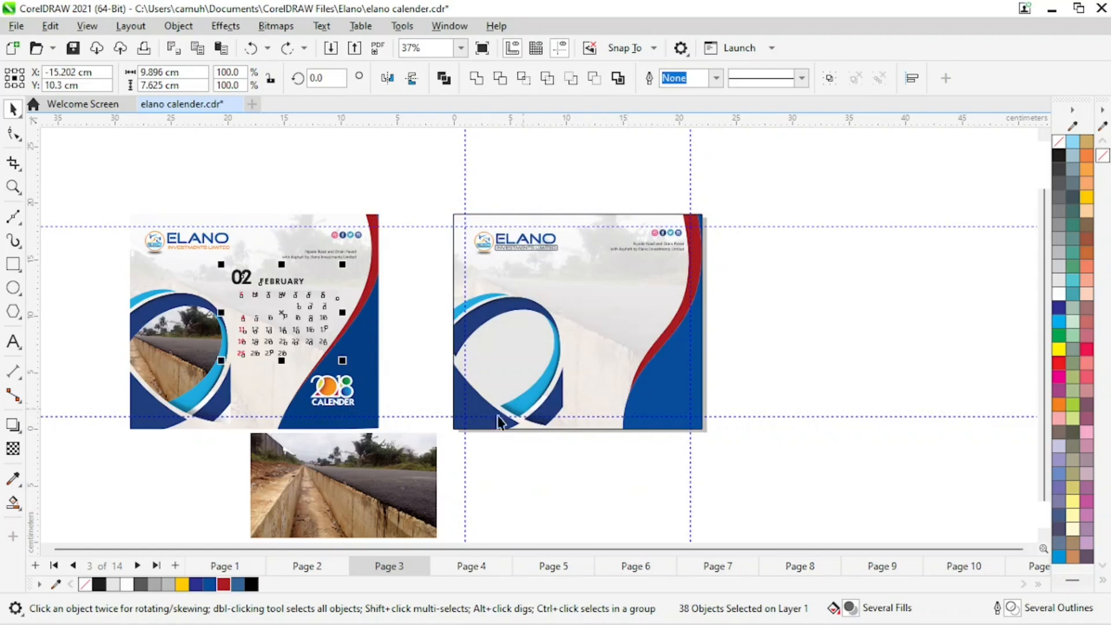
drag(279, 318, 611, 307)
click(907, 343)
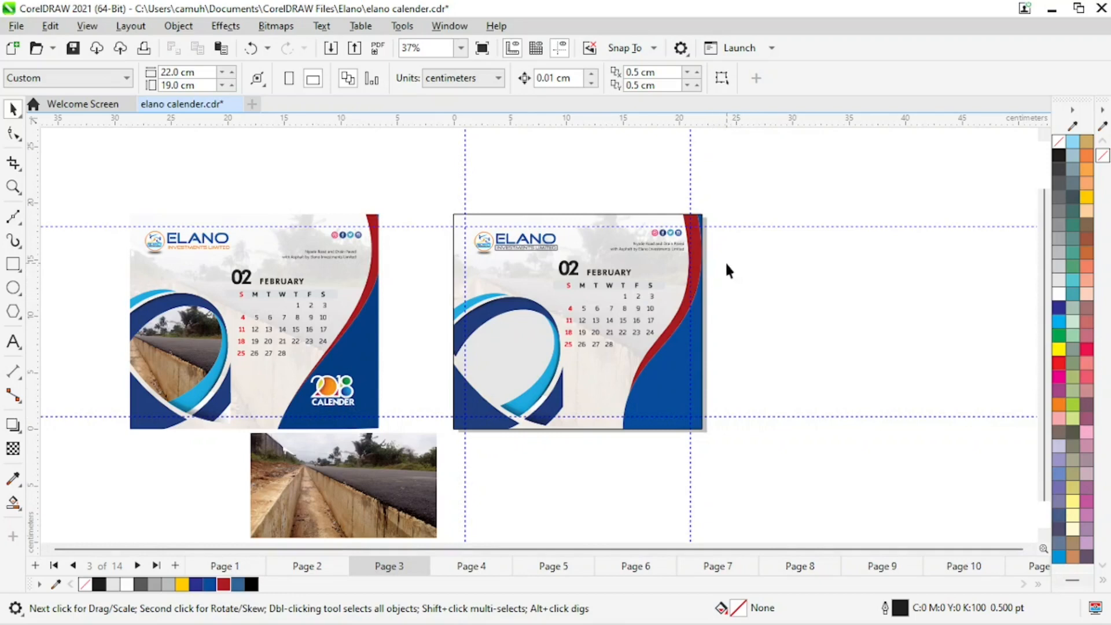
Nudge the copied date block slightly to the left.
drag(731, 260, 535, 357)
key(Left)
key(Left)
key(Left)
key(Left)
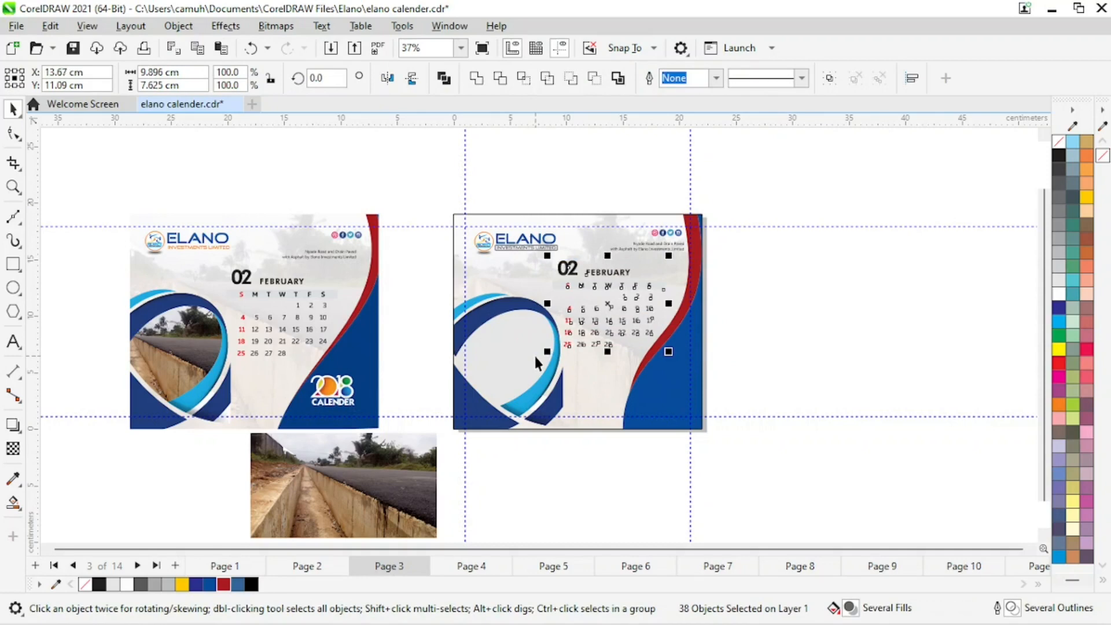
Move the full-colour road photo beside the new page.
click(512, 460)
click(414, 492)
drag(414, 492, 892, 284)
click(527, 358)
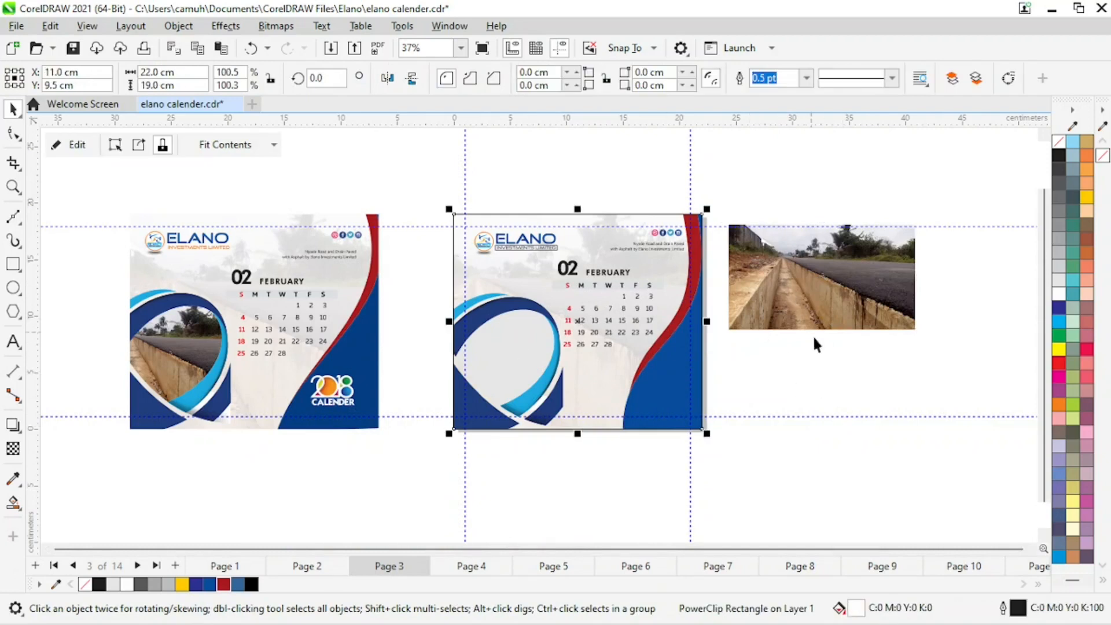
click(429, 457)
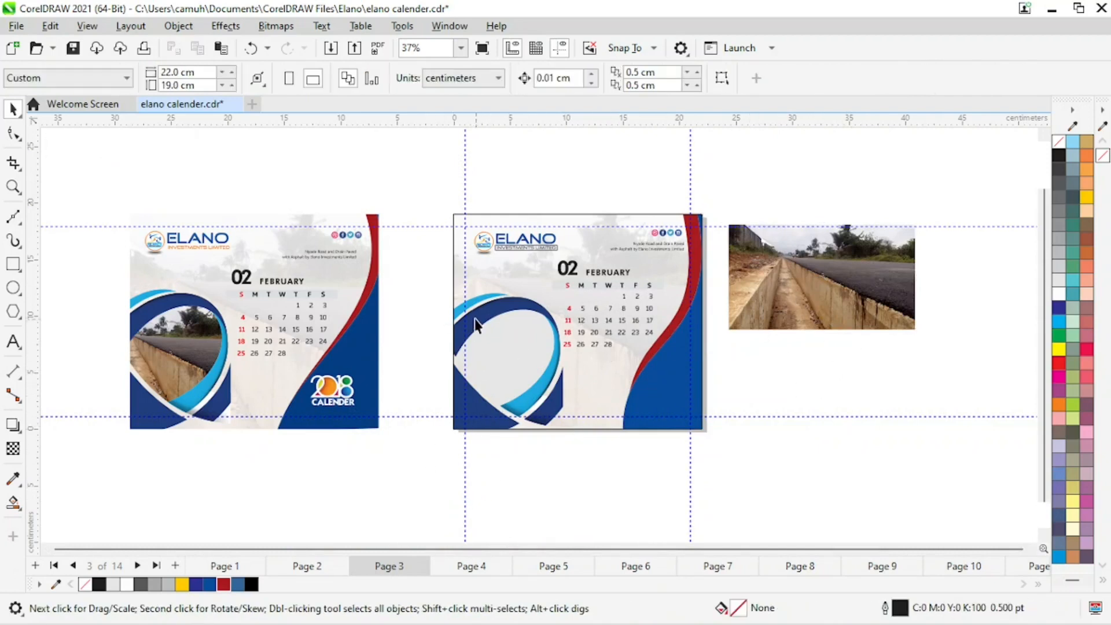
Remove the outline from the new page's background frame.
click(599, 248)
right_click(1071, 157)
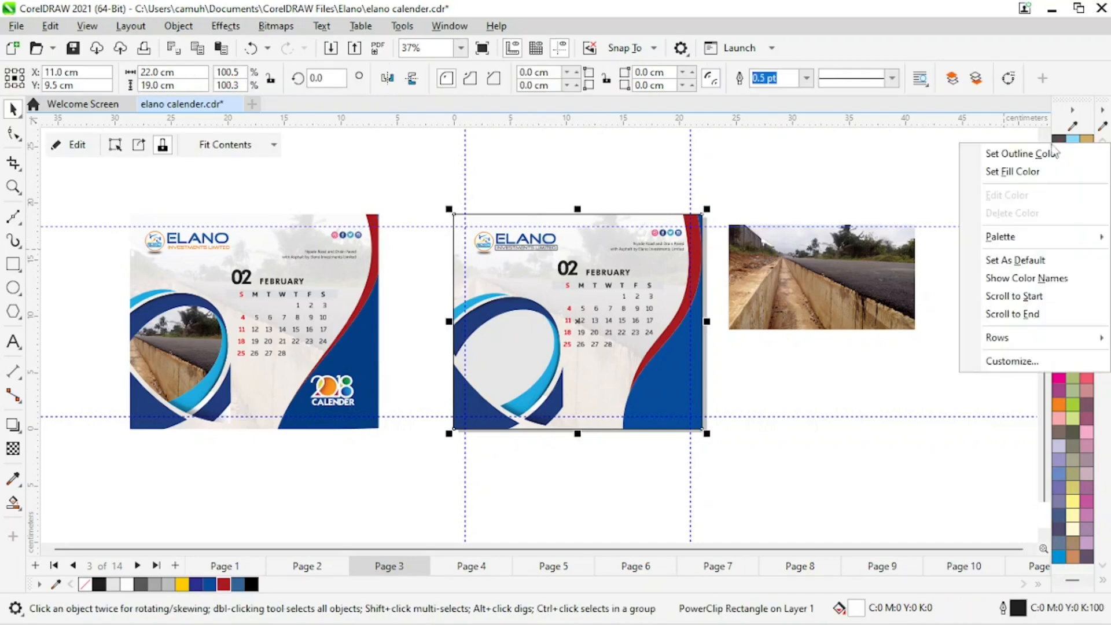
click(1007, 174)
Place the full-colour road photo into the new page's PowerClip, then move it aside inside the contents.
drag(819, 291, 862, 326)
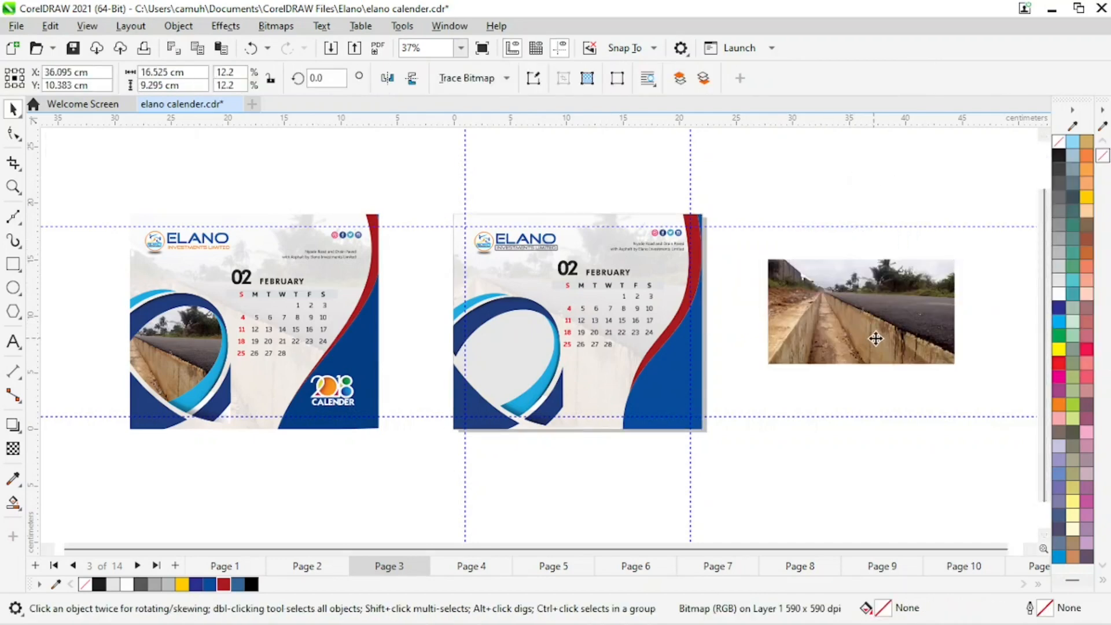
click(526, 280)
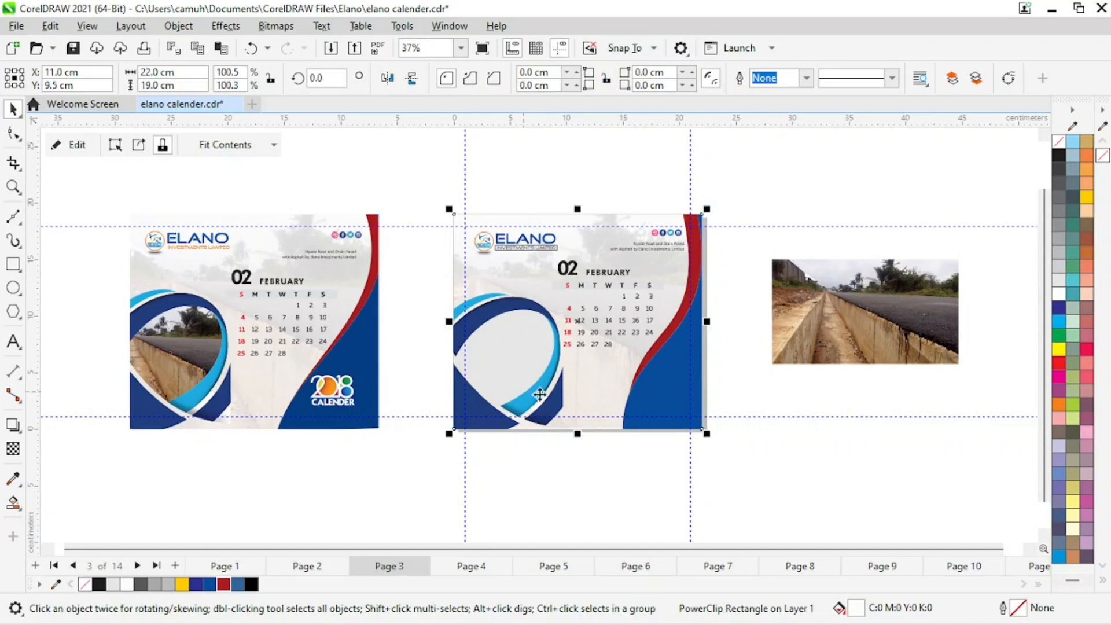
drag(908, 279, 945, 280)
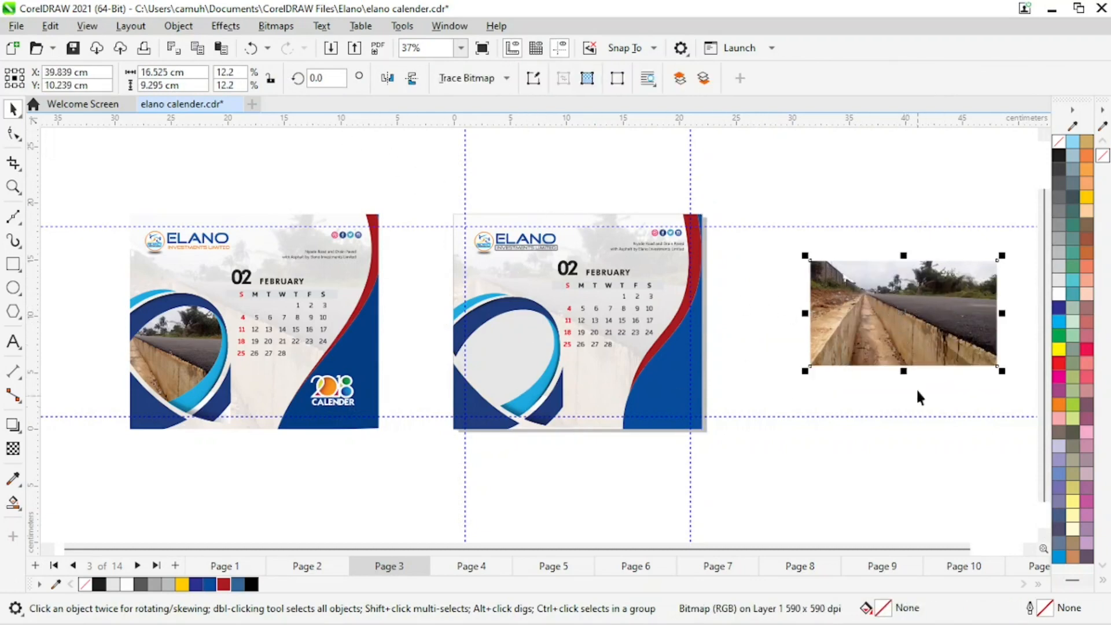
drag(930, 315, 526, 270)
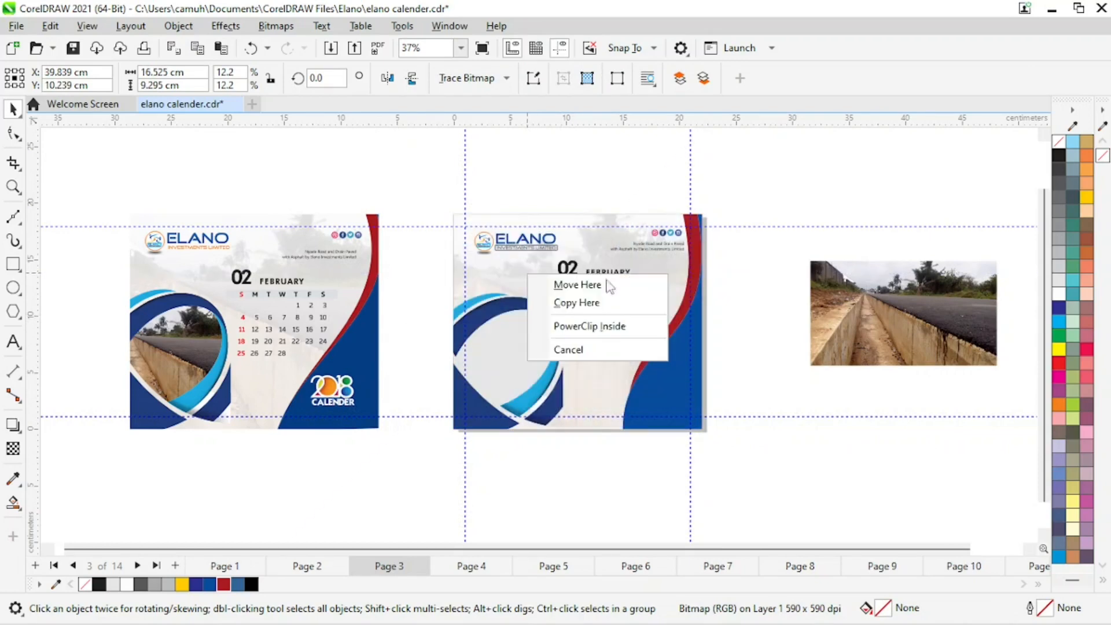
click(606, 327)
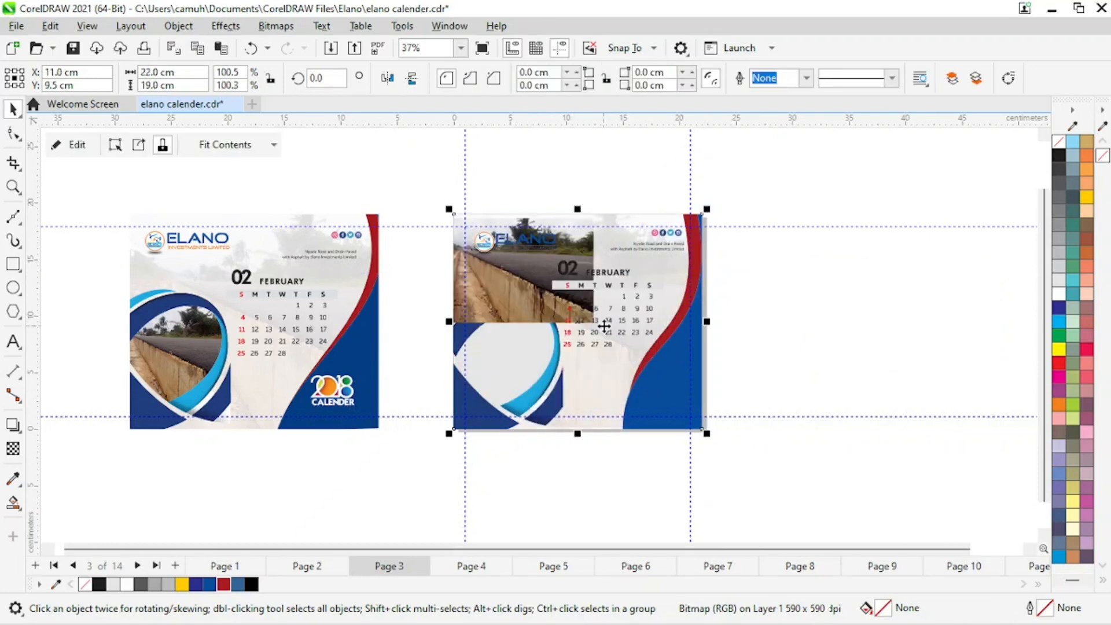
click(75, 145)
drag(435, 294, 920, 272)
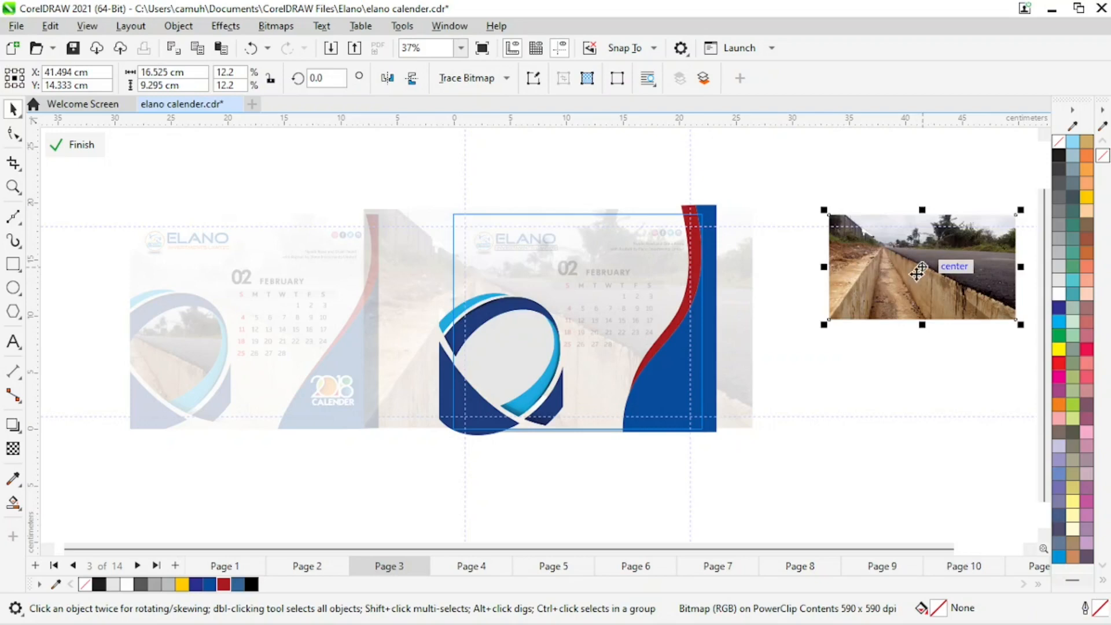
PowerClip the full-colour road photo inside the circular frame shape.
click(523, 366)
drag(512, 409, 411, 388)
key(ctrl+z)
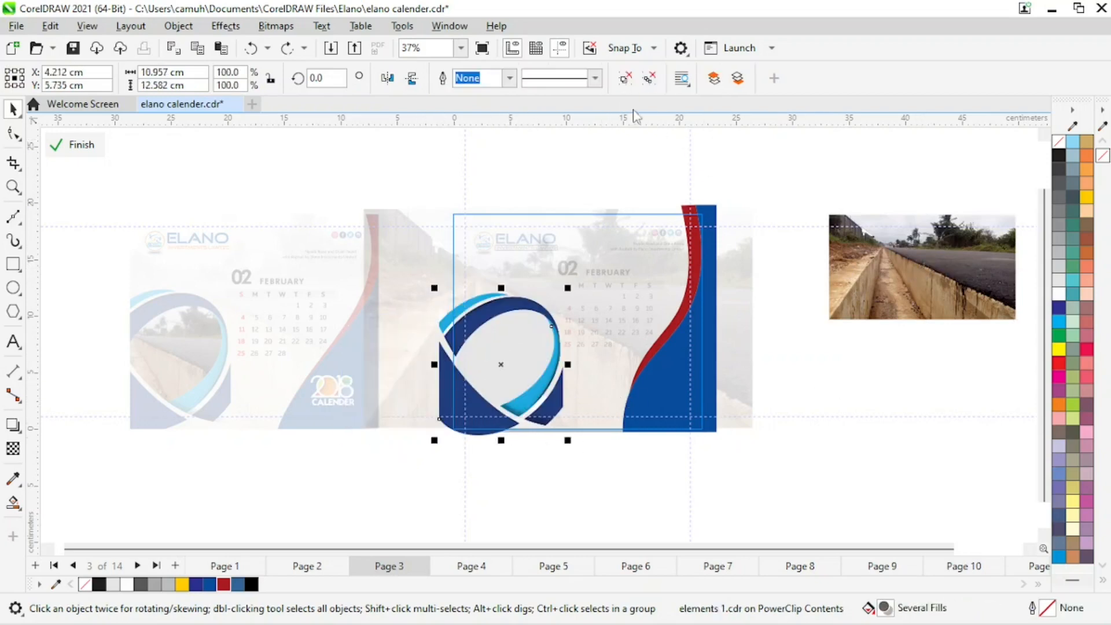
click(625, 78)
click(580, 534)
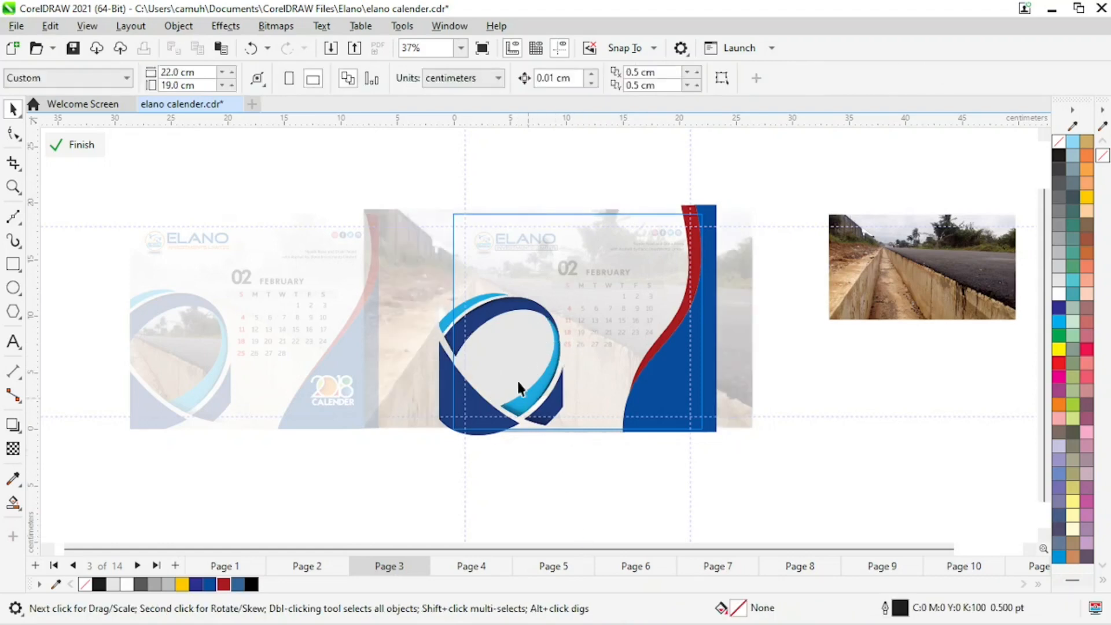
drag(511, 399, 559, 506)
key(ctrl+z)
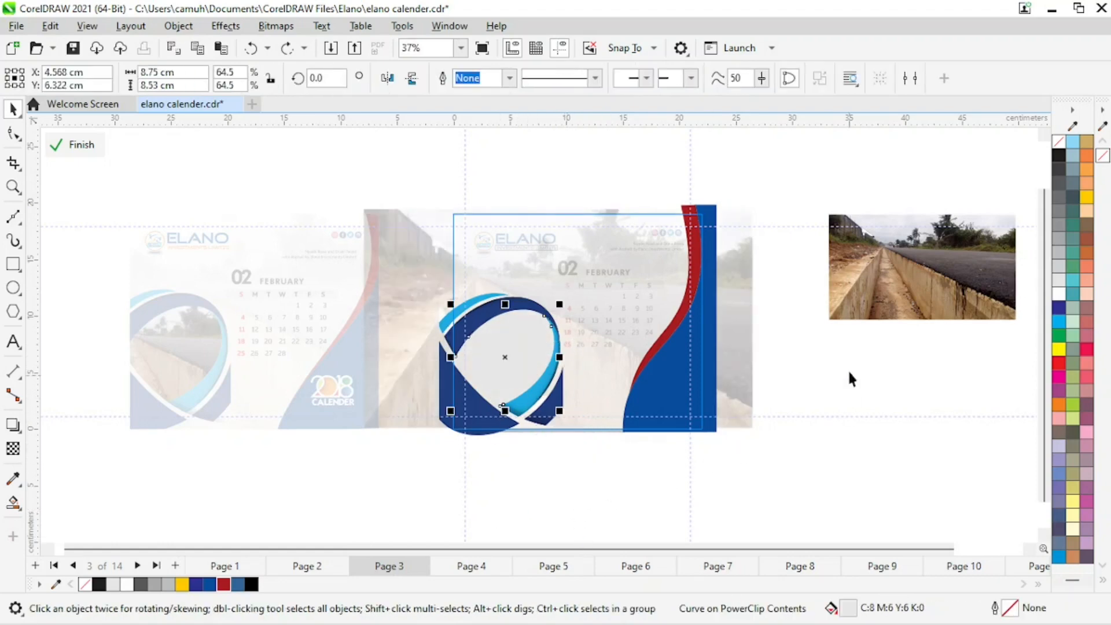
drag(913, 280, 512, 358)
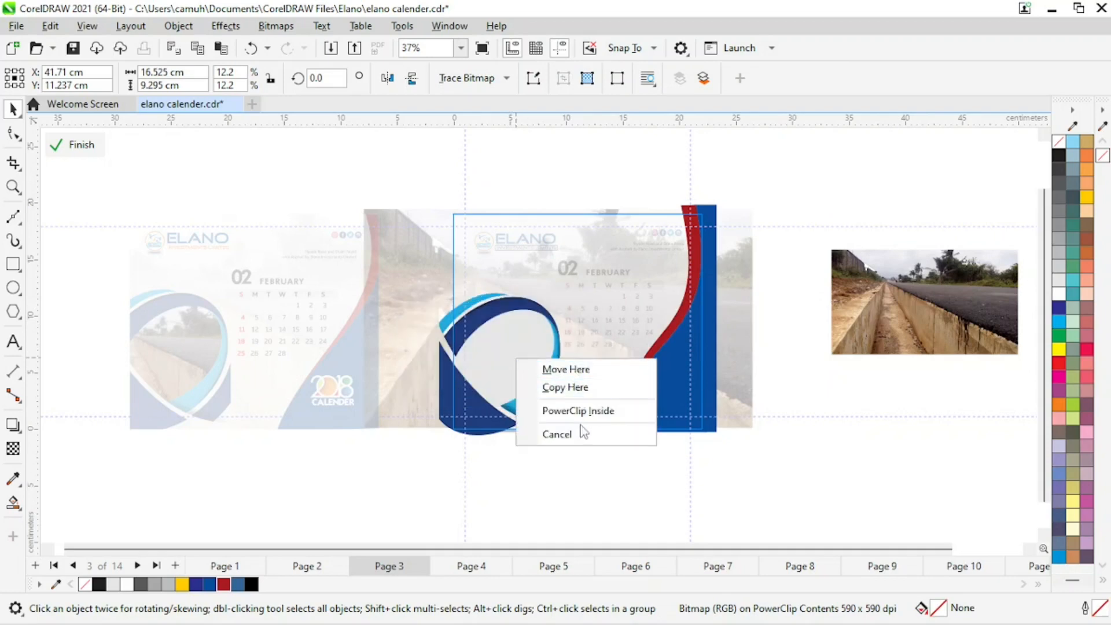
click(590, 410)
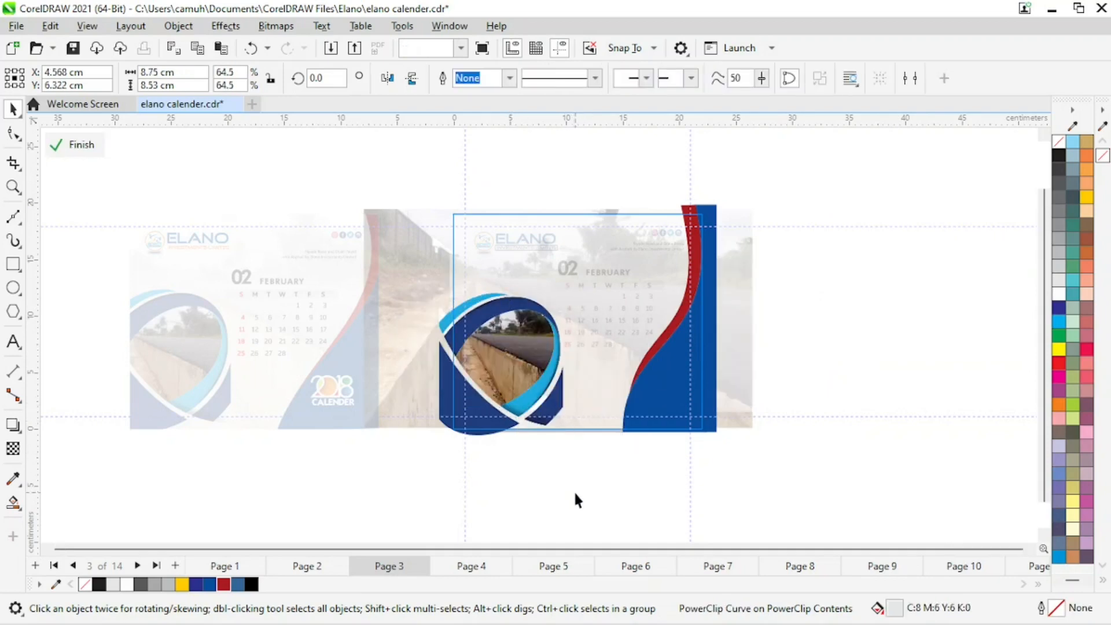
Finish editing the new page's PowerClip contents.
key(z)
click(677, 489)
key(space)
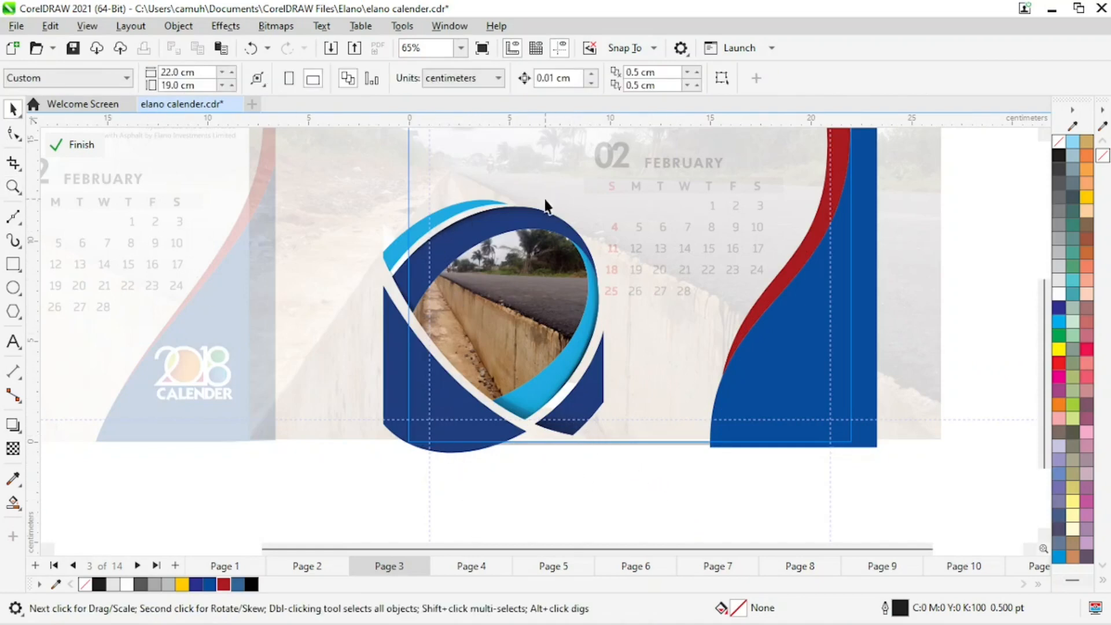
drag(435, 489, 650, 167)
drag(648, 168, 648, 168)
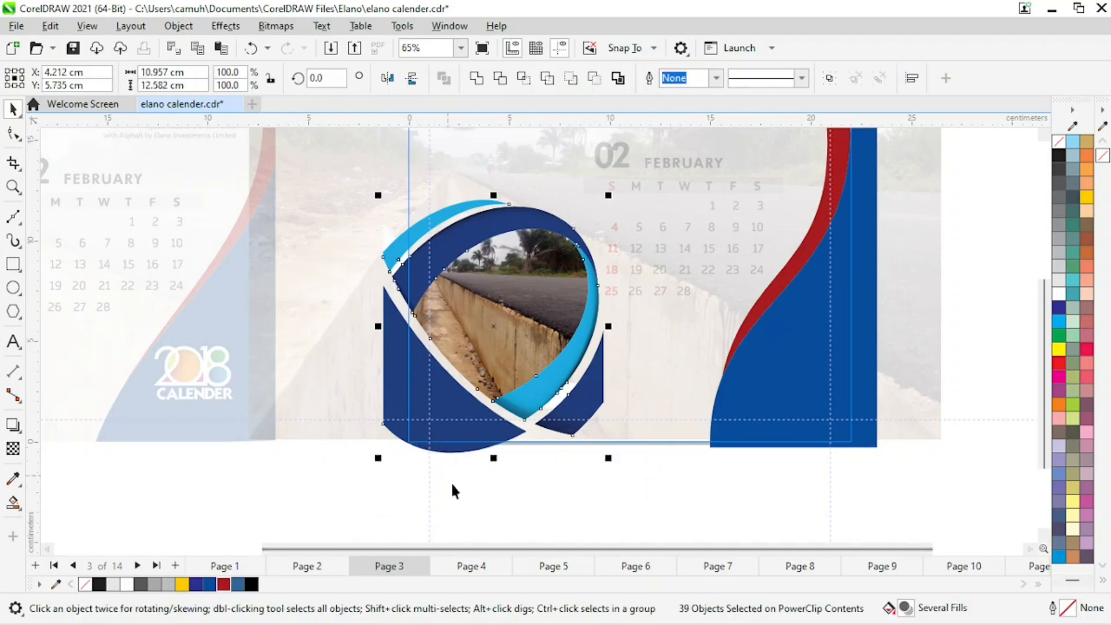
click(495, 469)
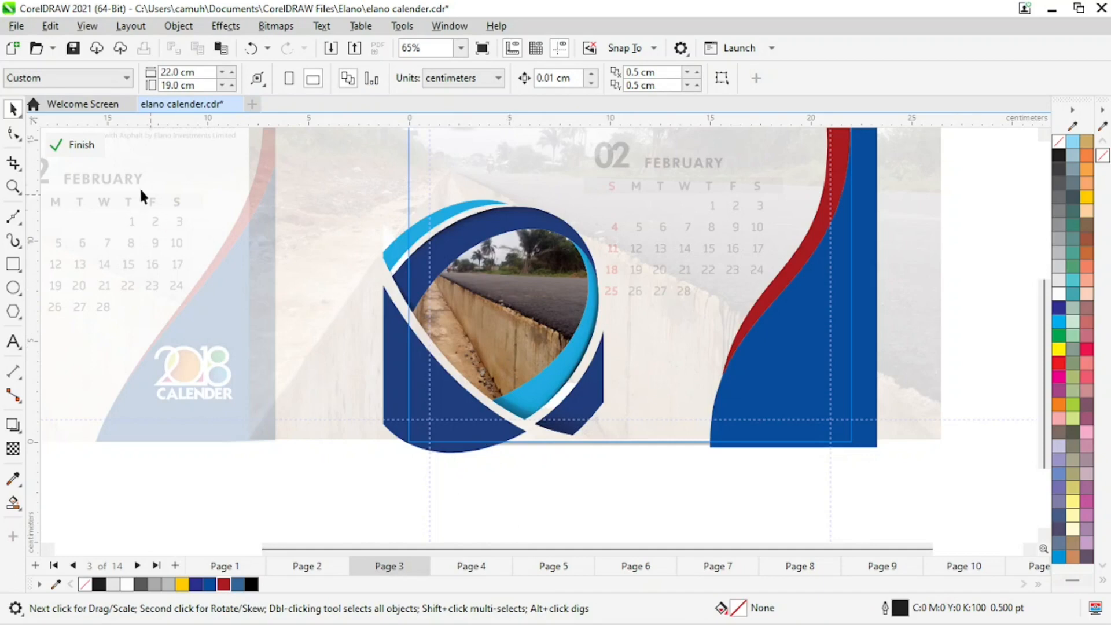
click(87, 149)
Browse the calendar pages to compare the rebuilt February page with the others.
scroll(719, 442, down, 2)
key(z)
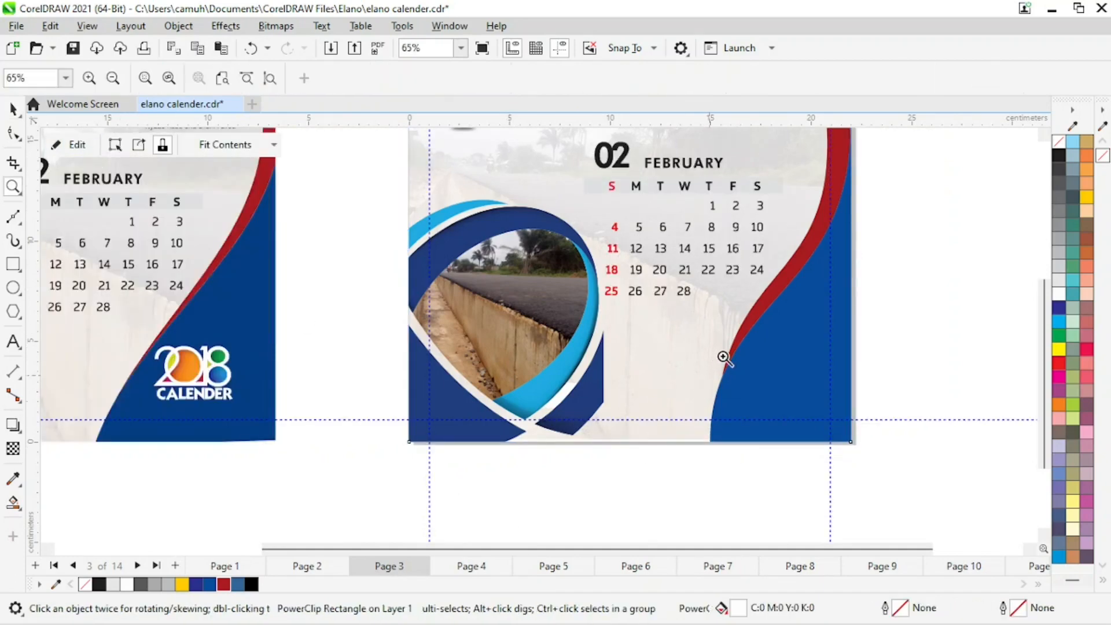
drag(416, 196, 753, 454)
key(space)
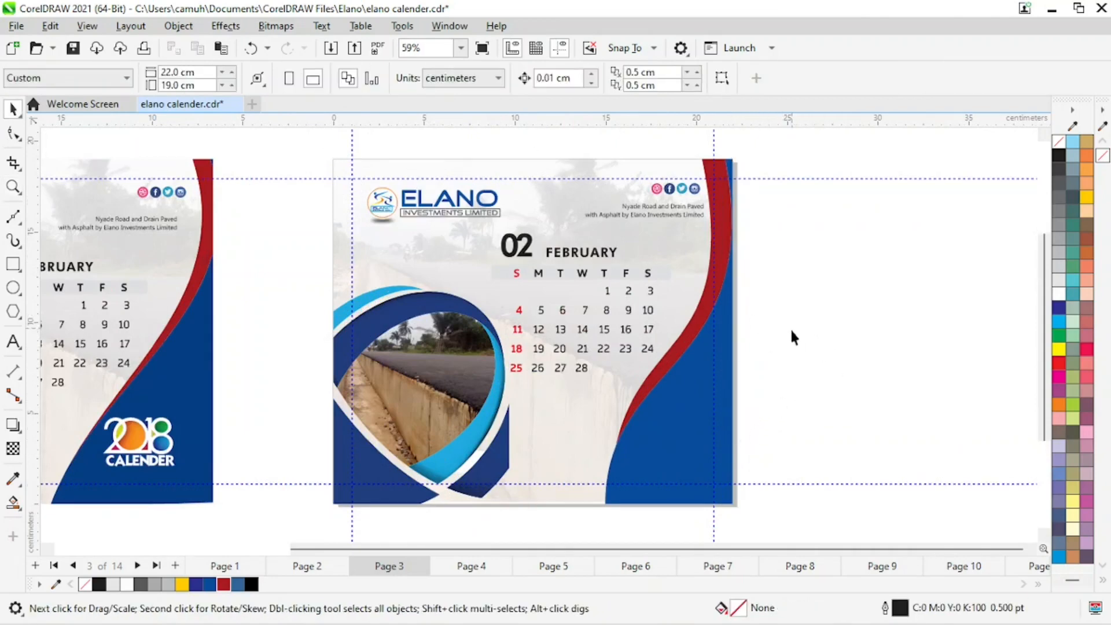
click(225, 566)
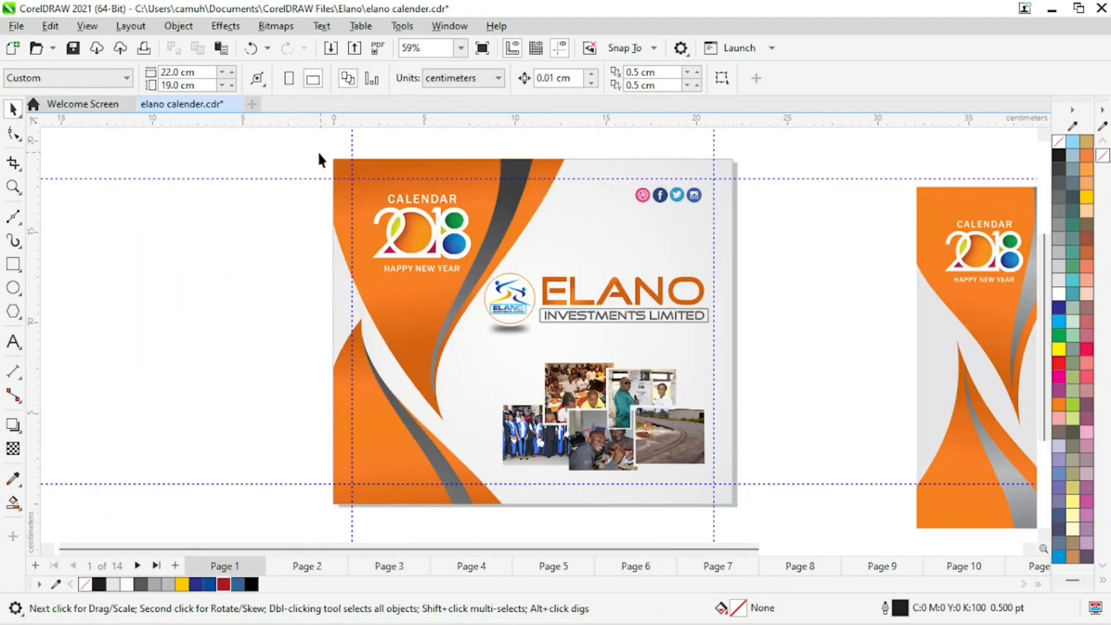
drag(305, 149, 770, 521)
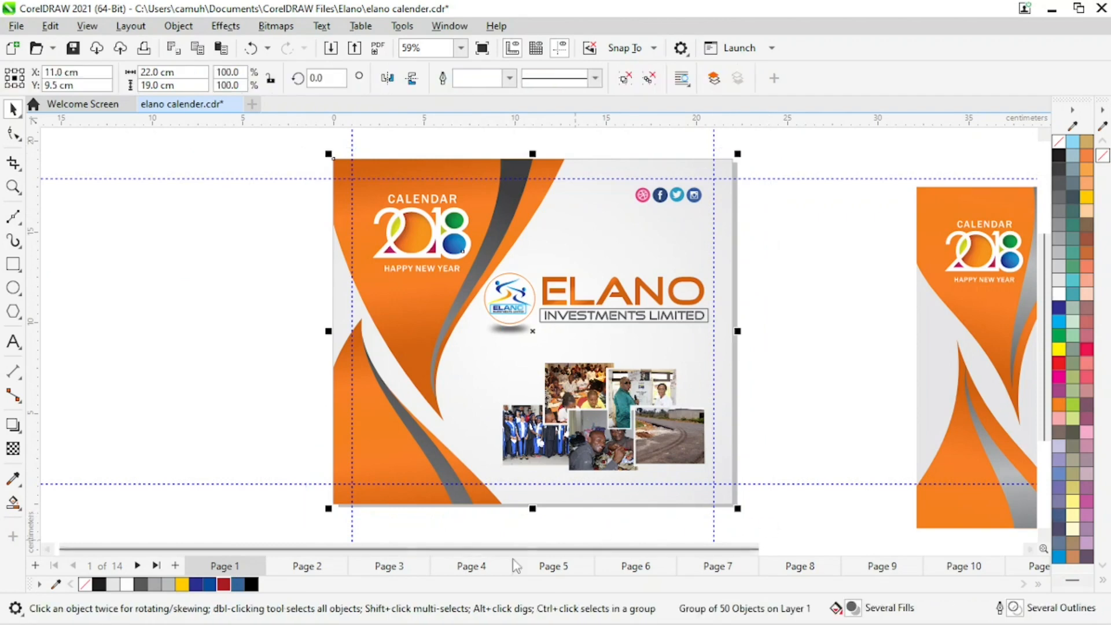
click(311, 570)
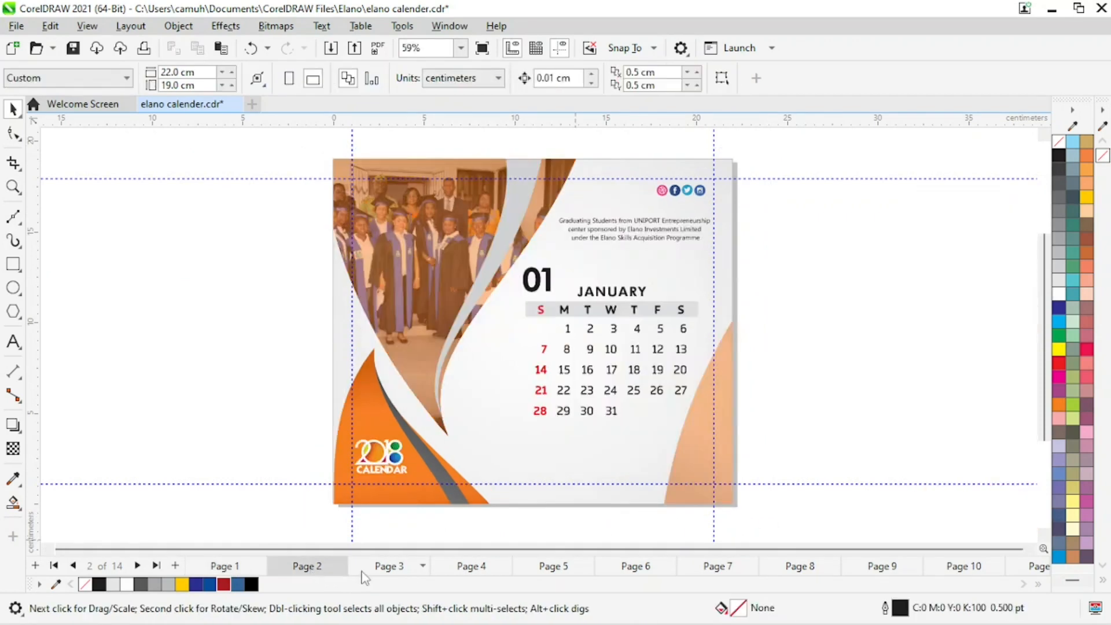
click(386, 570)
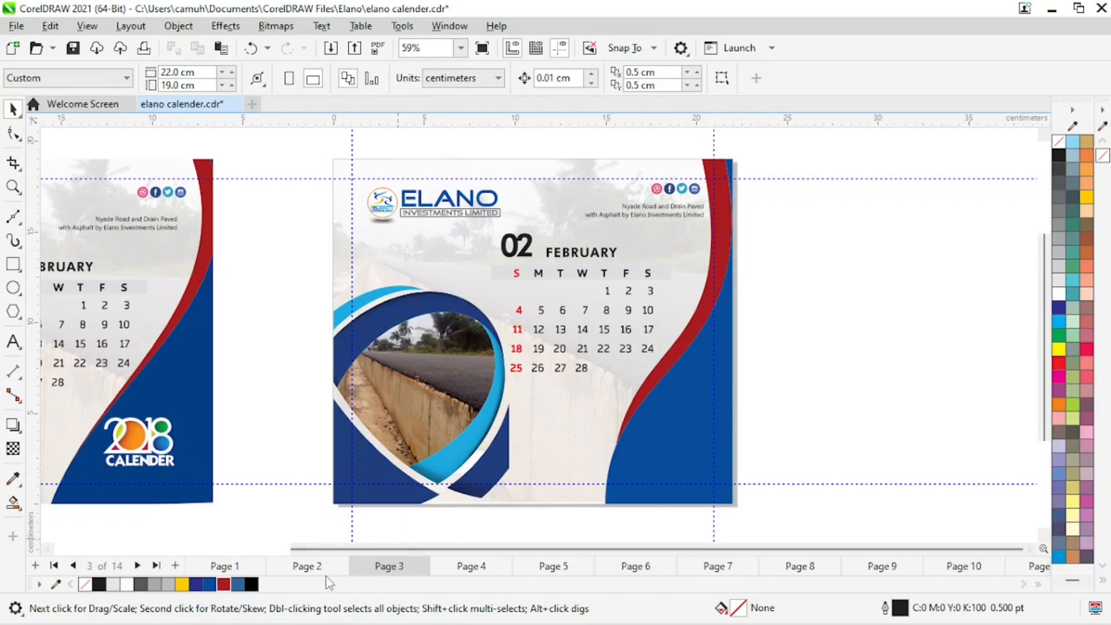
click(306, 567)
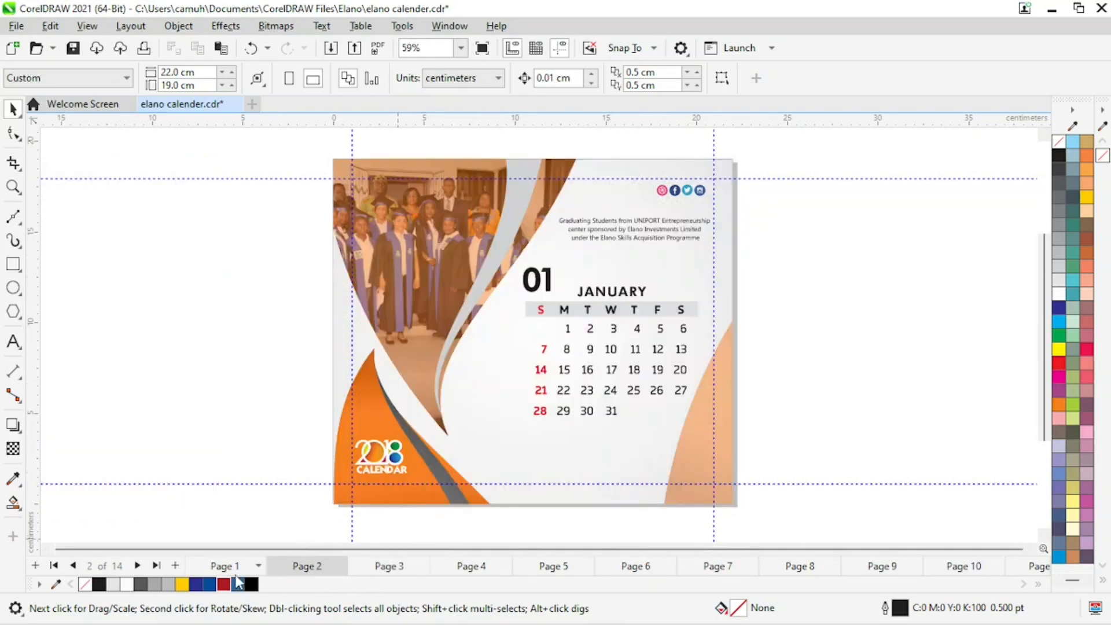
click(234, 567)
click(313, 568)
click(391, 572)
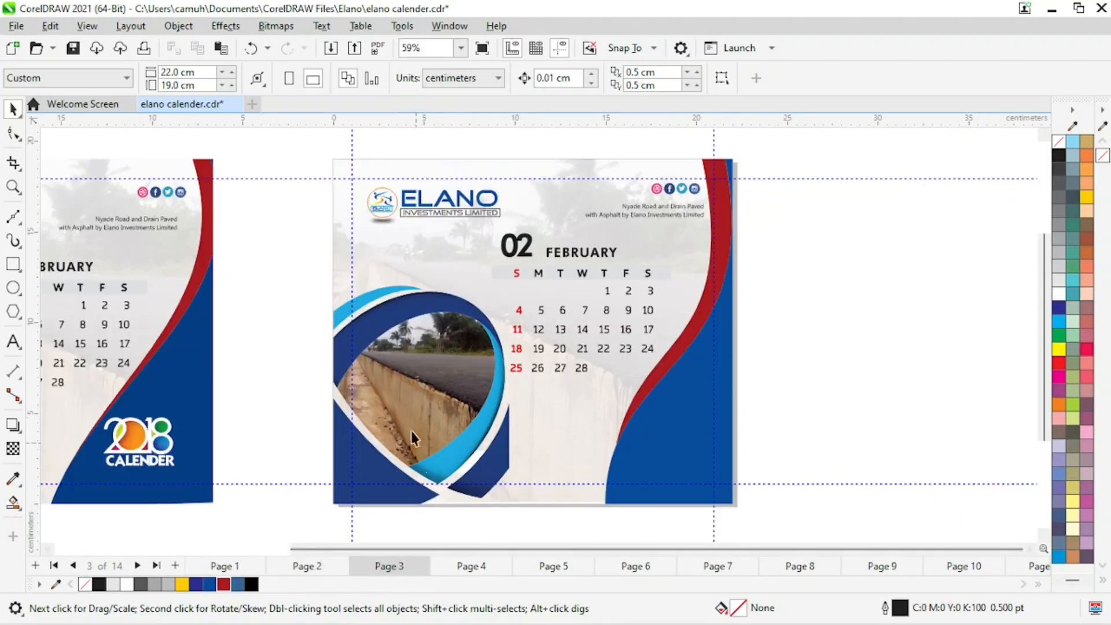
key(z)
drag(302, 141, 774, 526)
key(space)
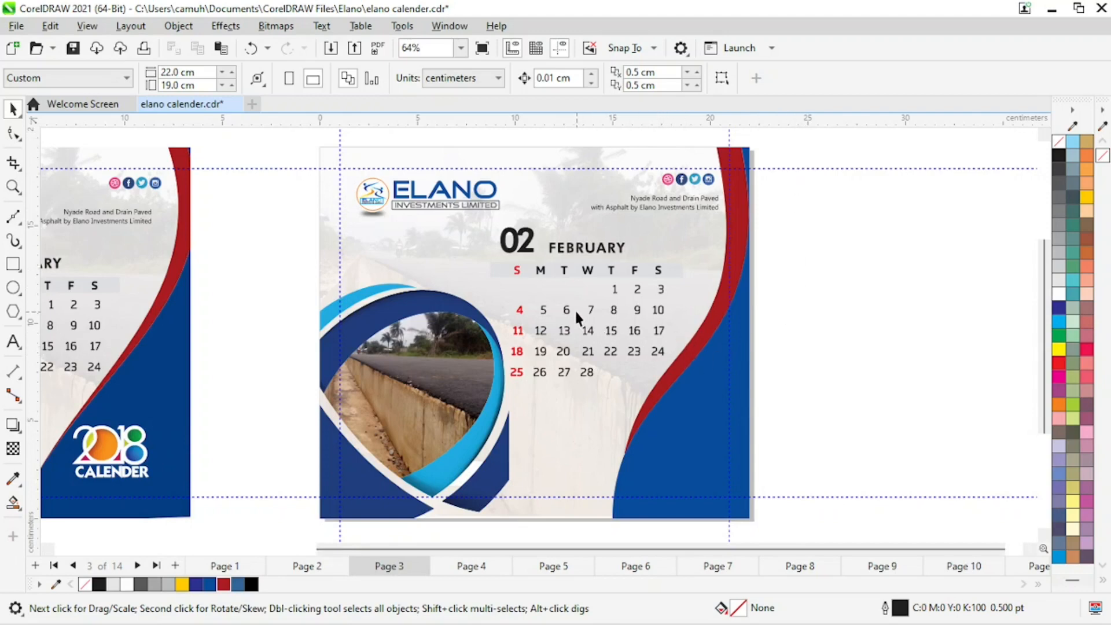
key(z)
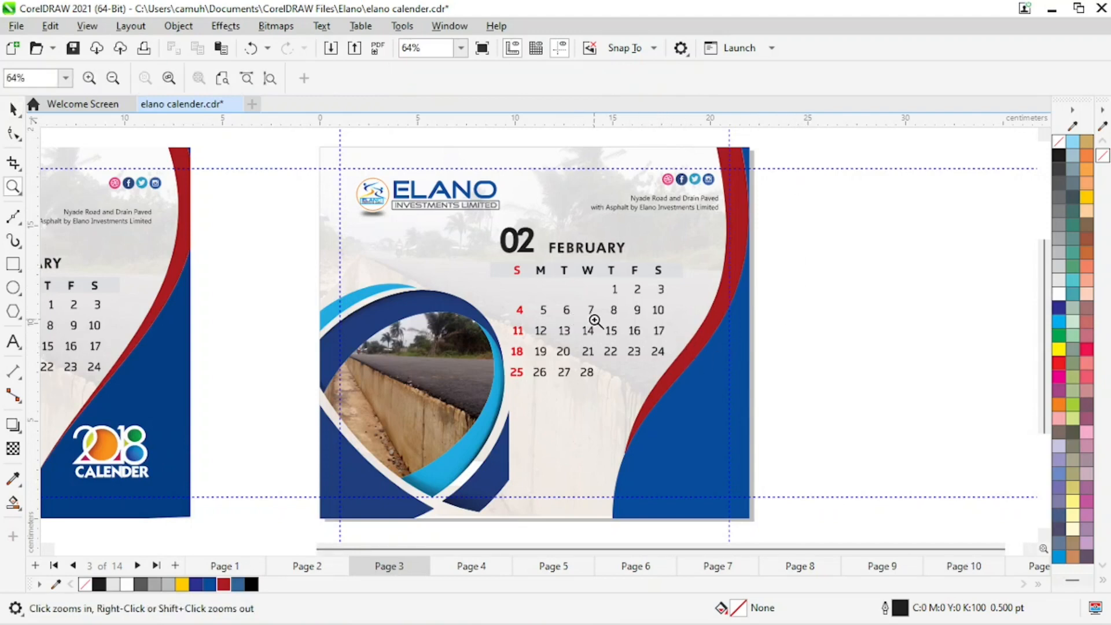
scroll(601, 318, down, 1)
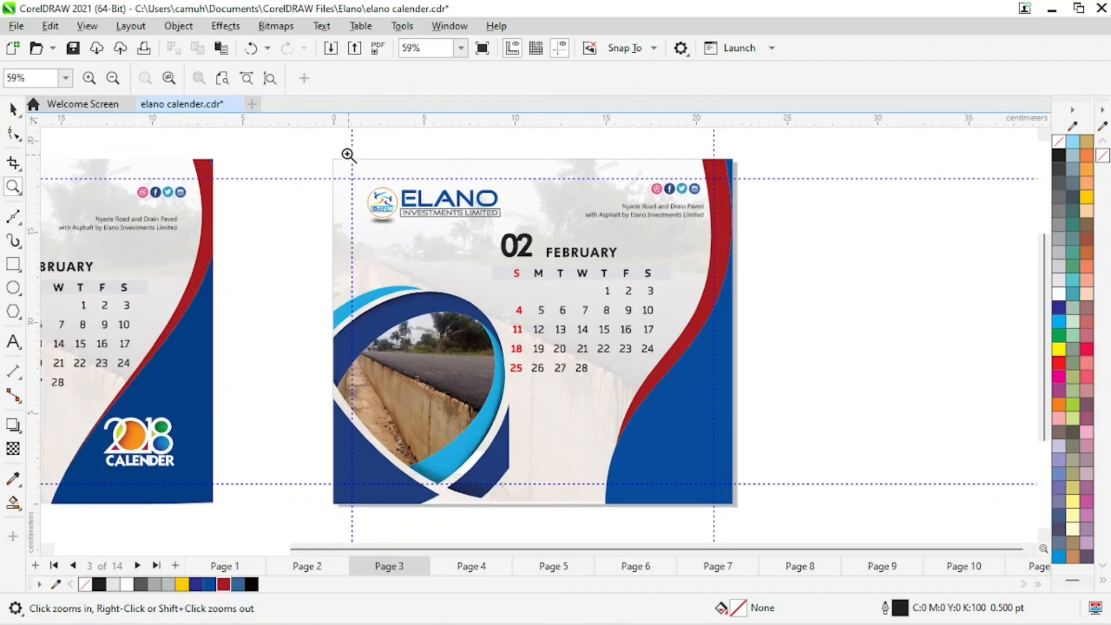